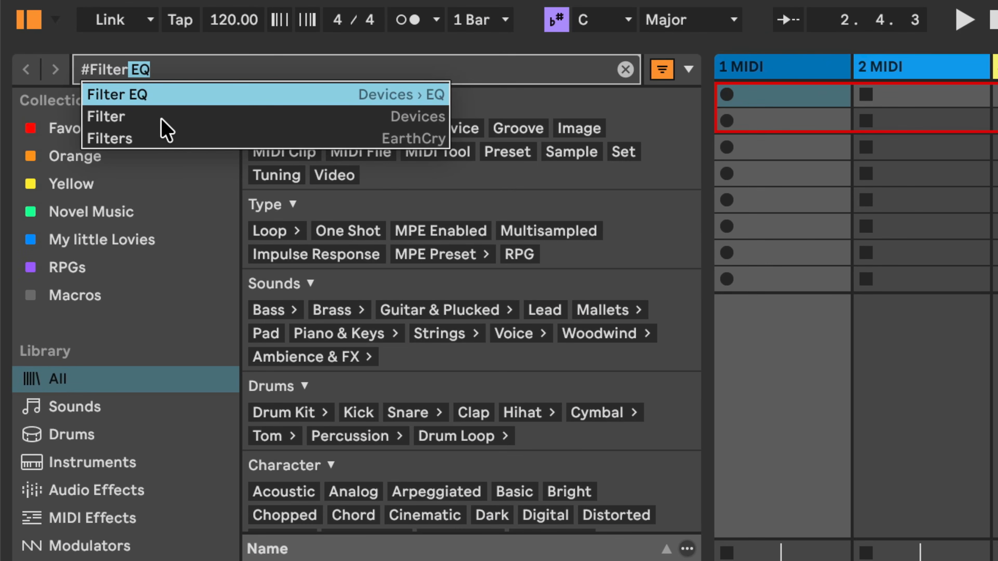
# Search the browser for the Filter device tag and open the Tag Editor.
pyautogui.click(155, 115)
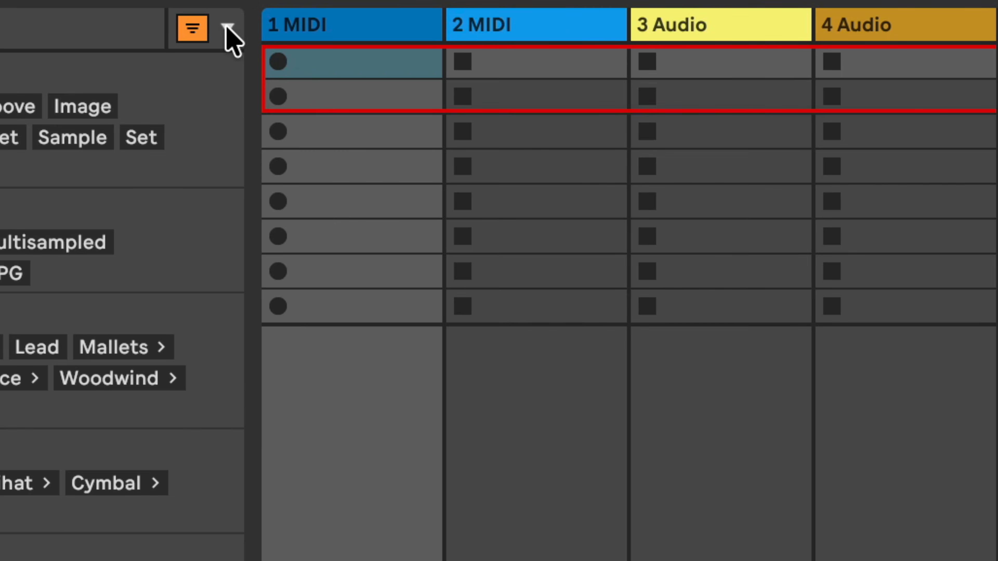
pyautogui.click(429, 15)
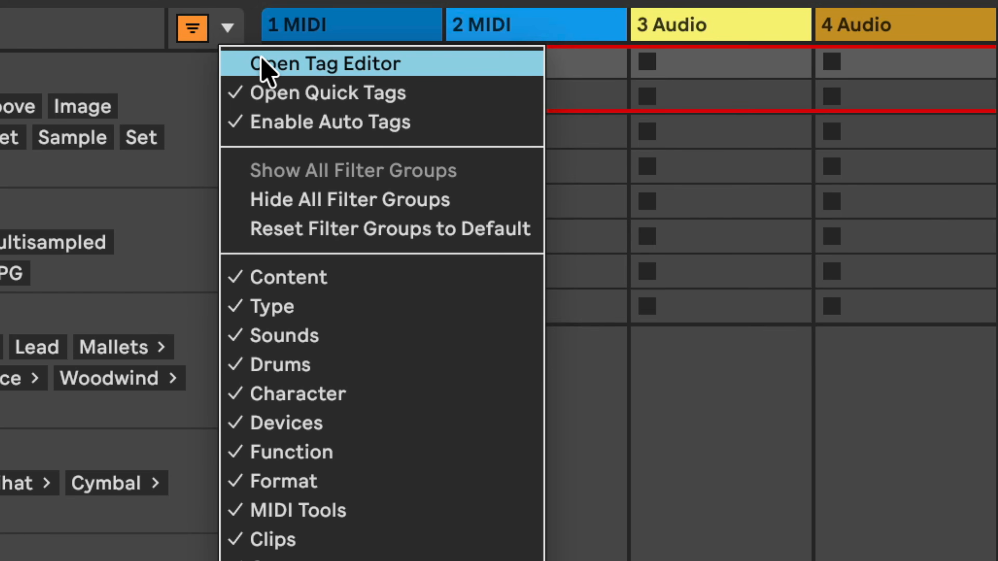
pyautogui.click(263, 64)
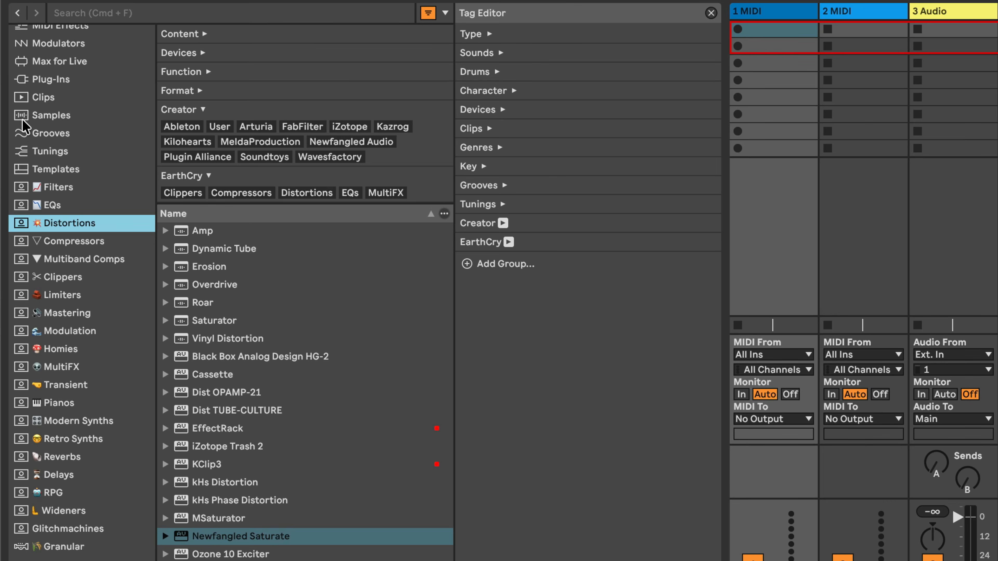
pyautogui.rightClick(22, 122)
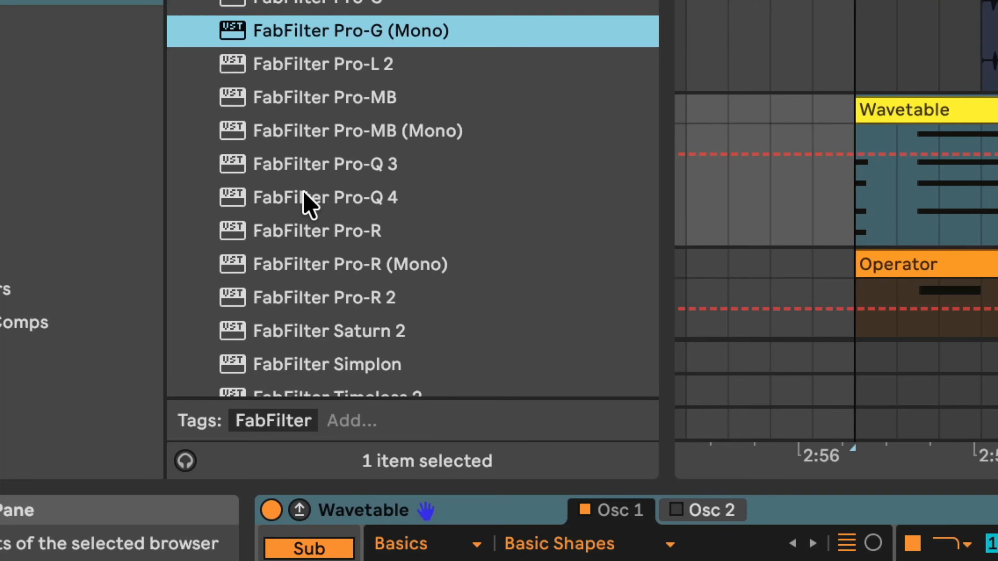
# Add the existing Homies tag to the FabFilter Pro-Q 4 plug-in.
pyautogui.click(304, 194)
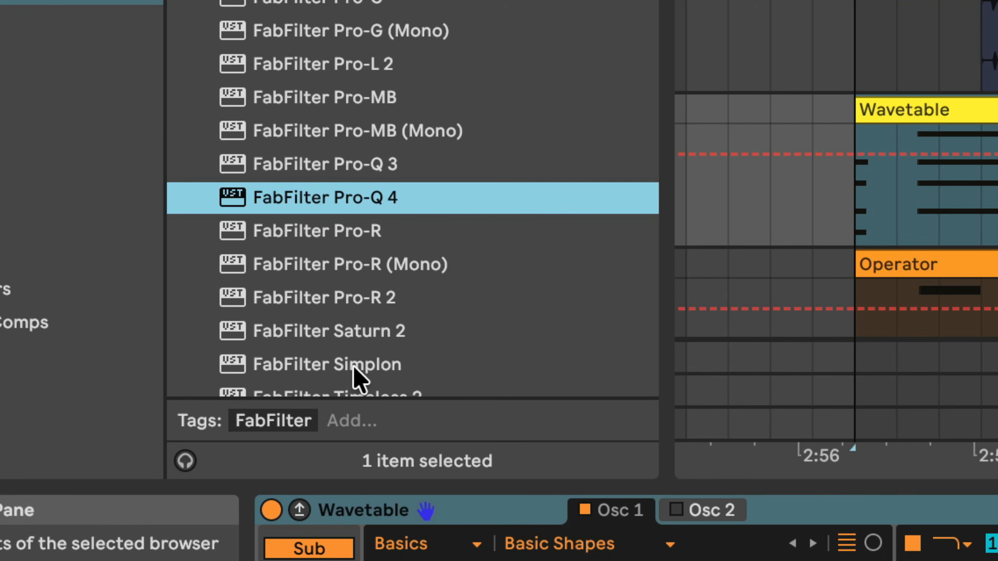
pyautogui.click(346, 420)
pyautogui.write('Homi')
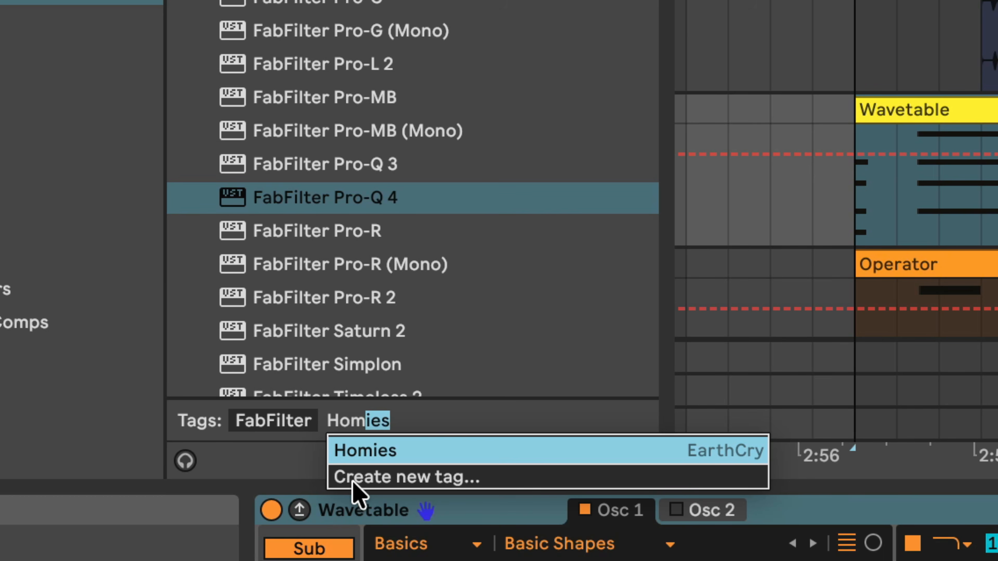
pyautogui.click(363, 461)
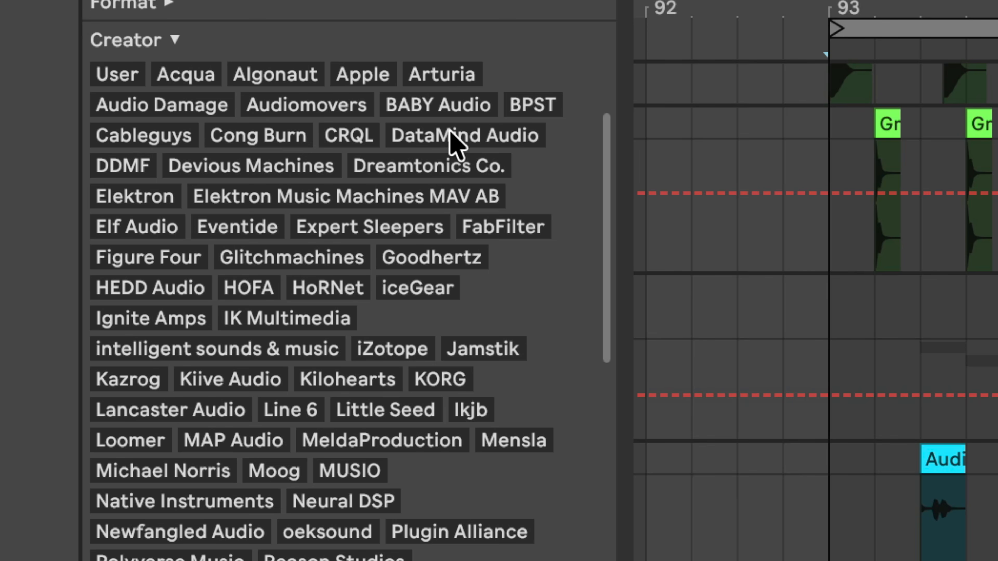
# Filter the plug-ins by the creator Arturia and save the filtered results as a custom sidebar label named Arturia.
pyautogui.click(442, 74)
pyautogui.click(744, 228)
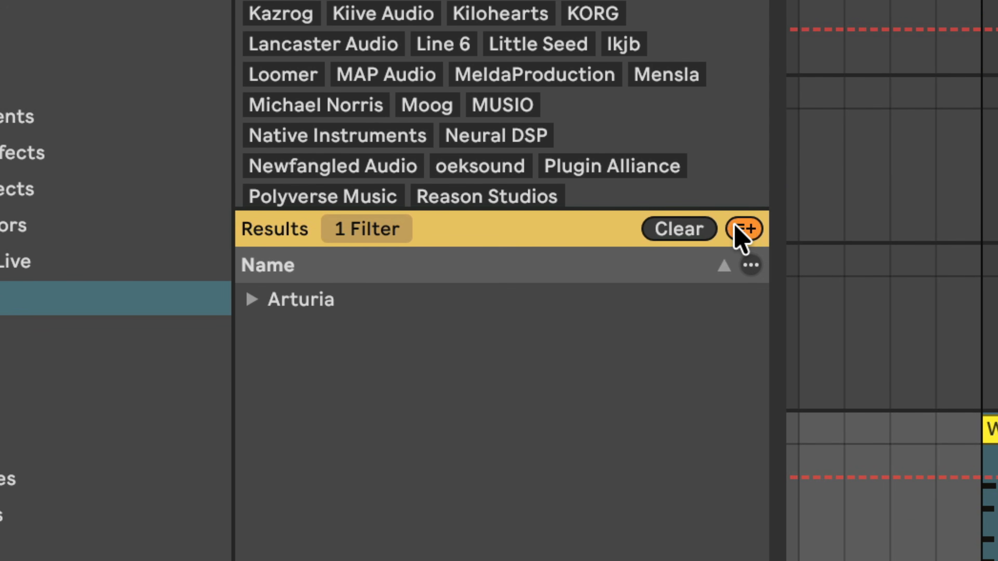
pyautogui.scroll(-5, 126, 157)
pyautogui.press('Return')
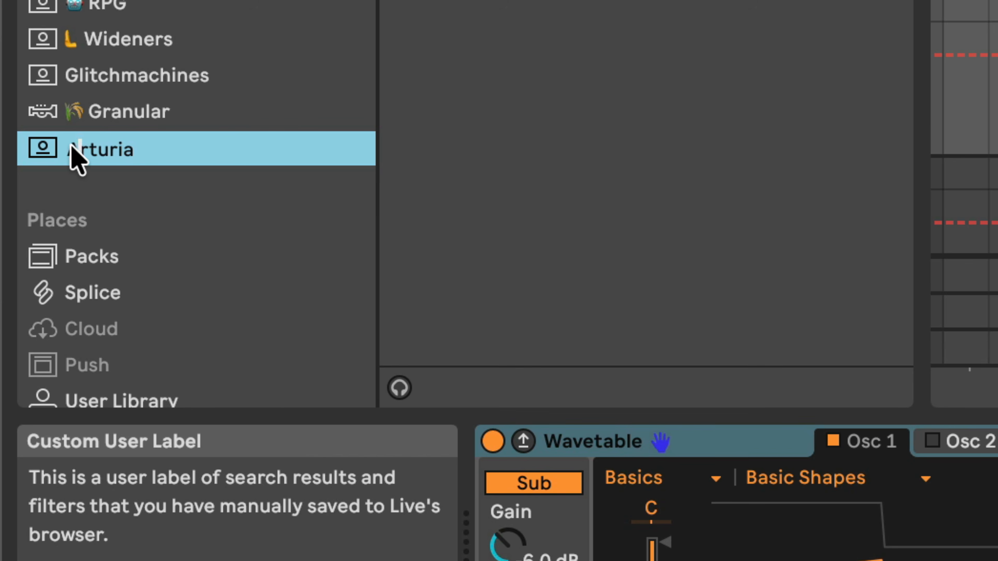
# Change the icon of the Arturia sidebar label to the Audio Effects symbol.
pyautogui.rightClick(96, 160)
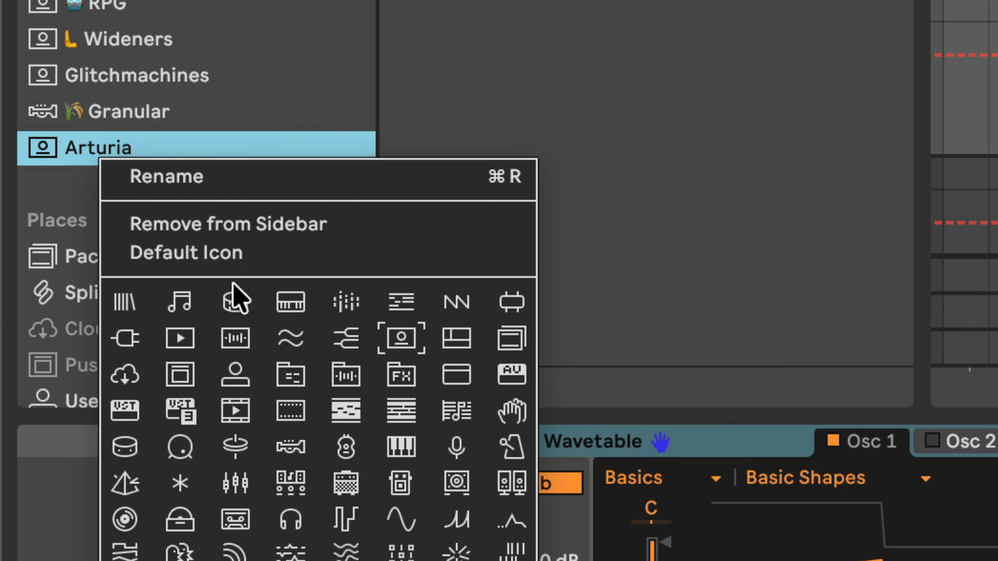
pyautogui.click(345, 303)
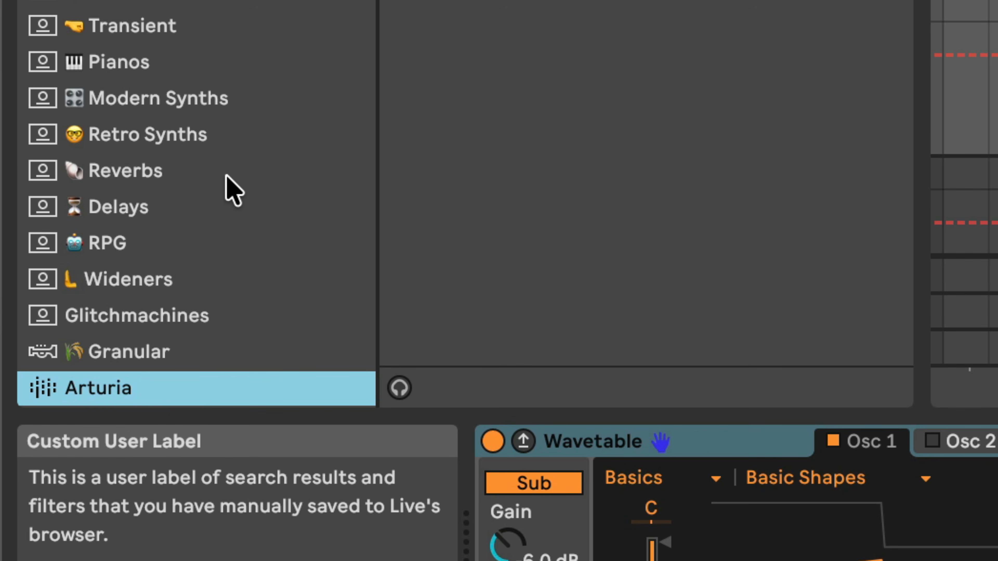
pyautogui.scroll(-5, 229, 189)
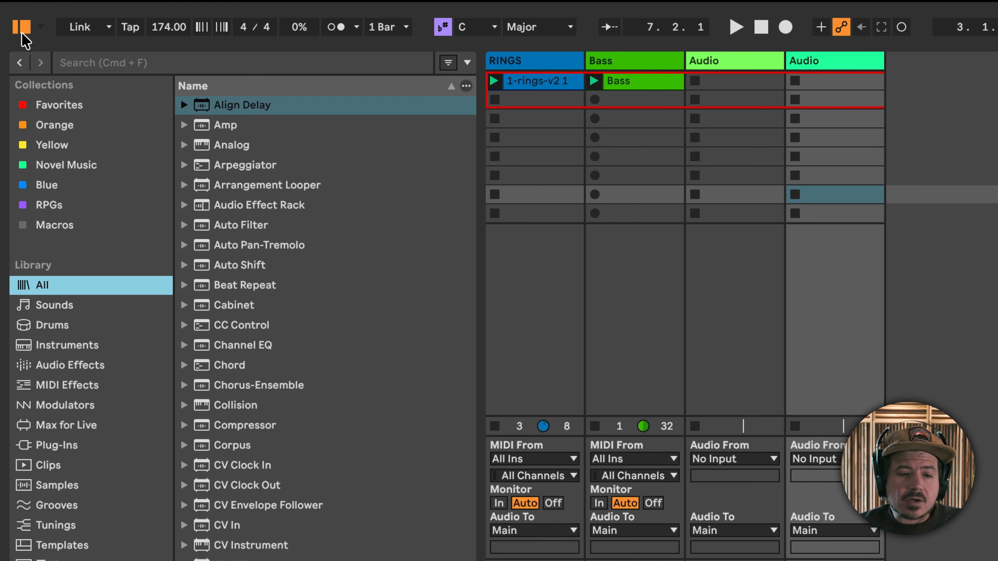
# Hide and restore the browser, and switch Full-Height Browser on and off again.
pyautogui.click(59, 9)
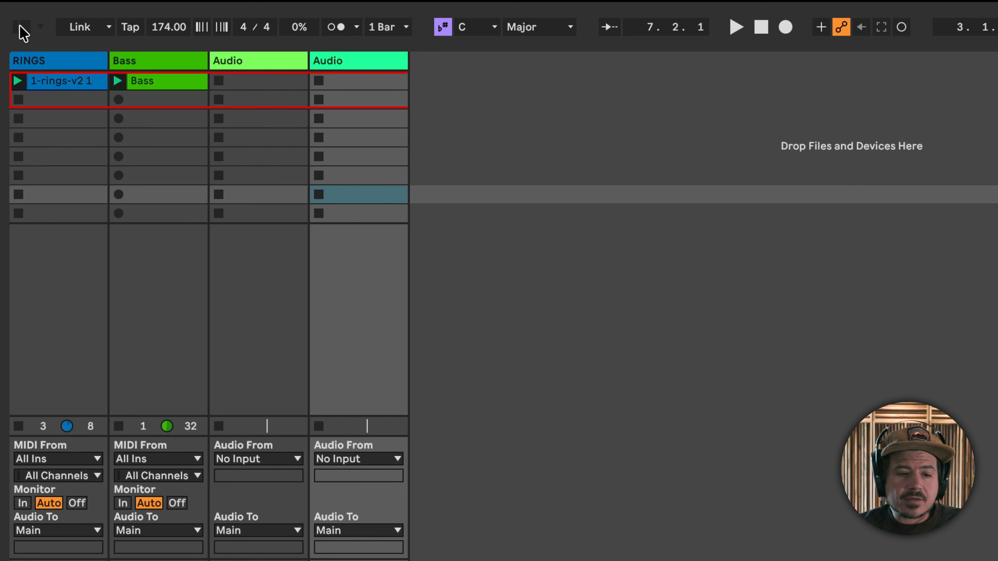
pyautogui.click(21, 27)
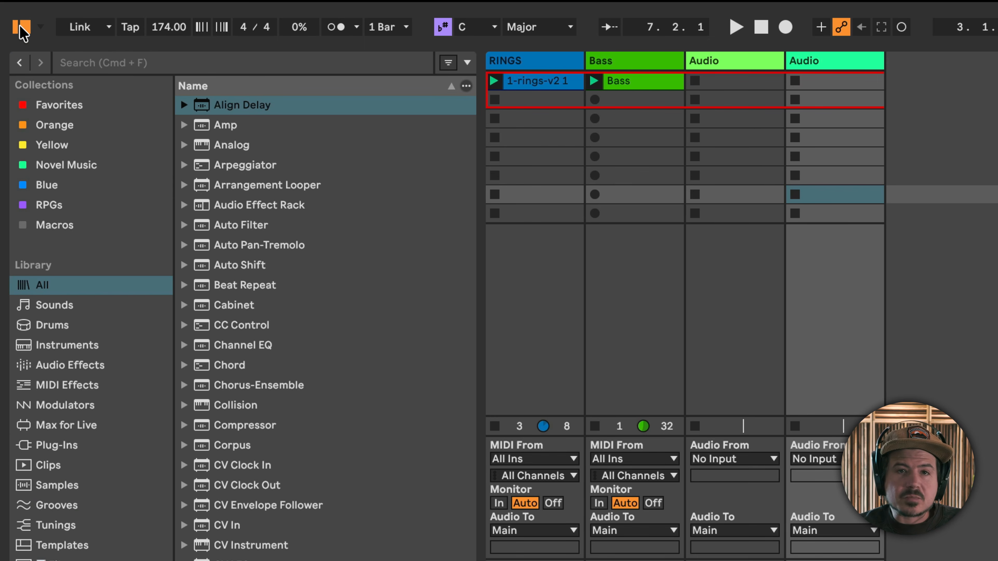
pyautogui.click(43, 27)
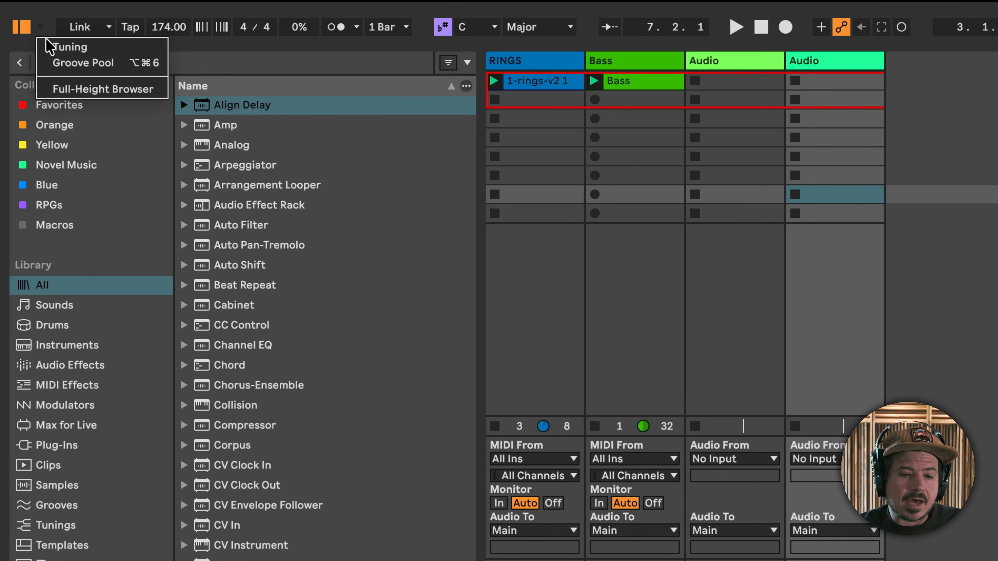
pyautogui.click(60, 88)
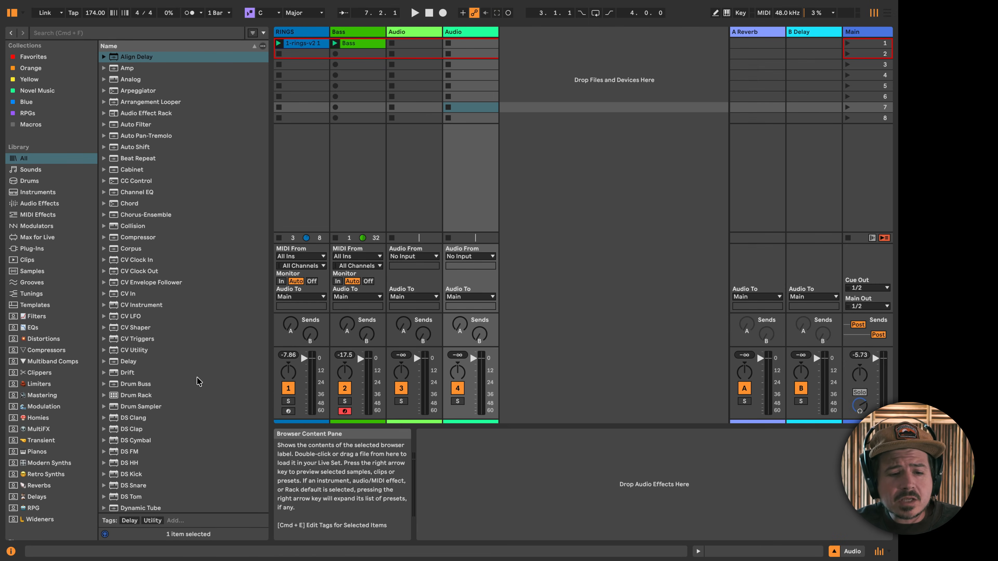
pyautogui.click(23, 13)
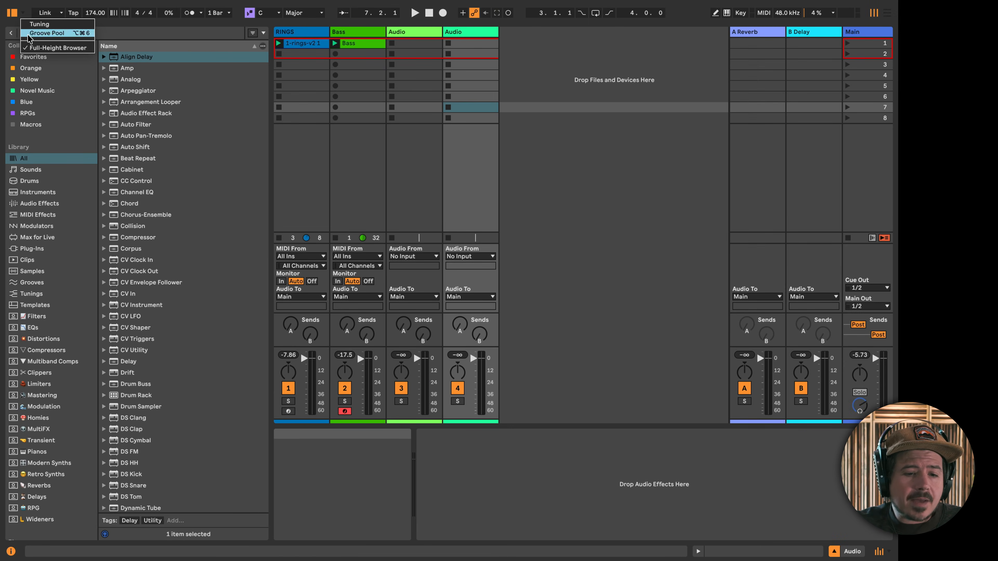
pyautogui.click(34, 50)
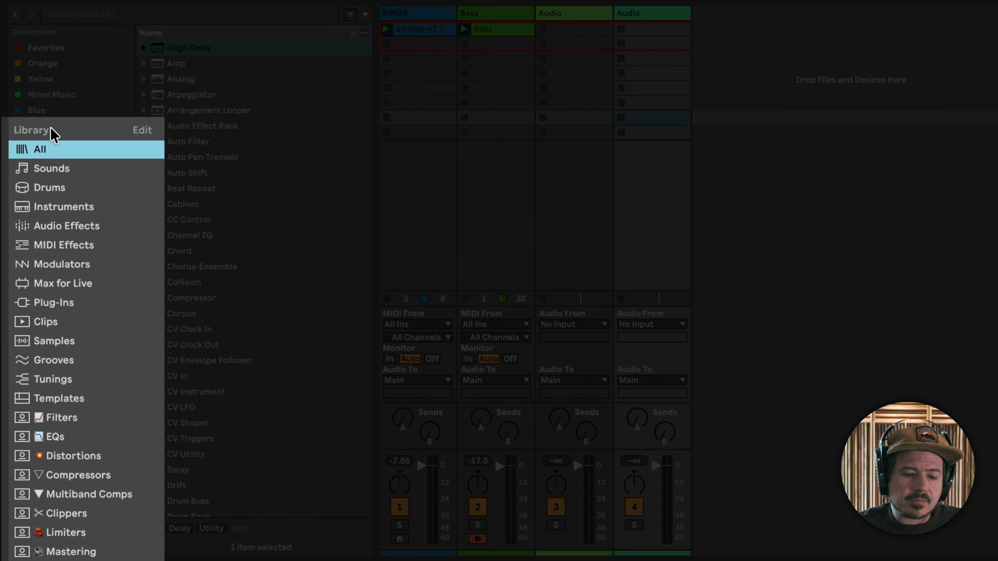
# Assign the Corpus device from the All library list to the Blue collection.
pyautogui.scroll(-10, 65, 298)
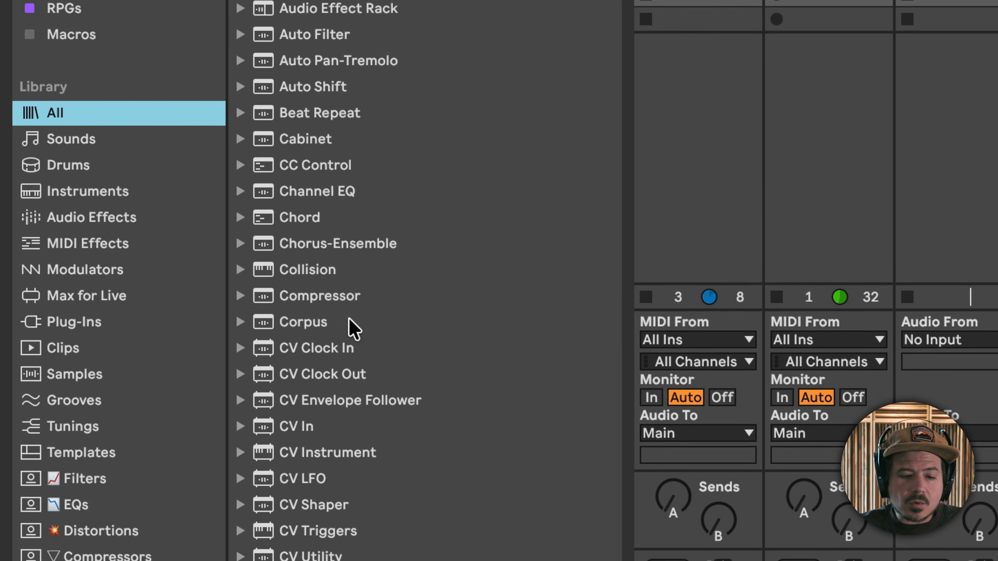
pyautogui.click(308, 458)
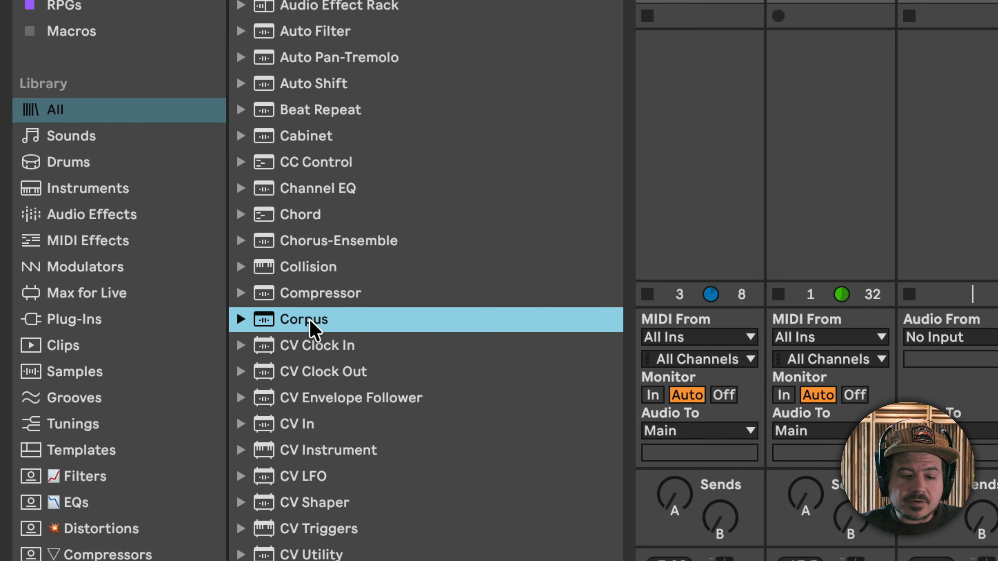
pyautogui.rightClick(311, 329)
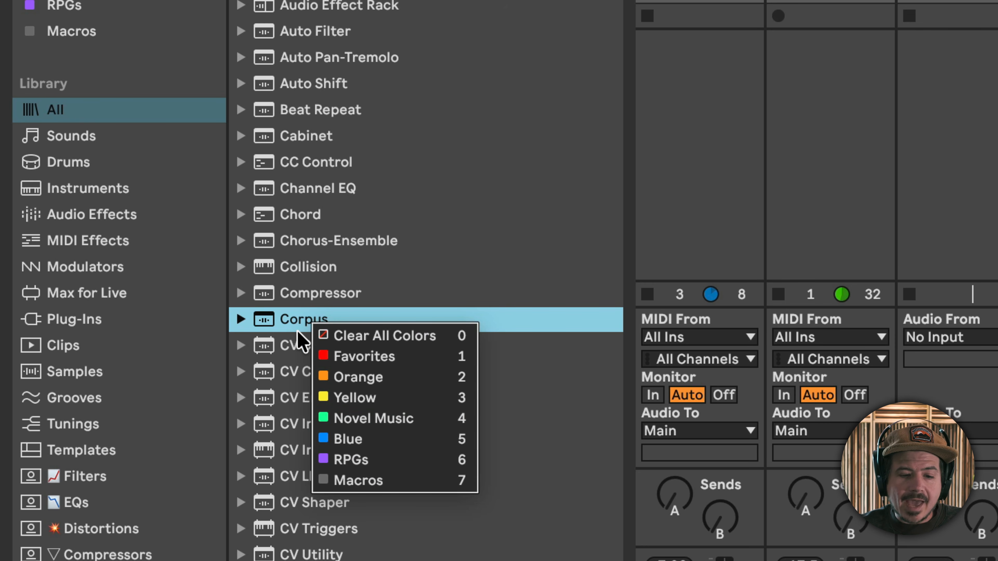
pyautogui.click(365, 437)
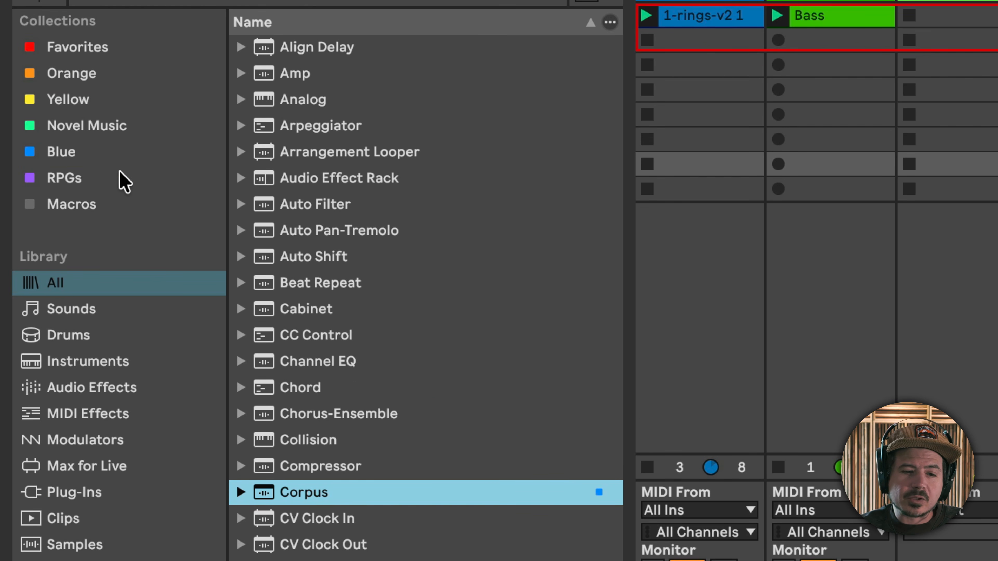
# Open the Blue collection and rename it "My little Lovies".
pyautogui.click(111, 163)
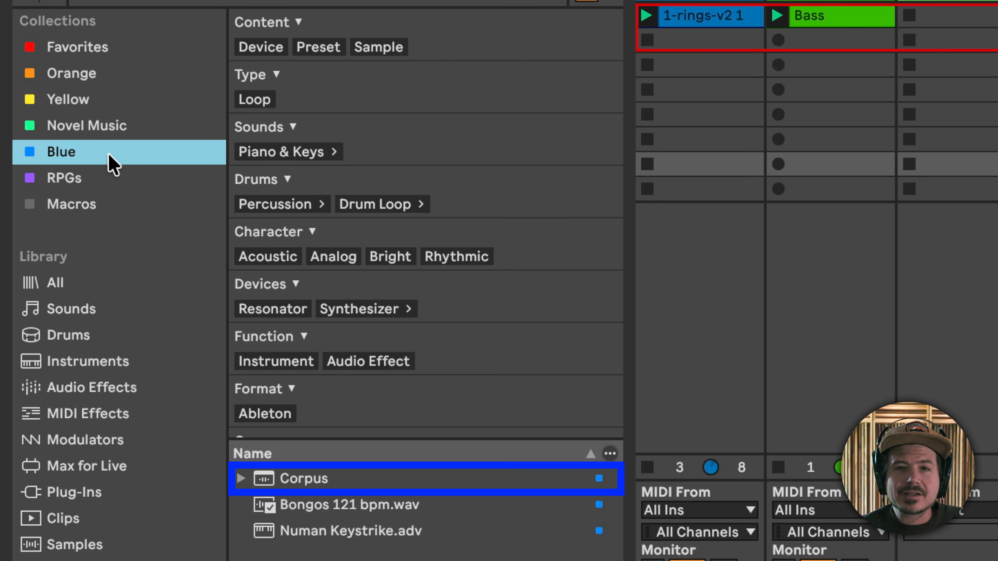
pyautogui.rightClick(75, 154)
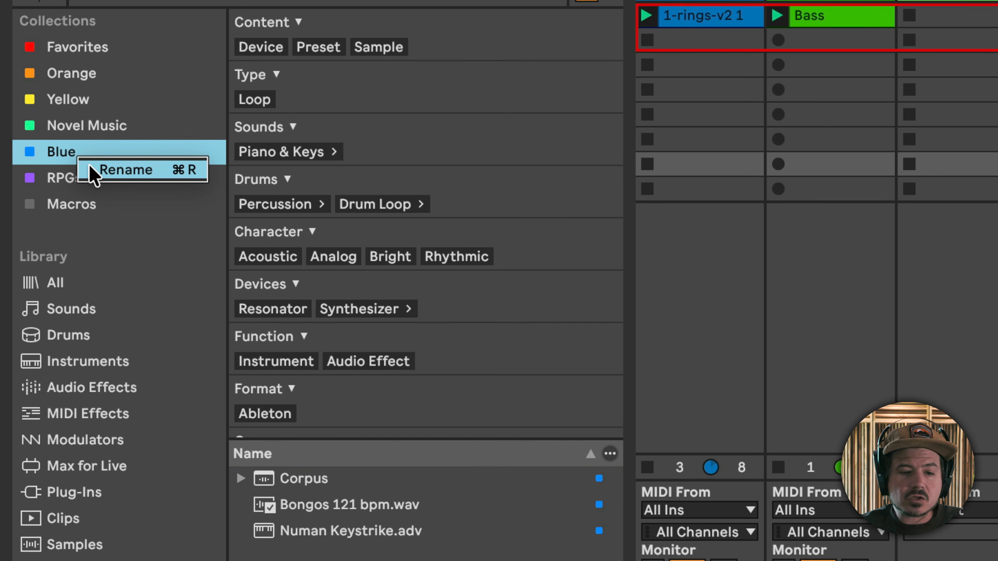
pyautogui.click(93, 169)
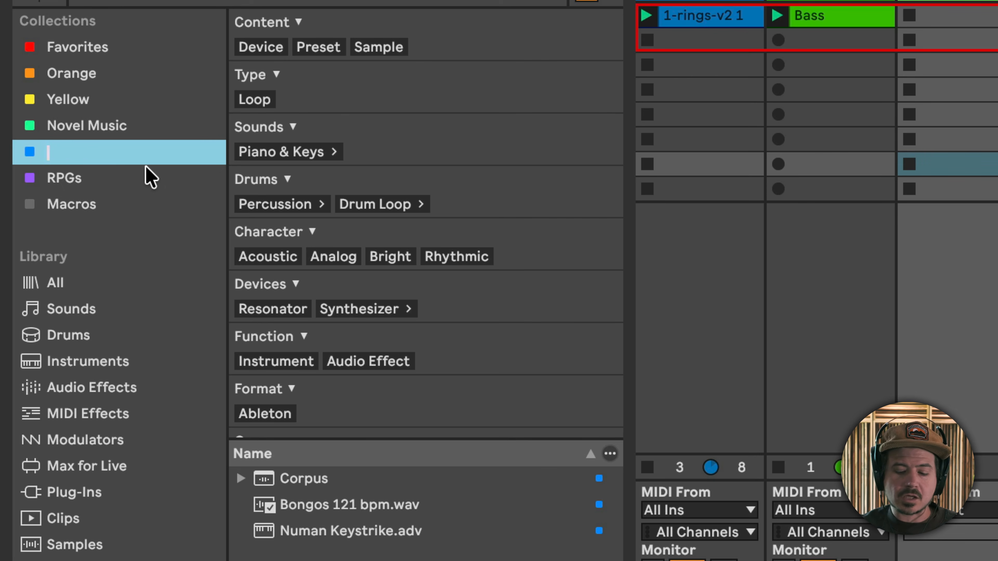
pyautogui.write('My little Lovies')
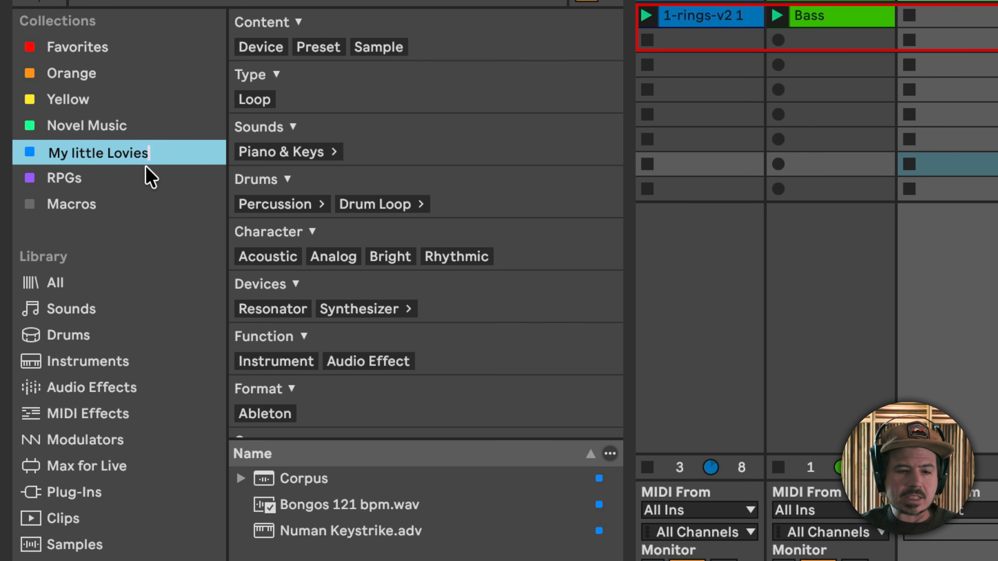
pyautogui.press('Return')
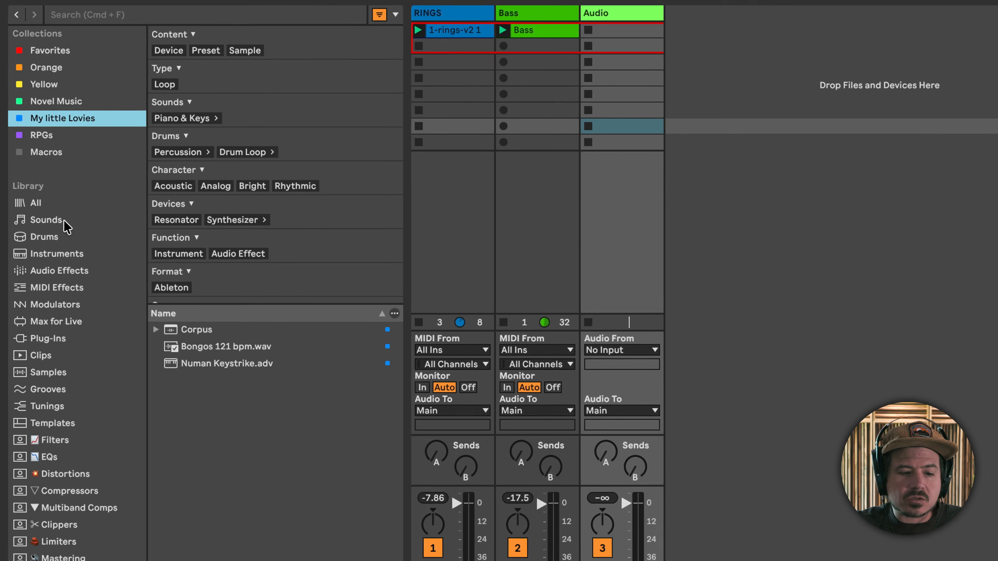
# Open the Audio Effects library and try to assign Auto Shift to the My little Lovies collection.
pyautogui.click(60, 271)
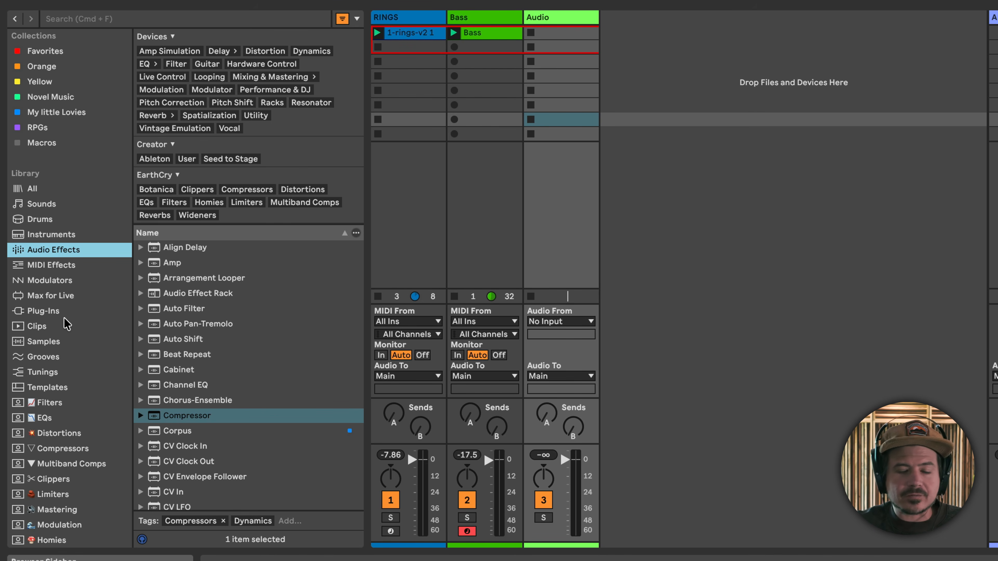
pyautogui.rightClick(211, 339)
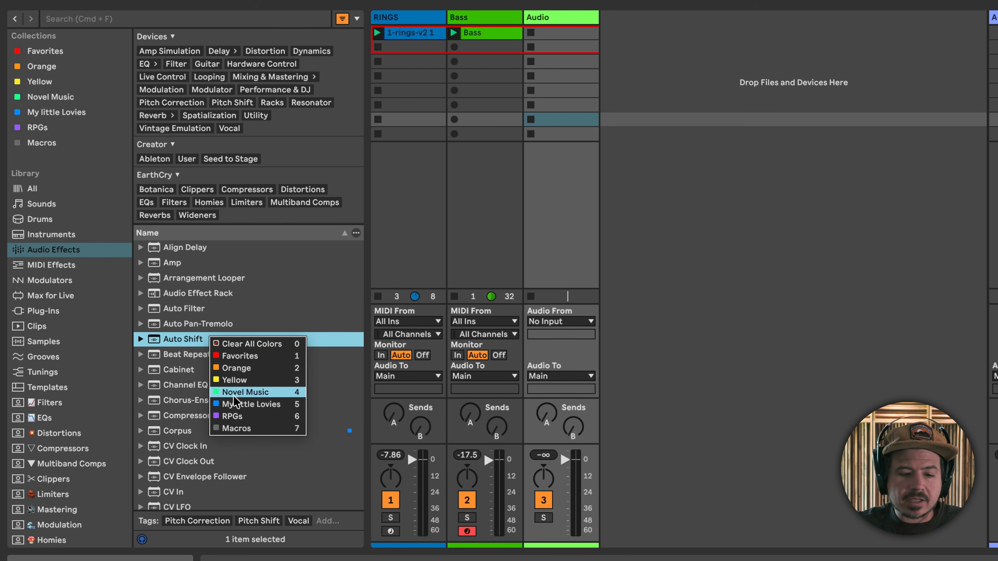
pyautogui.click(237, 405)
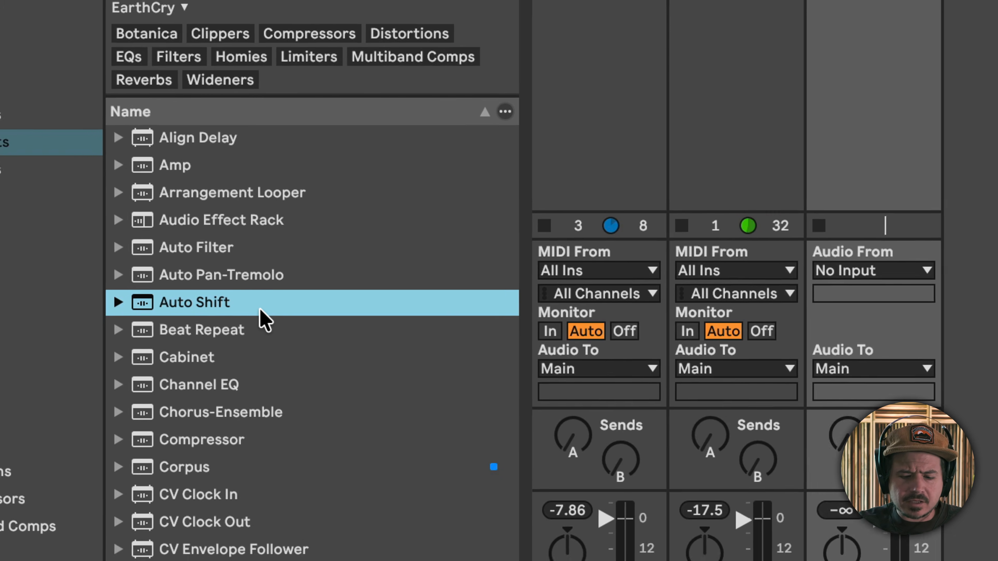
# Assign Auto Shift to the RPGs collection, and replace that with Favorites, Orange and Novel Music.
pyautogui.press('6')
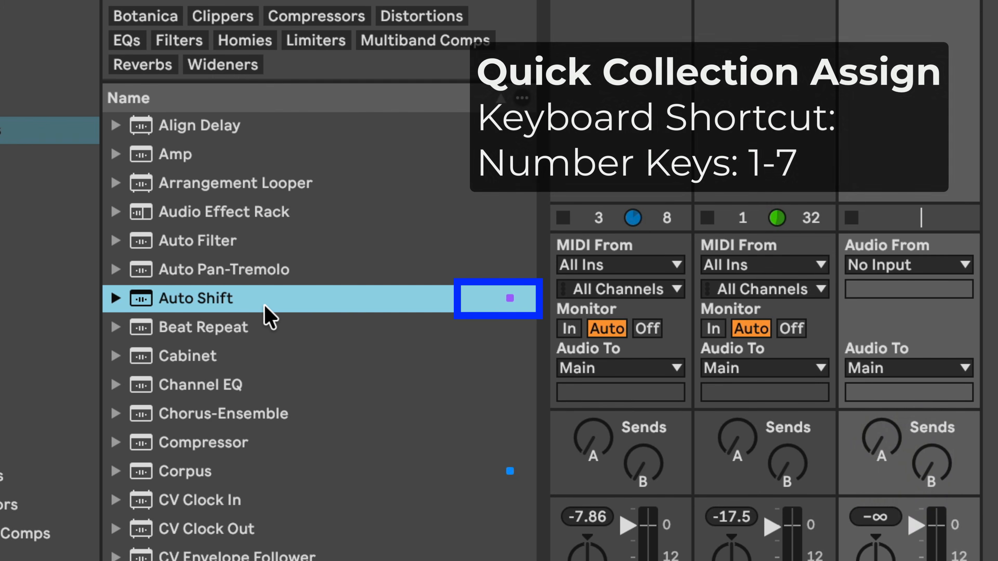
pyautogui.press('1')
pyautogui.press('2')
pyautogui.press('3')
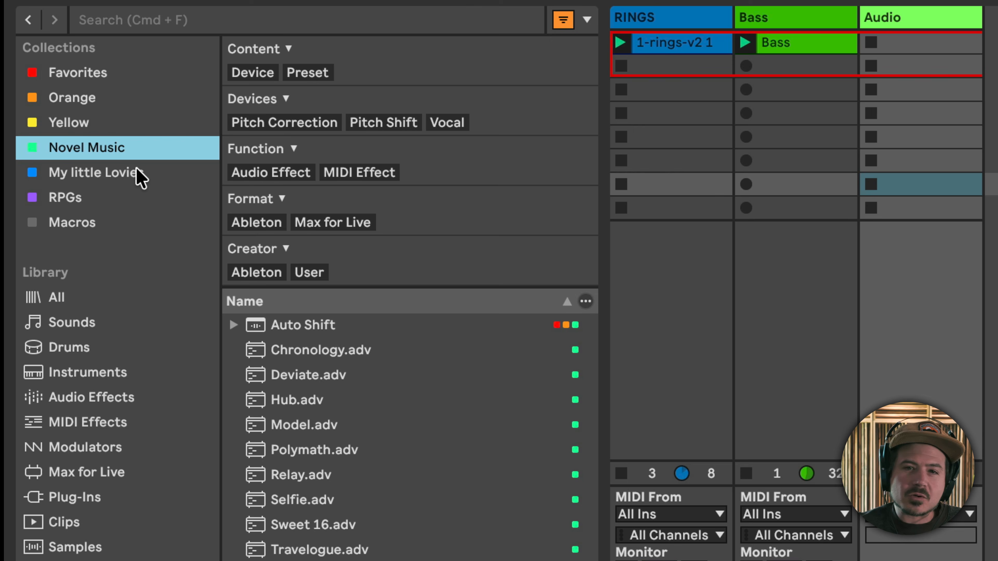
# Check the collections, return to Audio Effects, and assign Auto Shift to only the My little Lovies collection.
pyautogui.click(136, 173)
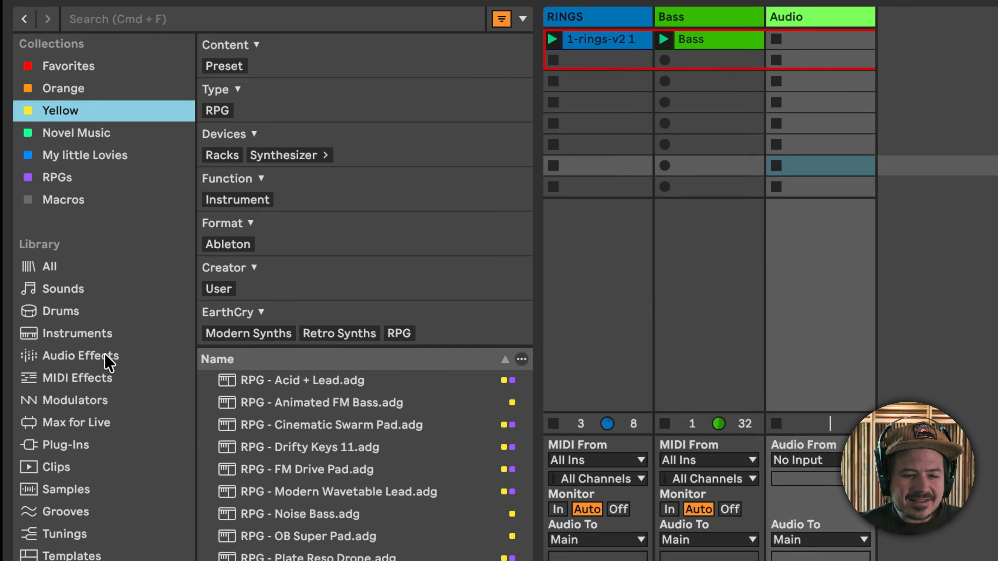
pyautogui.click(79, 397)
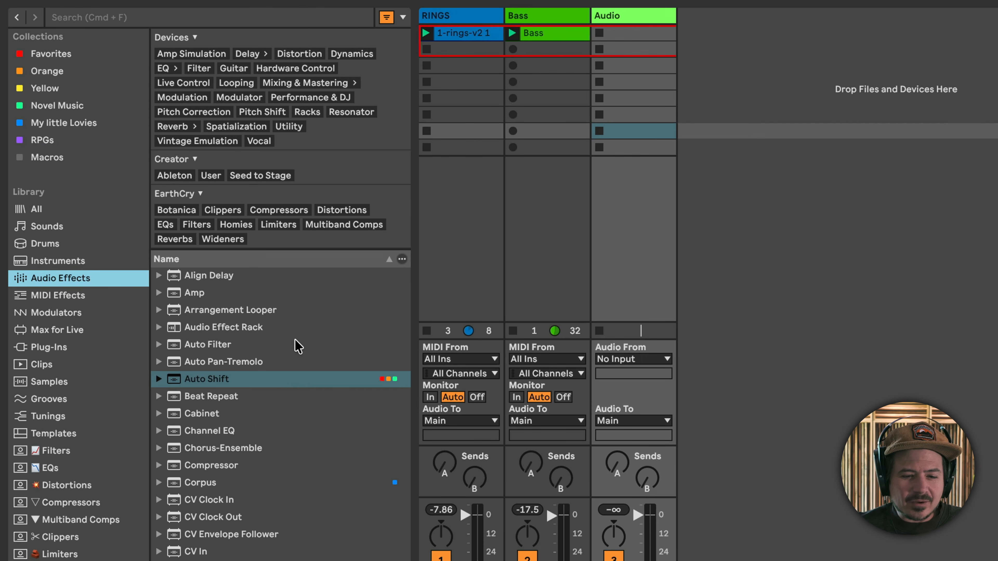
pyautogui.rightClick(356, 381)
pyautogui.click(372, 388)
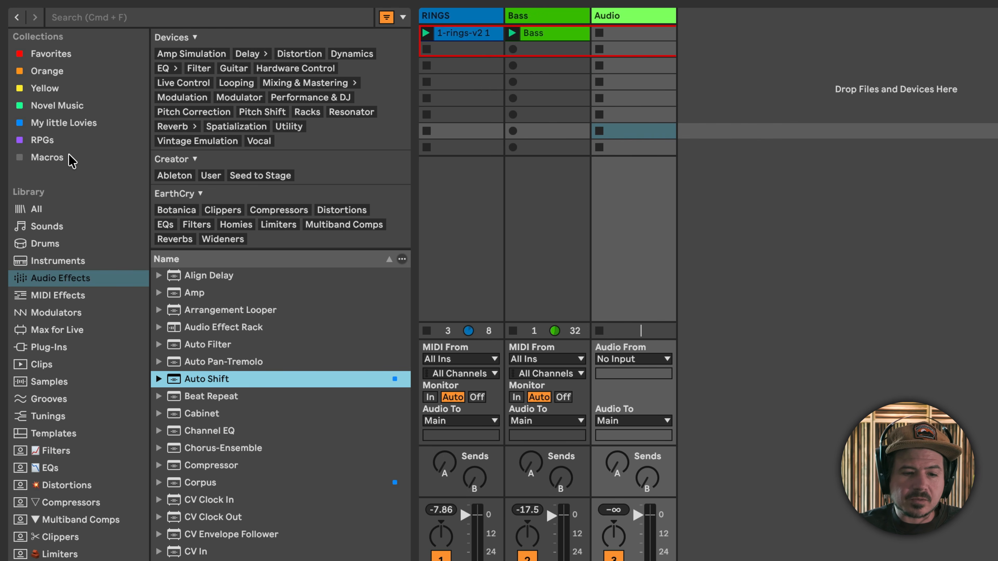
# Open the My little Lovies collection and hide every collection except Favorites from the sidebar.
pyautogui.click(61, 125)
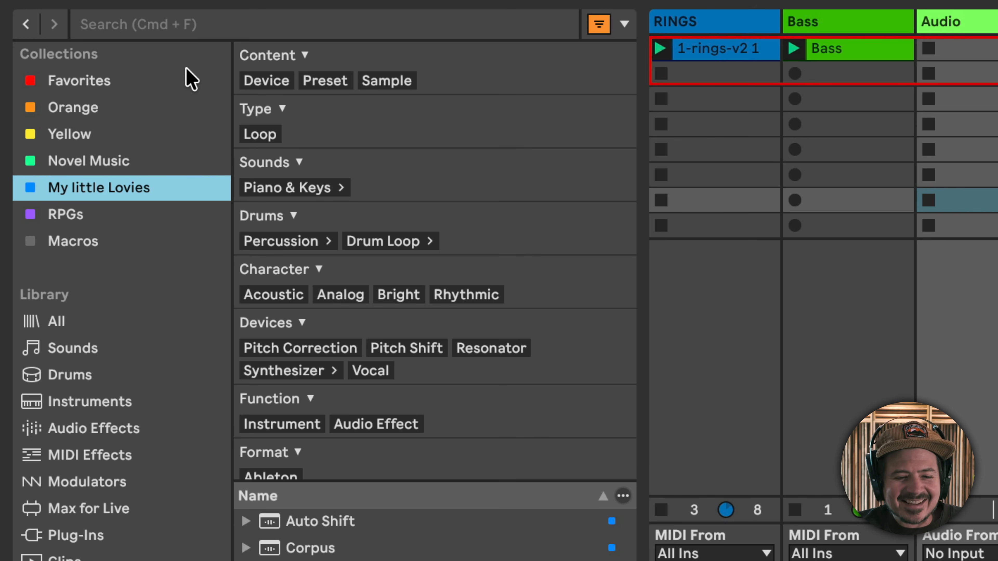
pyautogui.click(199, 54)
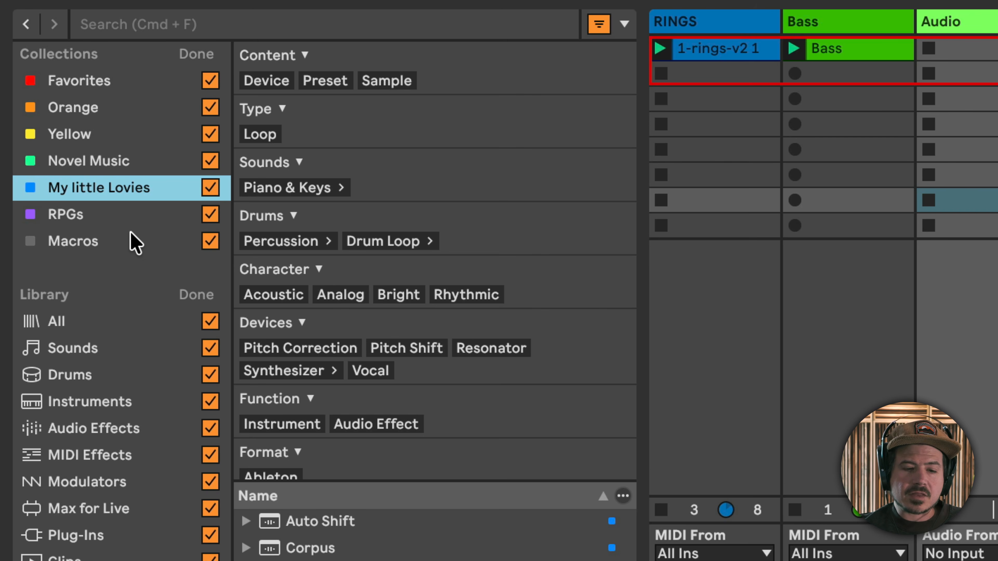
pyautogui.click(211, 241)
pyautogui.click(209, 215)
pyautogui.click(210, 187)
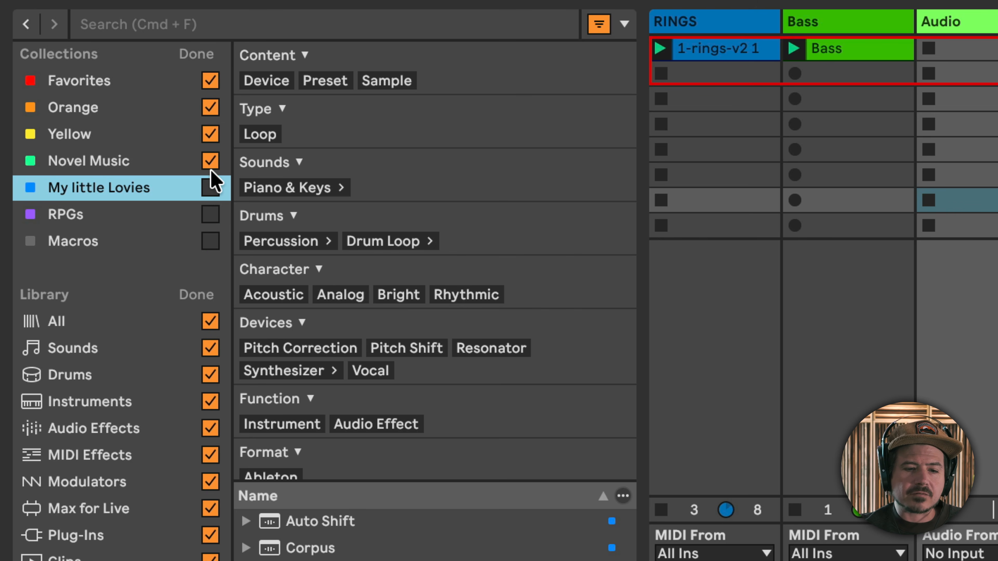
pyautogui.click(209, 161)
pyautogui.click(211, 134)
pyautogui.click(210, 107)
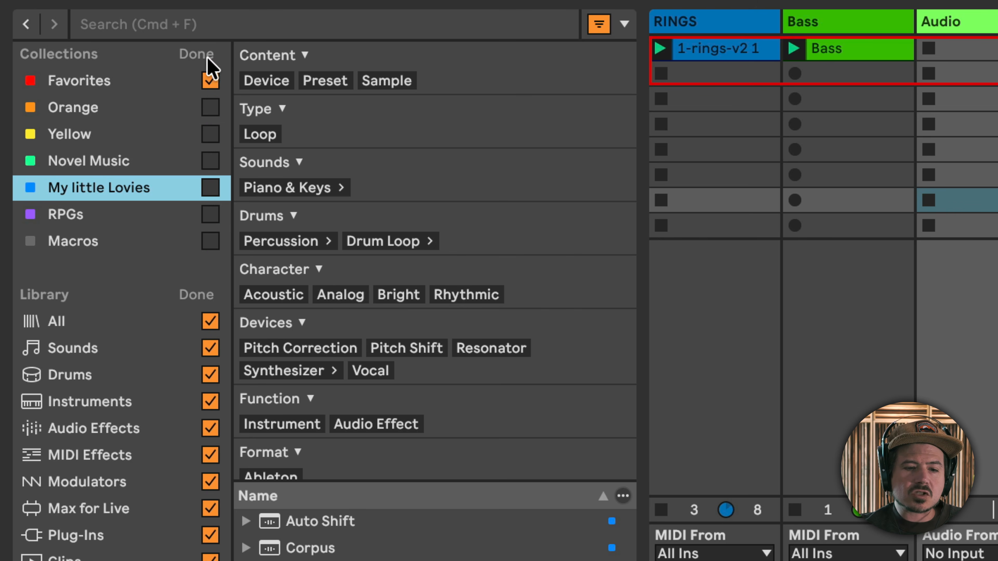
pyautogui.click(198, 54)
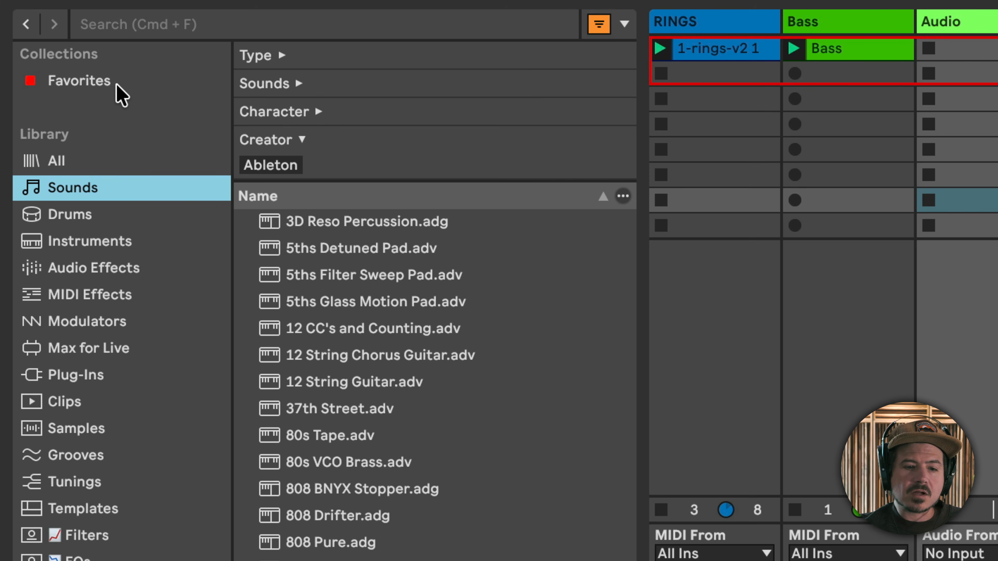
# Open the Favorites collection and make all the hidden color collections visible in the sidebar again.
pyautogui.click(107, 86)
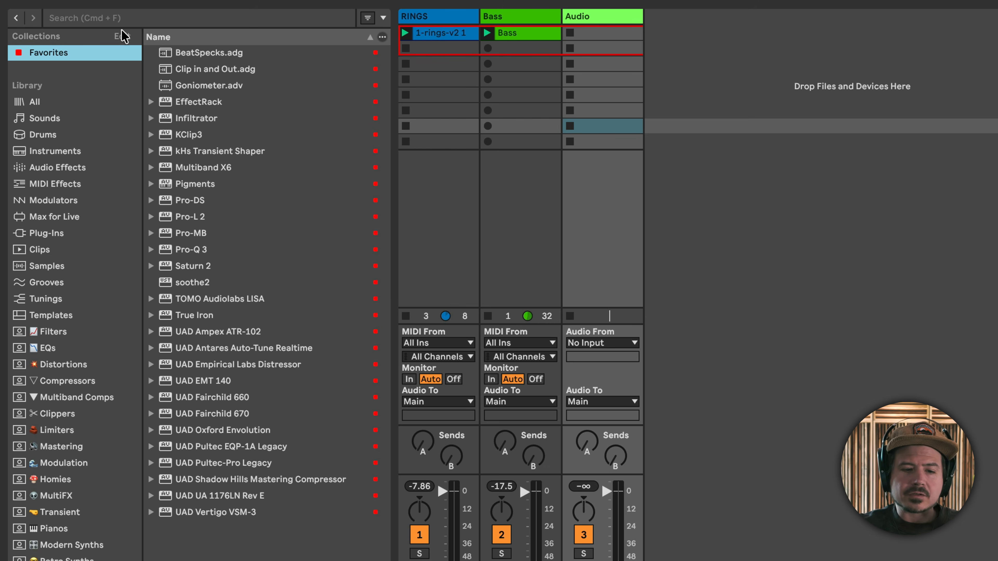
pyautogui.click(122, 36)
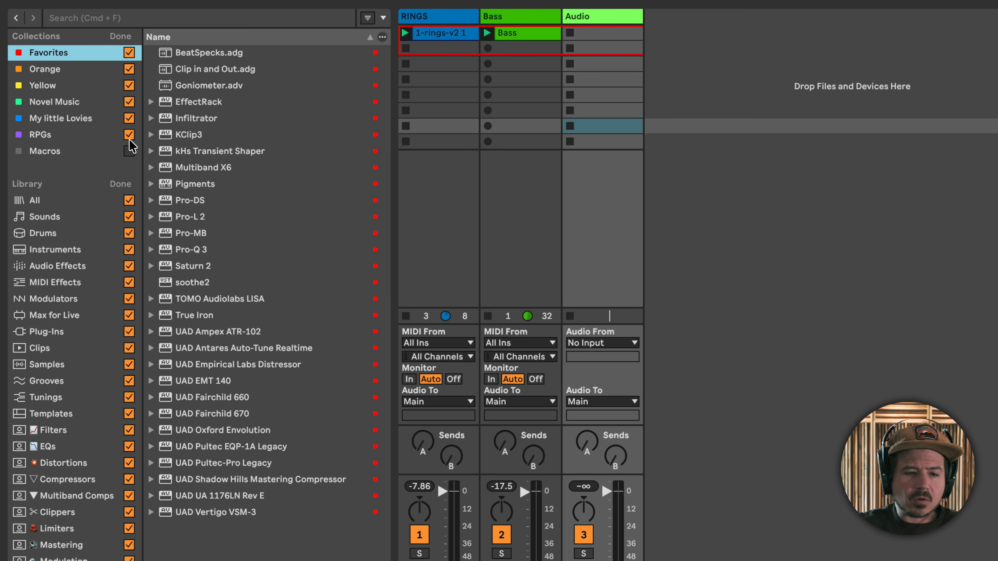
pyautogui.click(125, 38)
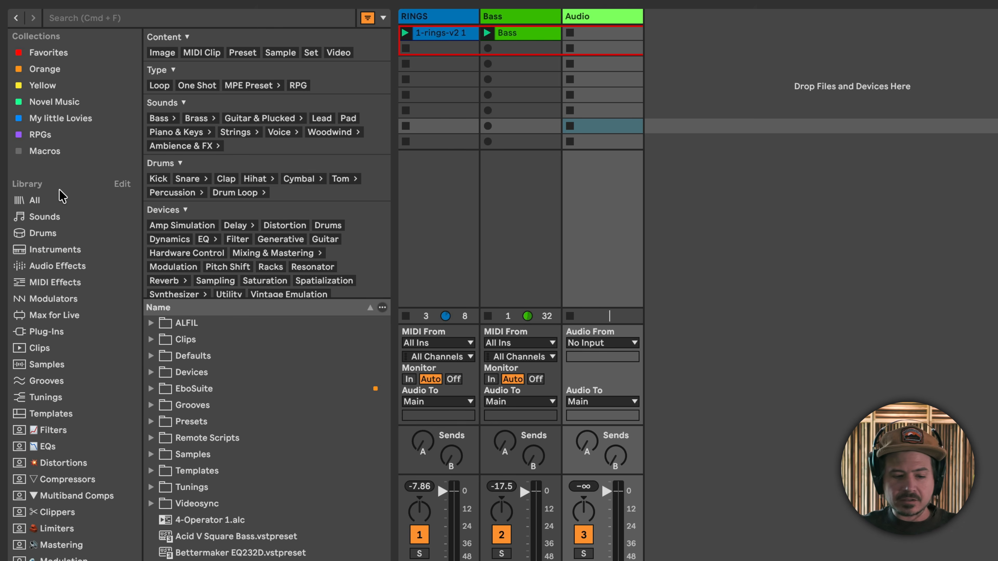
# Look through the sidebar labels and places, and search the entire library under All for "lisa".
pyautogui.scroll(-10, 61, 236)
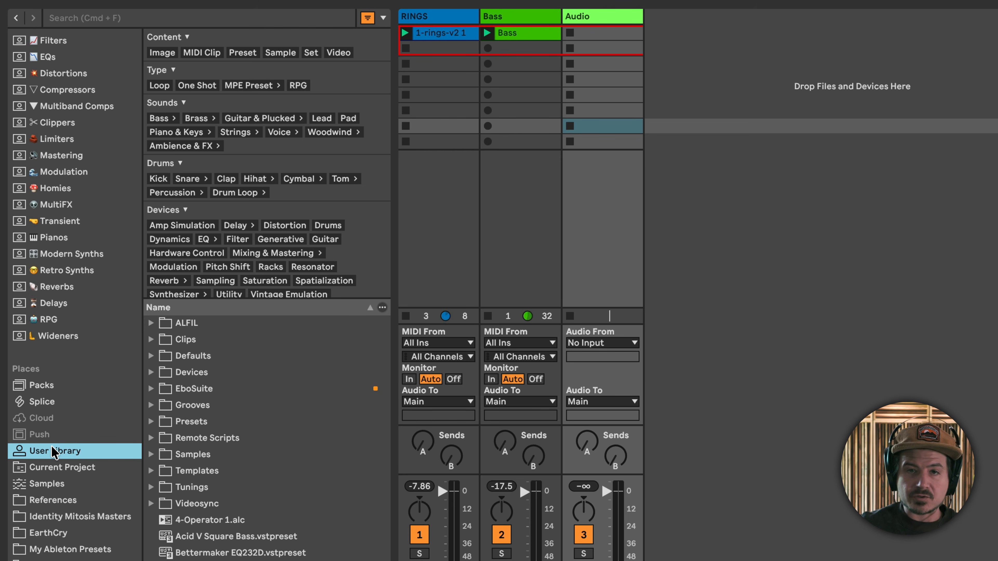
pyautogui.scroll(10, 53, 451)
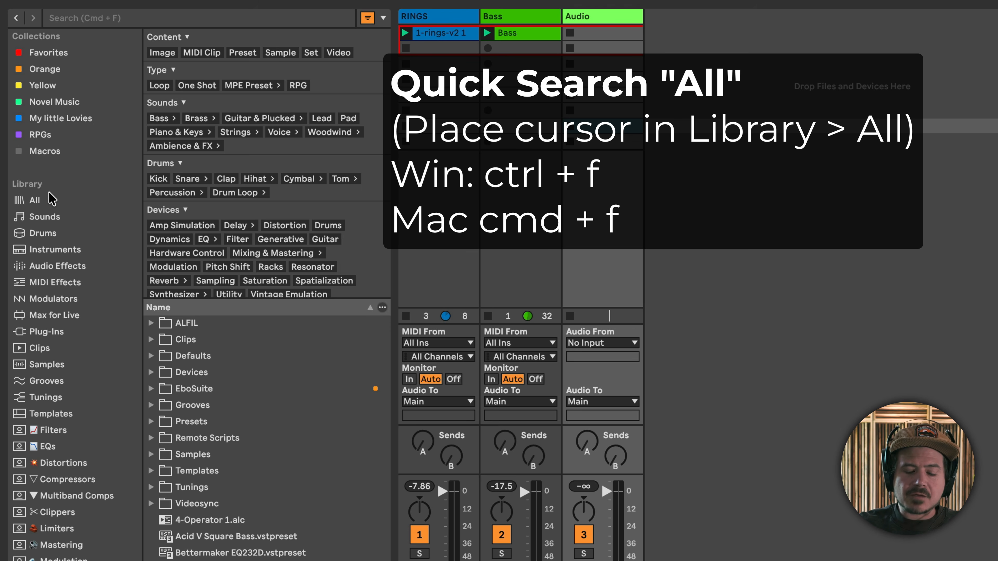
pyautogui.click(52, 199)
pyautogui.press('super+f')
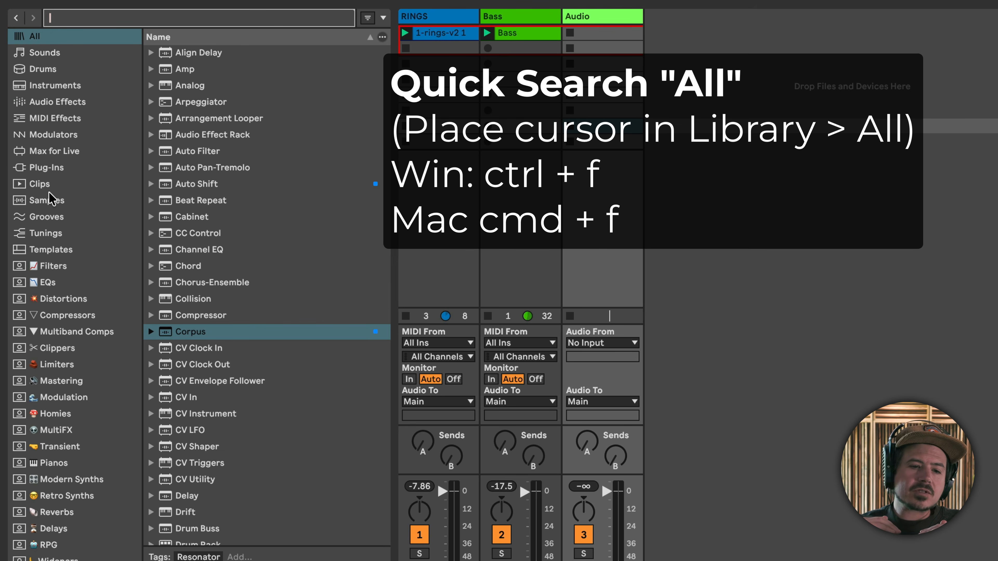
pyautogui.scroll(5, 52, 199)
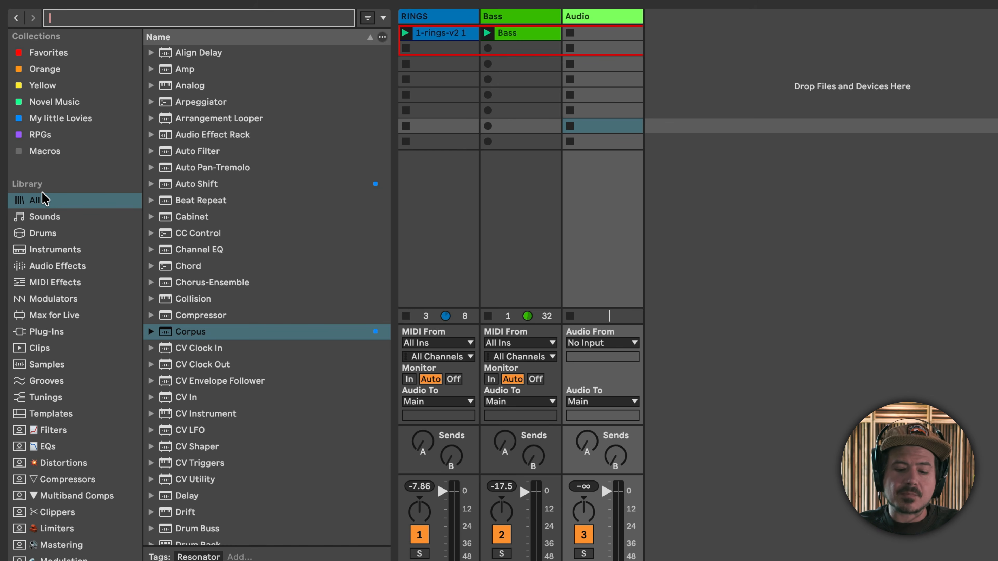
pyautogui.write('lisa')
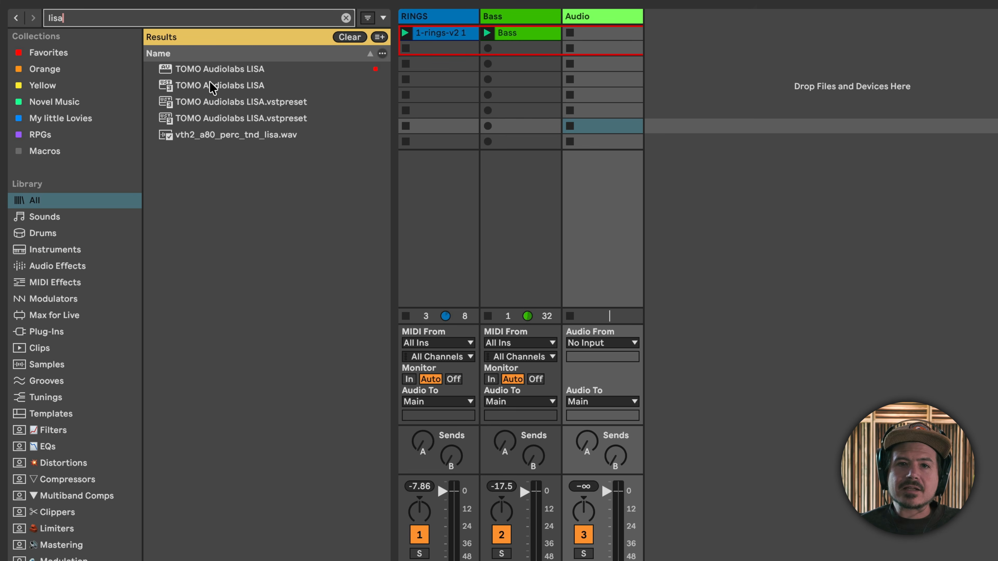
# Replace the search text with "wavetab" and select the Wavetable instrument.
pyautogui.press('BackSpace')
pyautogui.press('BackSpace')
pyautogui.press('BackSpace')
pyautogui.press('BackSpace')
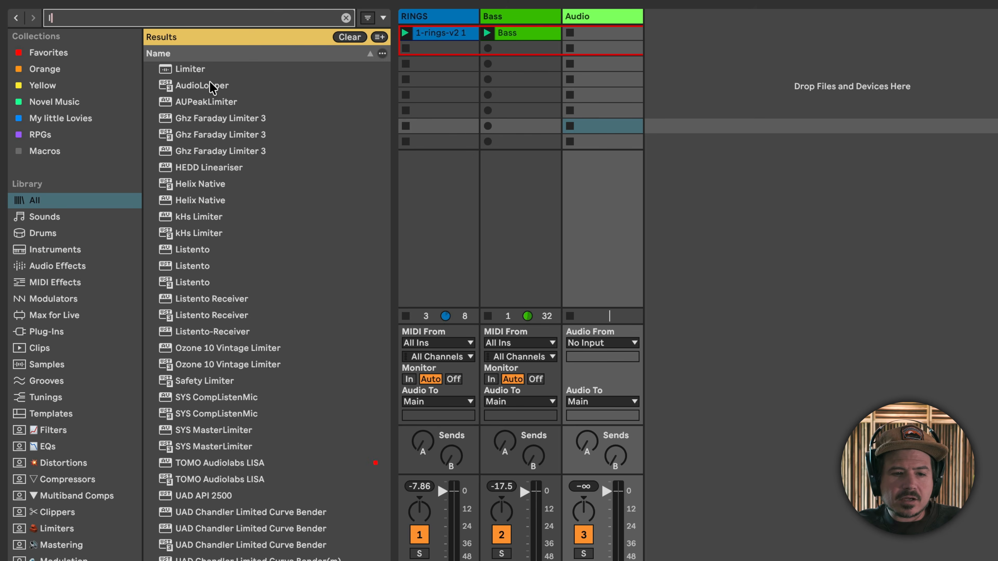
pyautogui.write('wavetab')
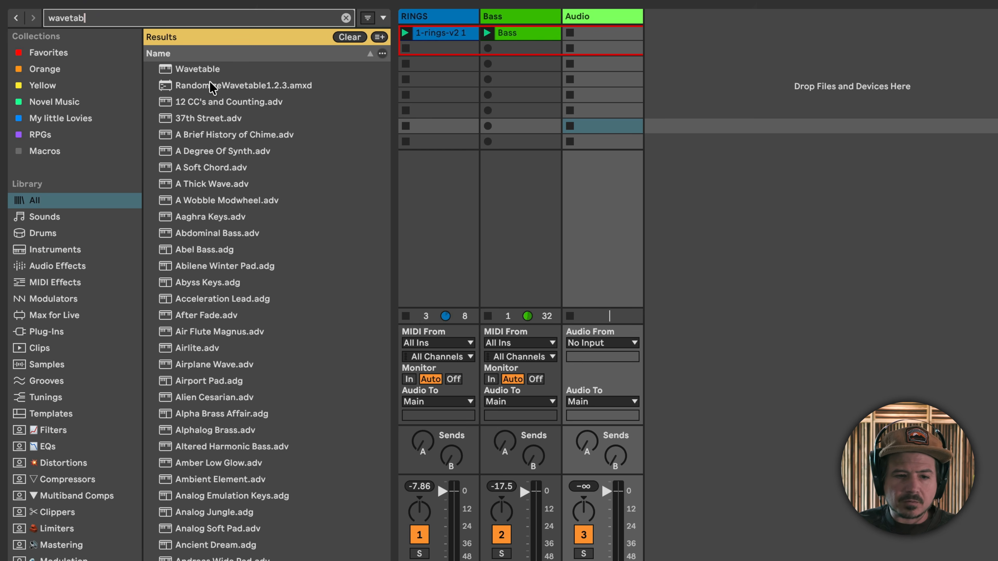
pyautogui.click(206, 70)
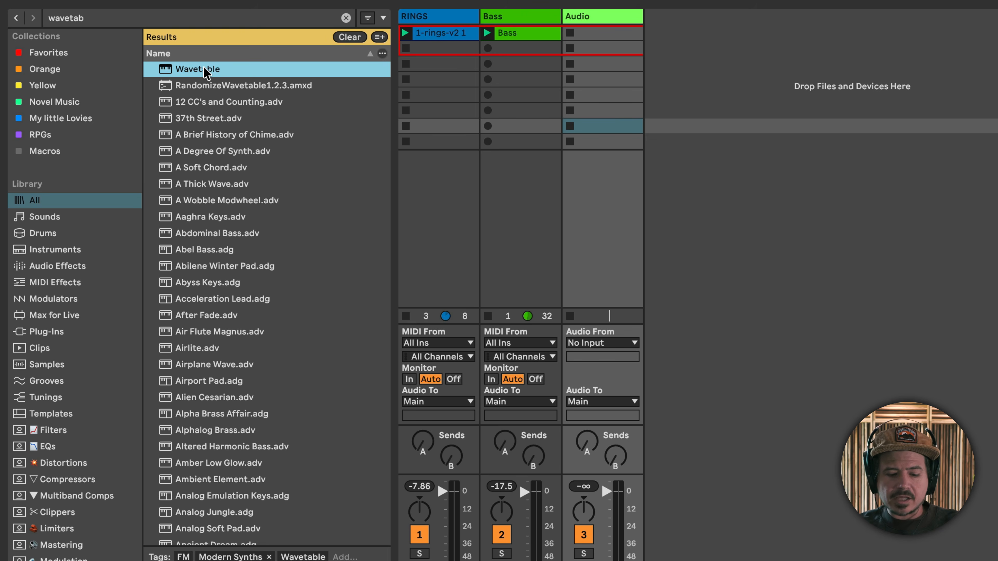
# Search All for "flute" restricted to the Sample tag, and widen the search by removing that tag.
pyautogui.press('super+f')
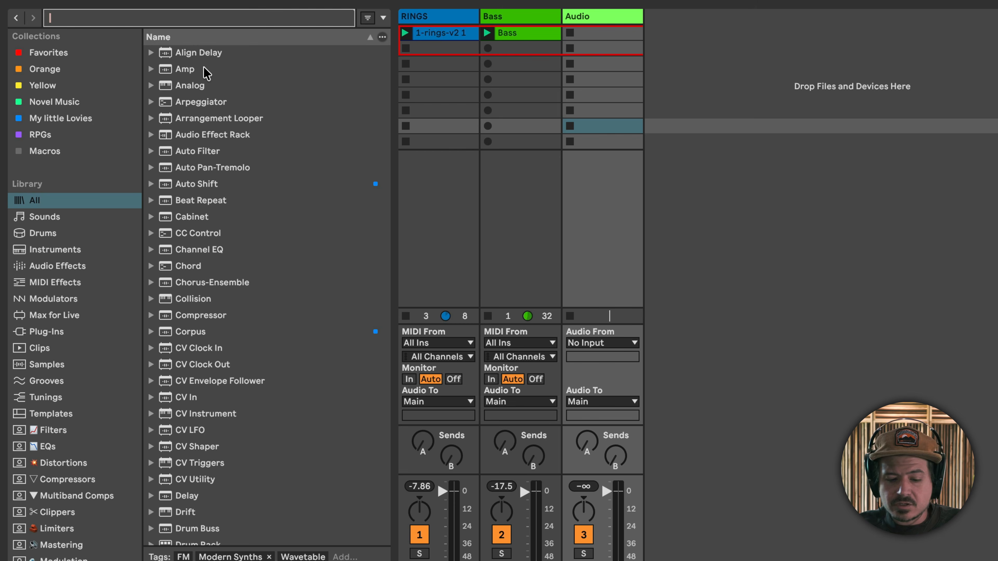
pyautogui.write('#s')
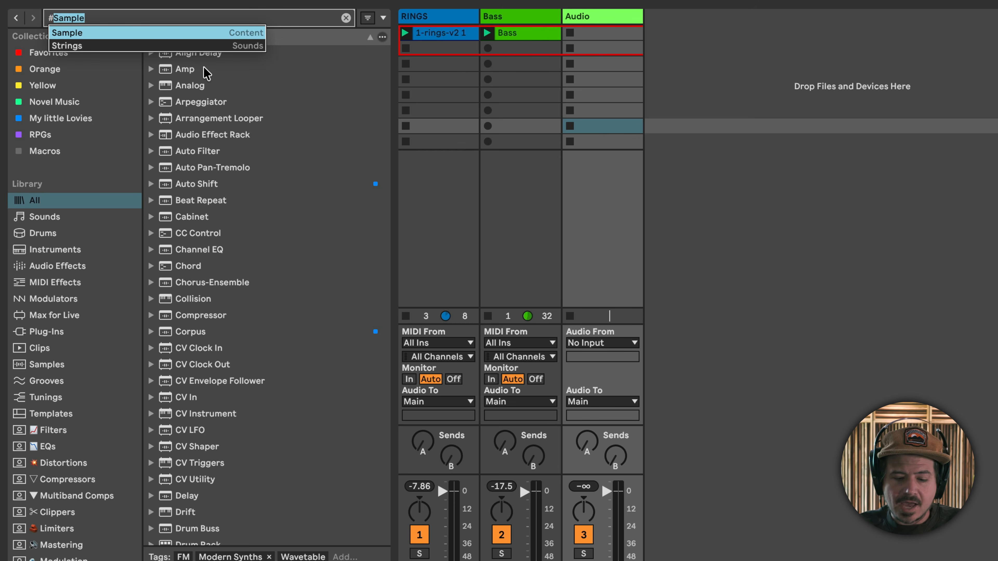
pyautogui.click(143, 32)
pyautogui.write('flute')
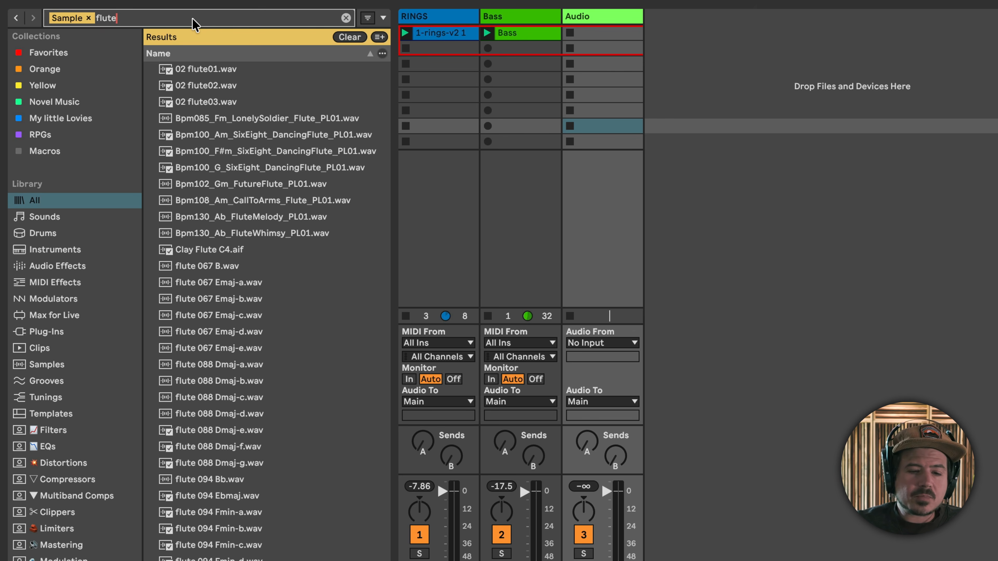
pyautogui.click(90, 20)
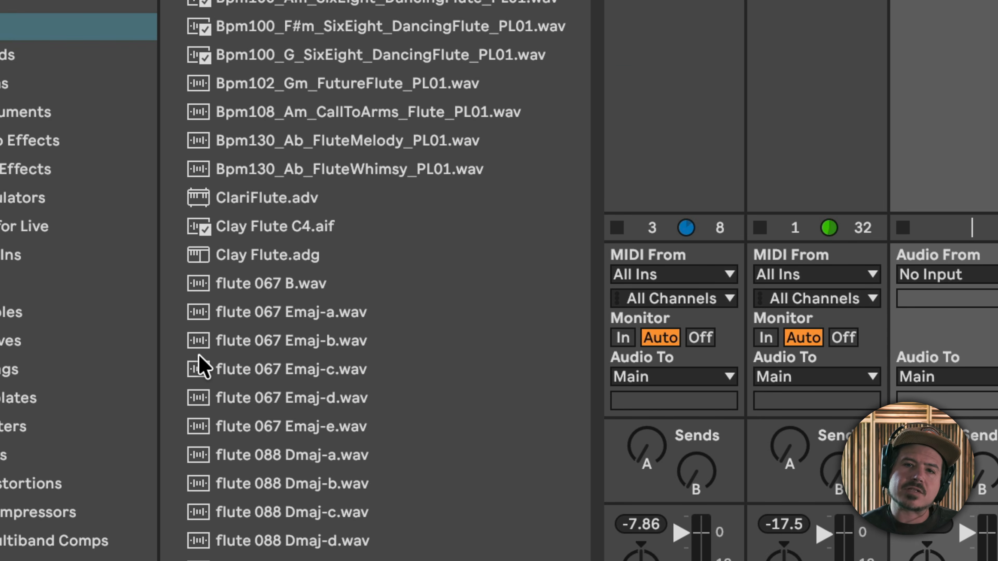
pyautogui.click(202, 367)
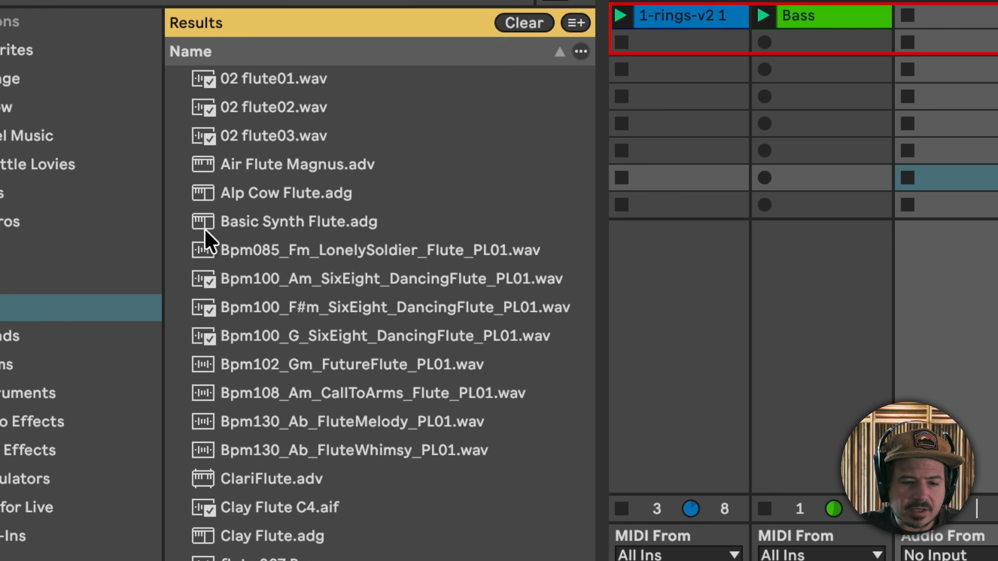
# Load Basic Synth Flute.adg onto a new track beside the Audio track, and delete that track.
pyautogui.click(208, 227)
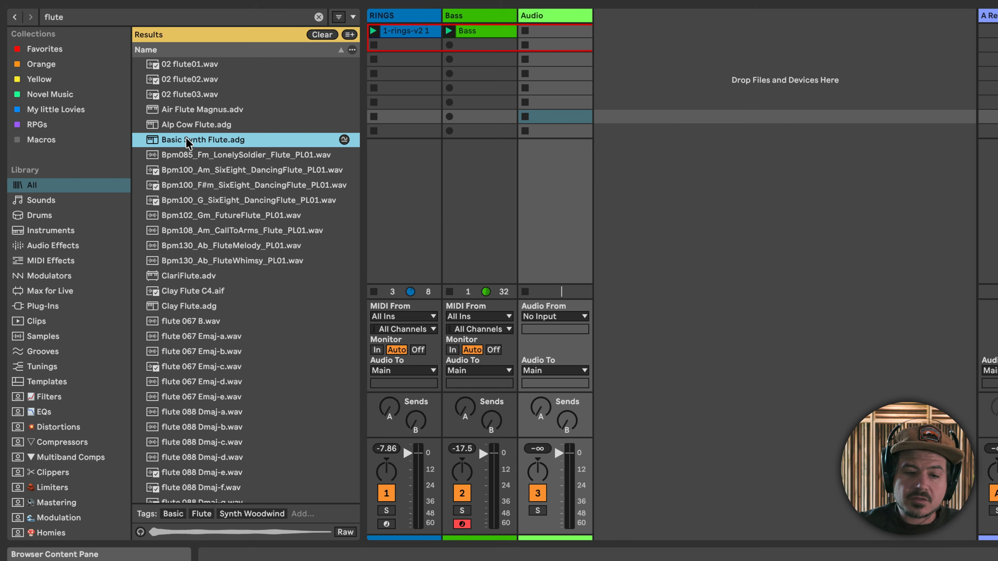
pyautogui.moveTo(393, 222); pyautogui.dragTo(663, 122)
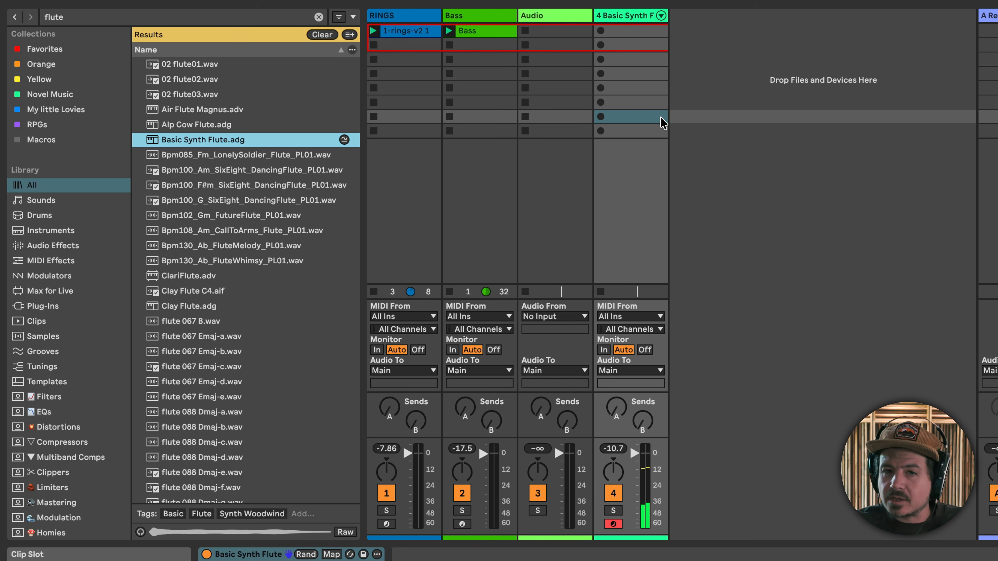
pyautogui.click(619, 9)
pyautogui.press('Delete')
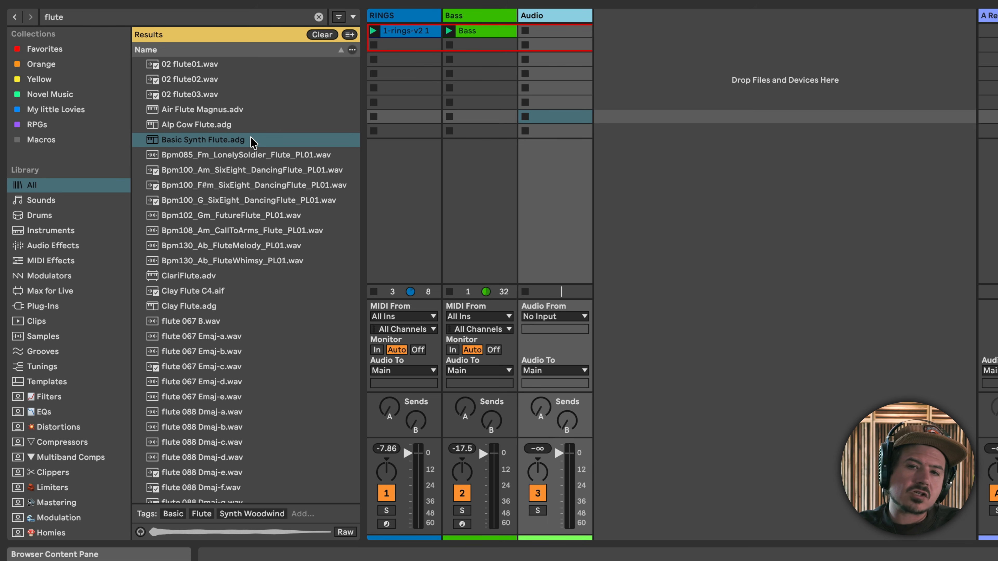
# Start a new search of All that combines the Loop tag with the word "flute".
pyautogui.click(210, 21)
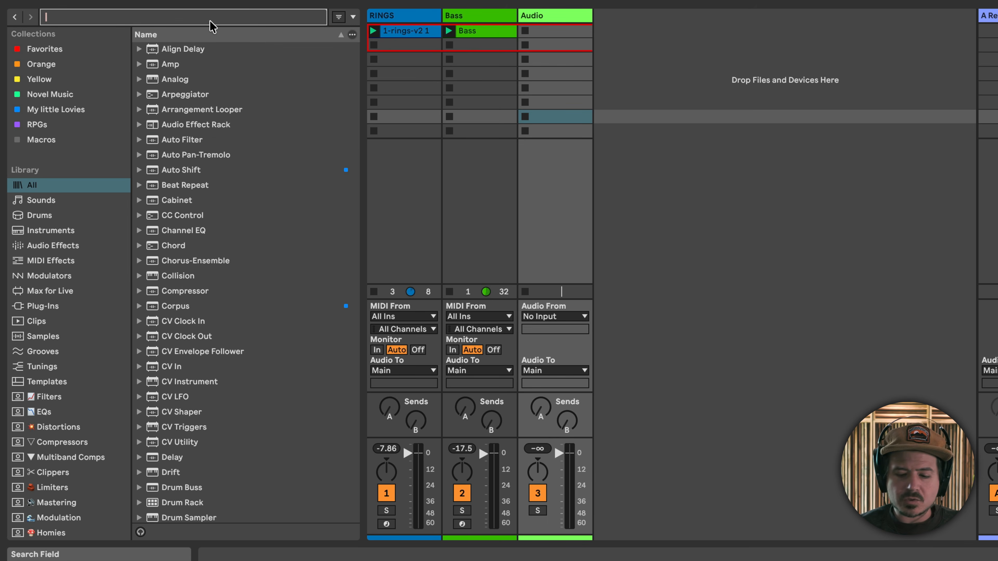
pyautogui.write('loop')
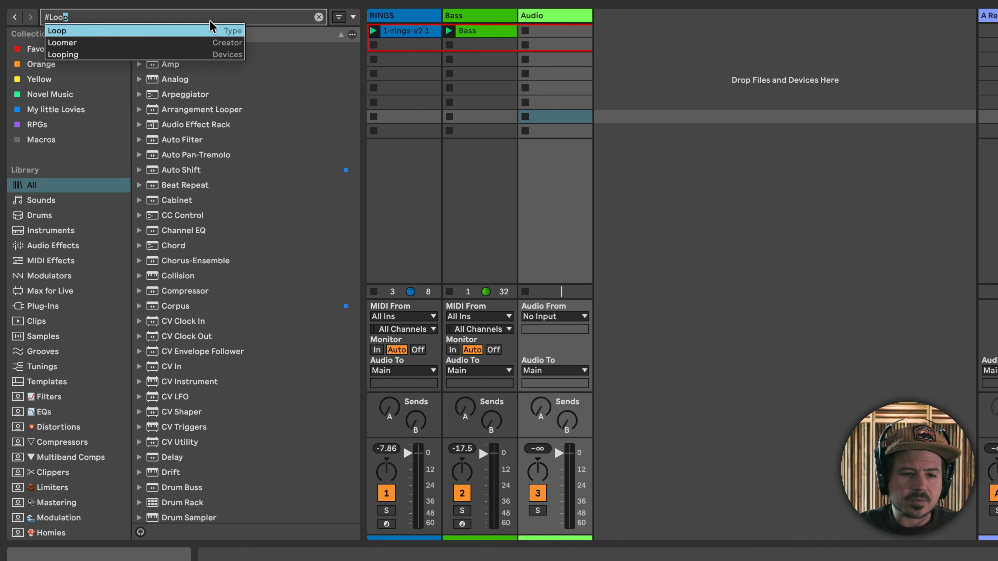
pyautogui.press('Return')
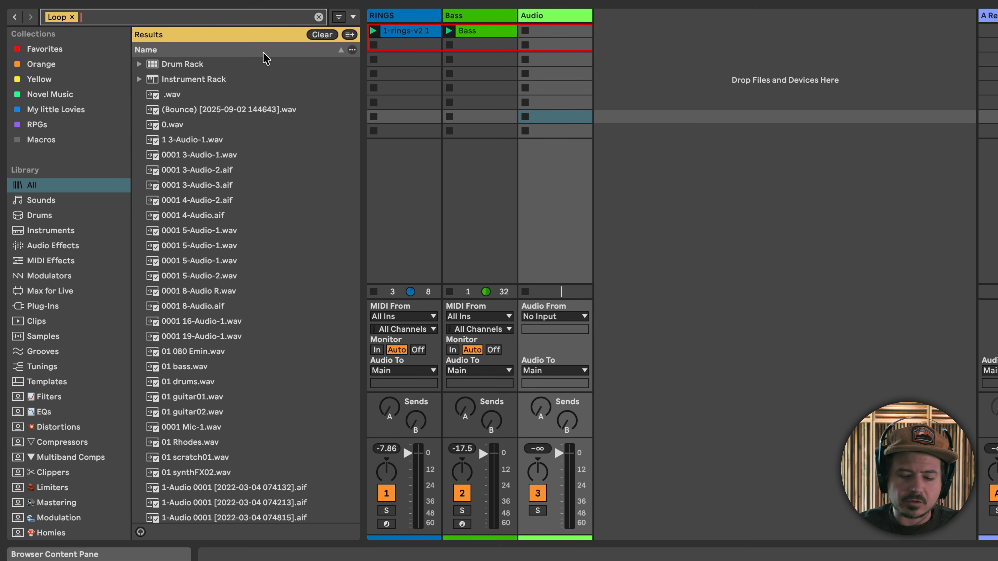
pyautogui.write('flute')
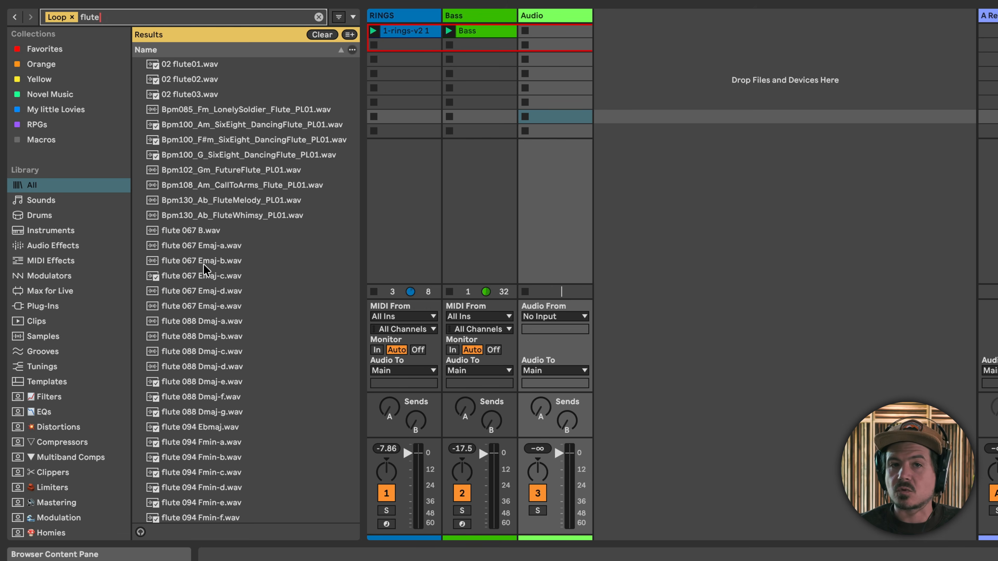
# Preview the sample flute 088 Dmaj-c.wav in the browser and clear the search.
pyautogui.click(208, 344)
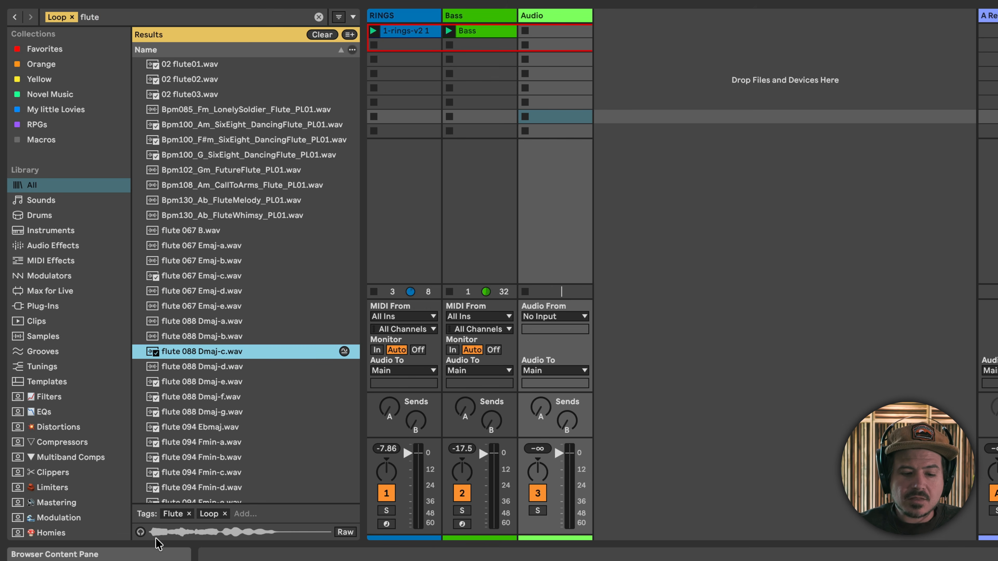
pyautogui.click(140, 532)
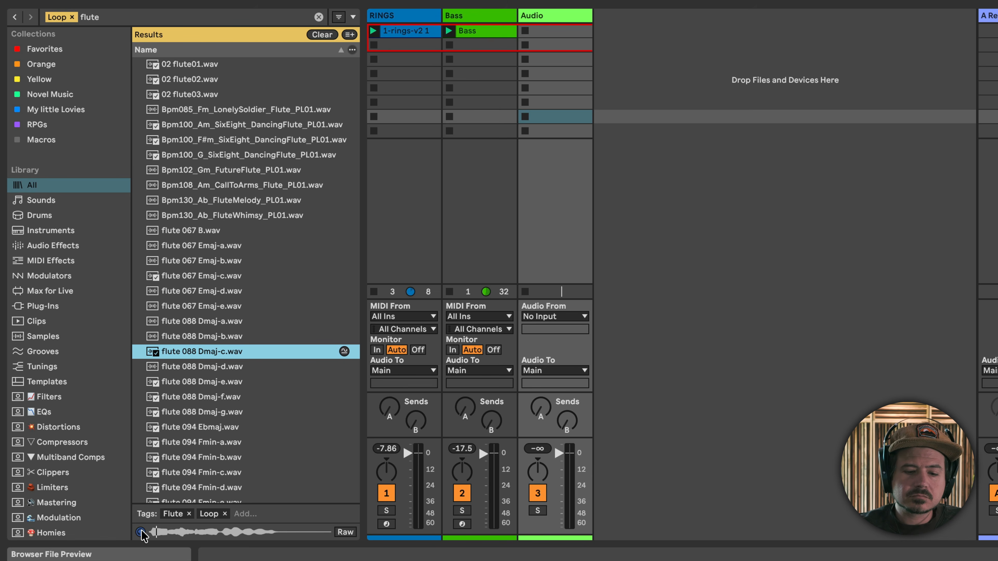
pyautogui.click(141, 533)
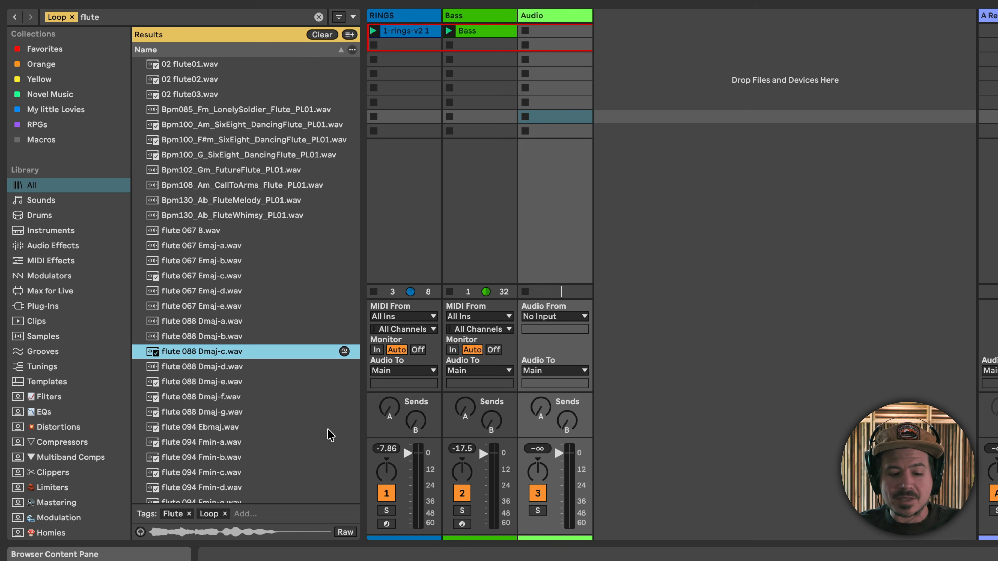
pyautogui.press('Escape')
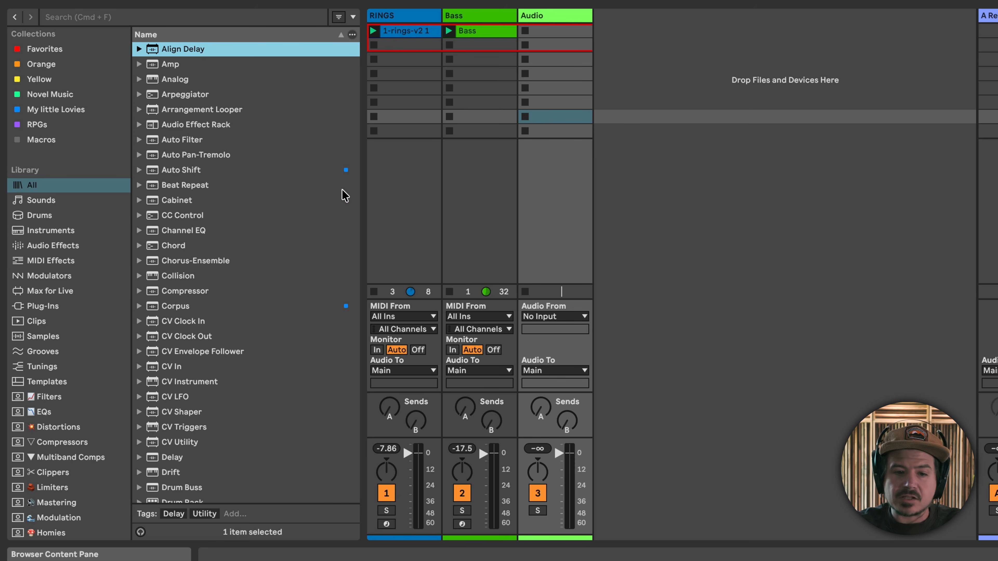
# Show the tag filters, search All for "snare" within the Drum Kit tag, and clear that search.
pyautogui.click(338, 17)
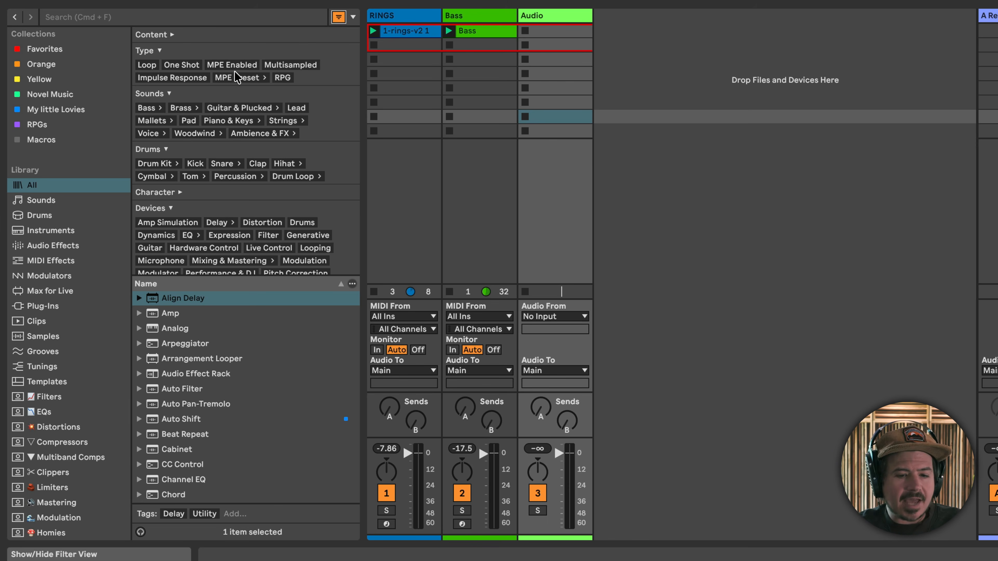
pyautogui.click(165, 164)
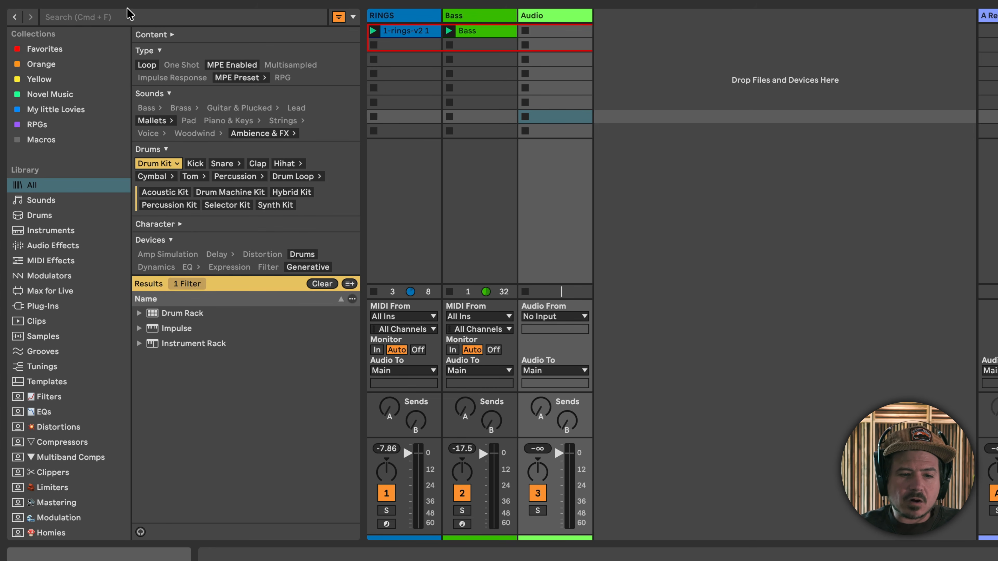
pyautogui.click(129, 16)
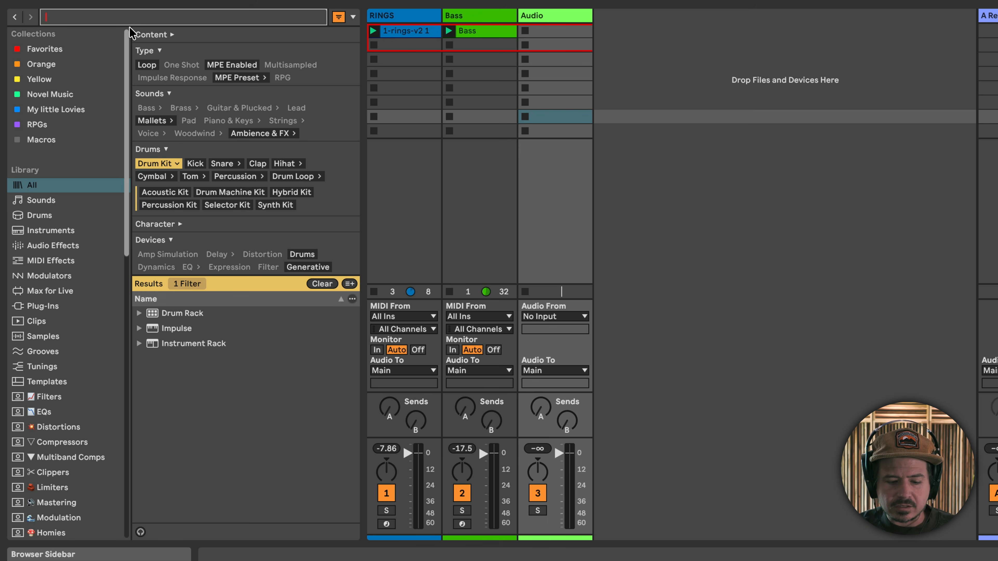
pyautogui.write('snare')
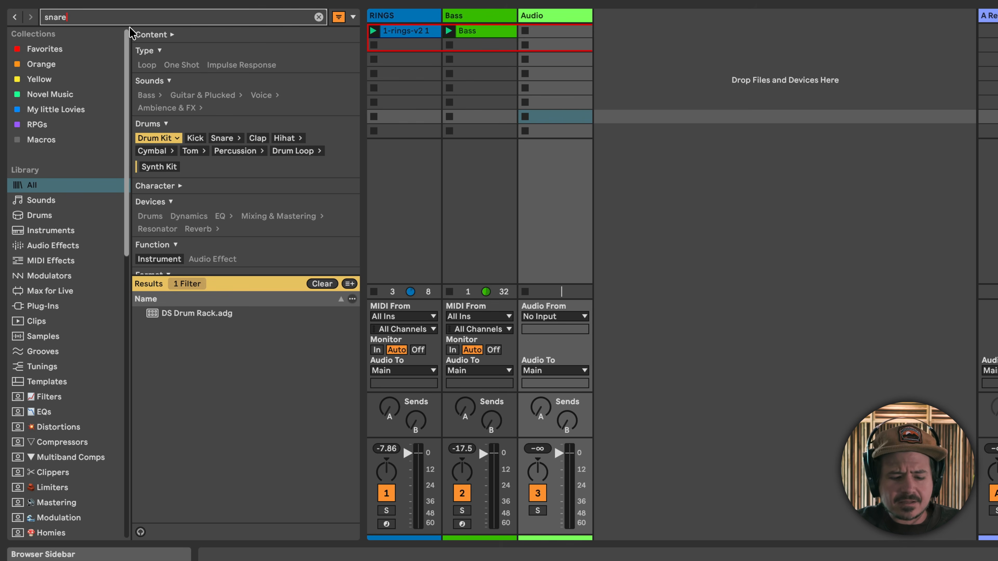
pyautogui.press('Escape')
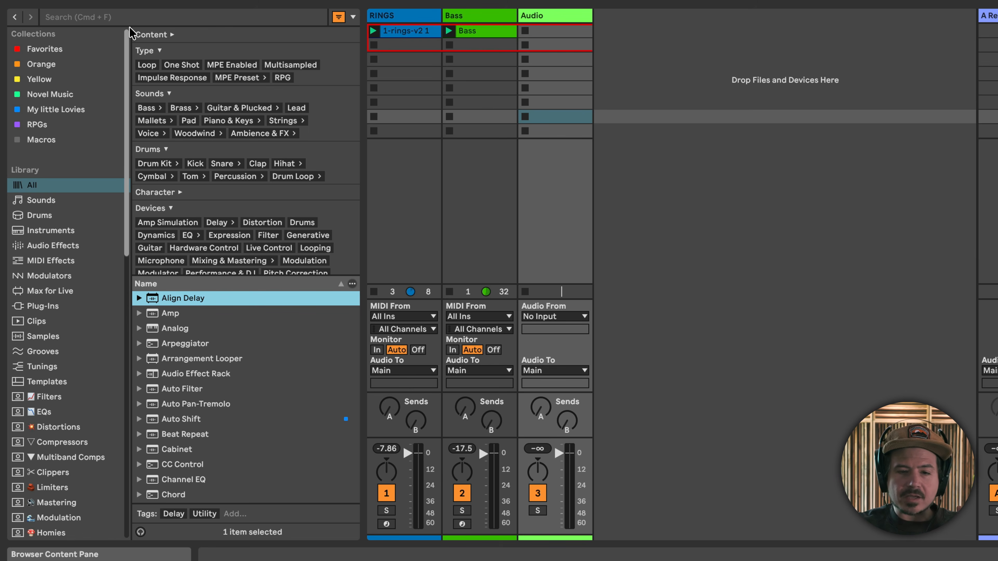
pyautogui.press('super+f')
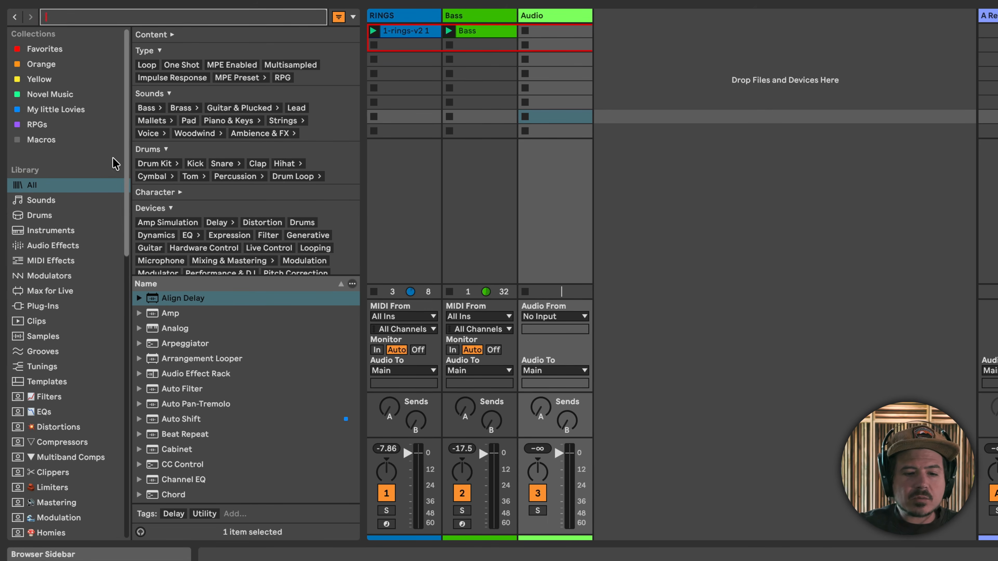
# Hide the Drums, Tunings and Templates labels from the Library section of the browser.
pyautogui.click(113, 170)
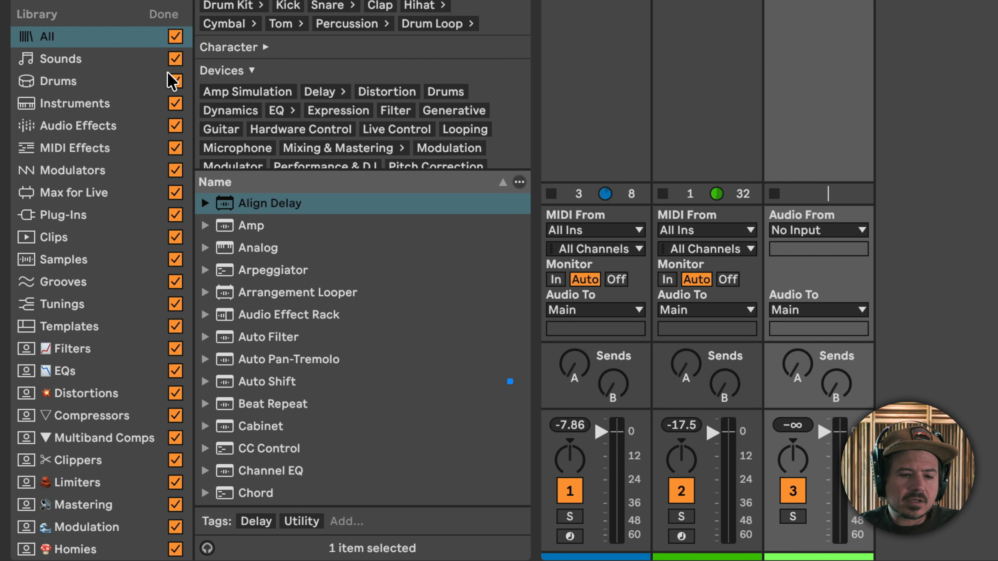
pyautogui.click(175, 81)
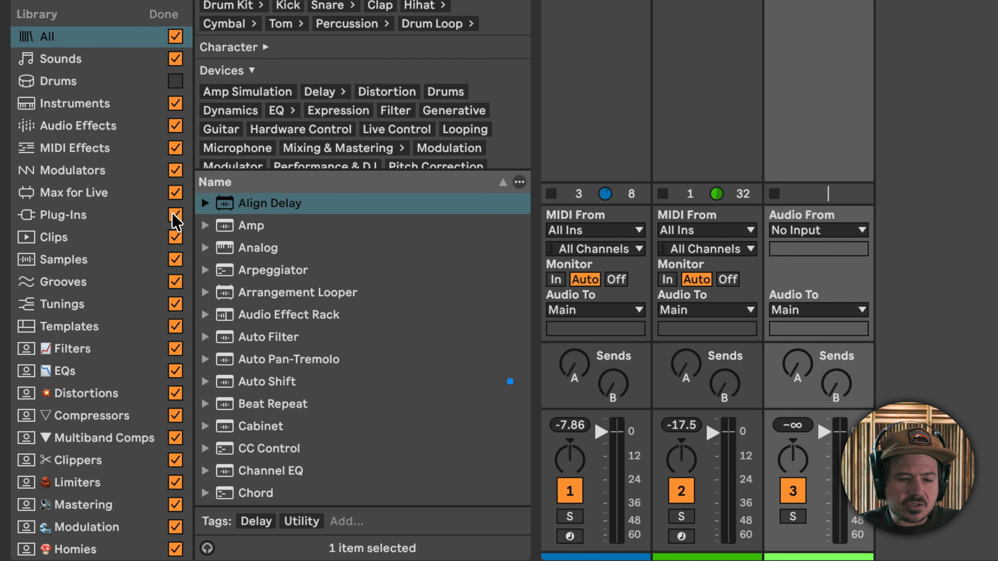
pyautogui.click(175, 305)
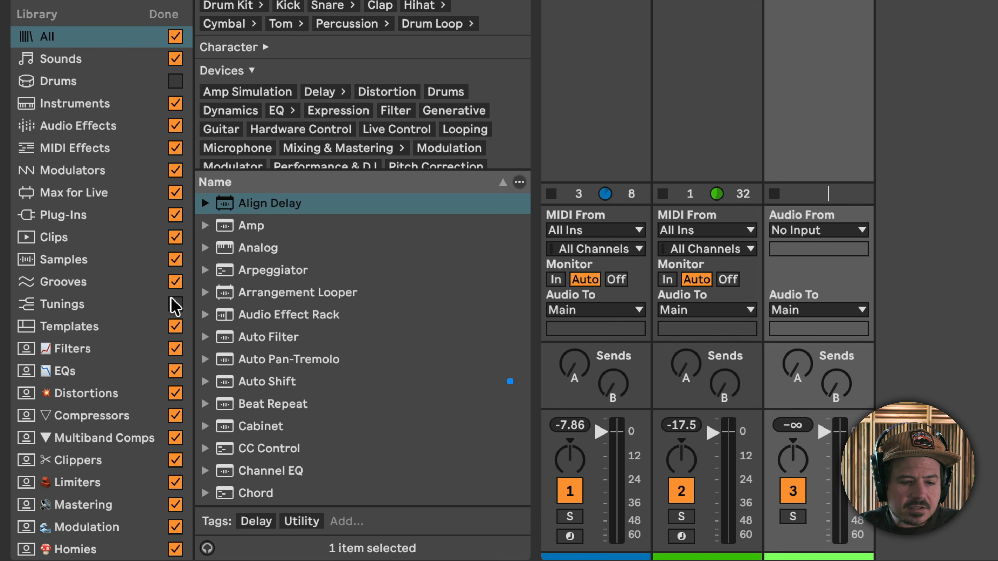
pyautogui.click(176, 328)
pyautogui.scroll(-10, 176, 335)
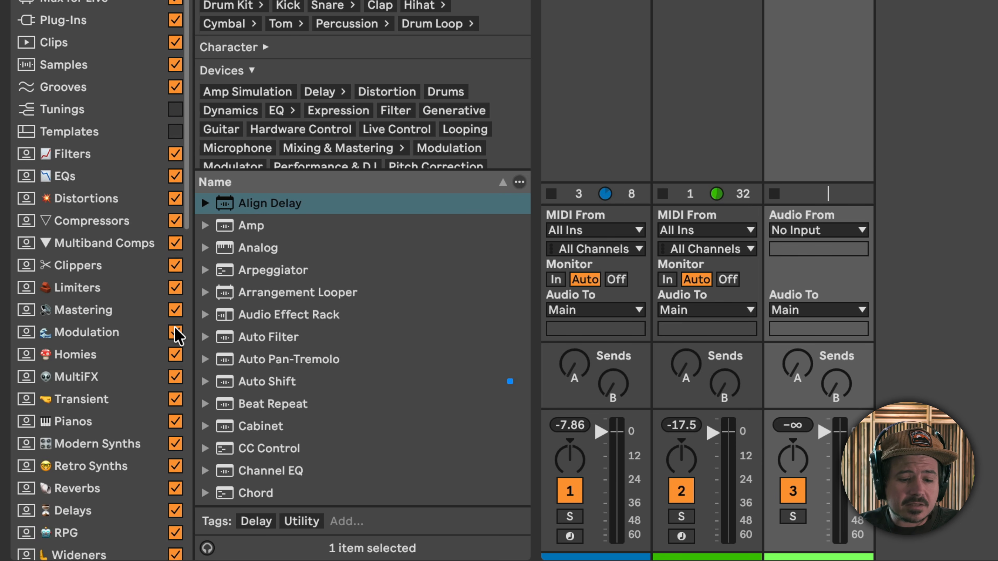
pyautogui.scroll(5, 177, 335)
pyautogui.scroll(4, 174, 328)
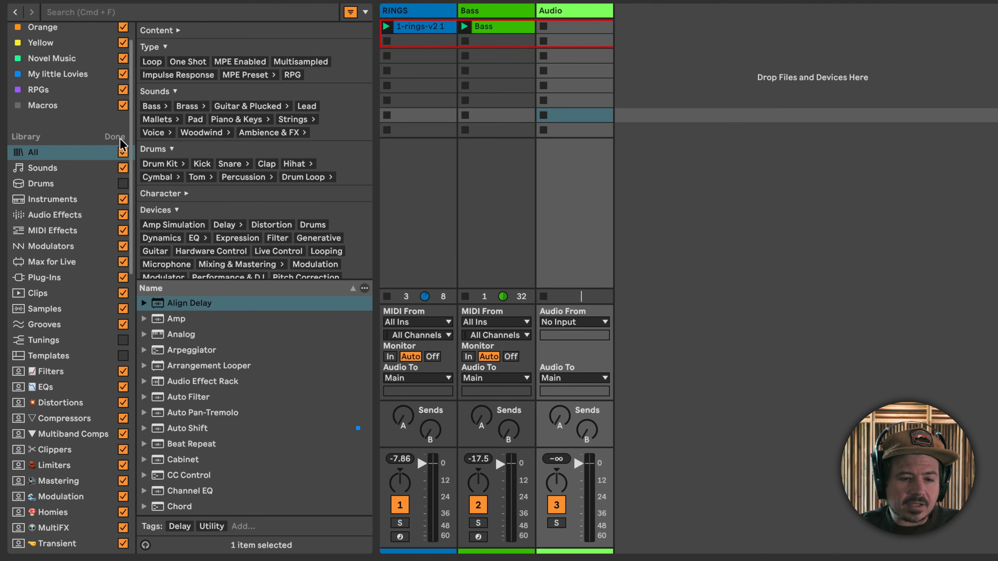
pyautogui.click(120, 139)
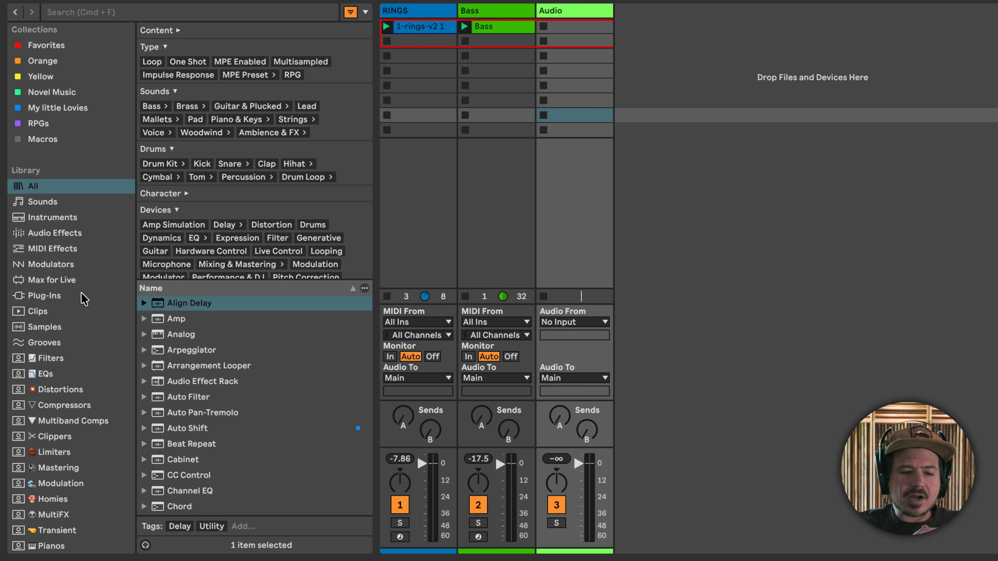
pyautogui.scroll(-10, 83, 299)
pyautogui.scroll(10, 82, 299)
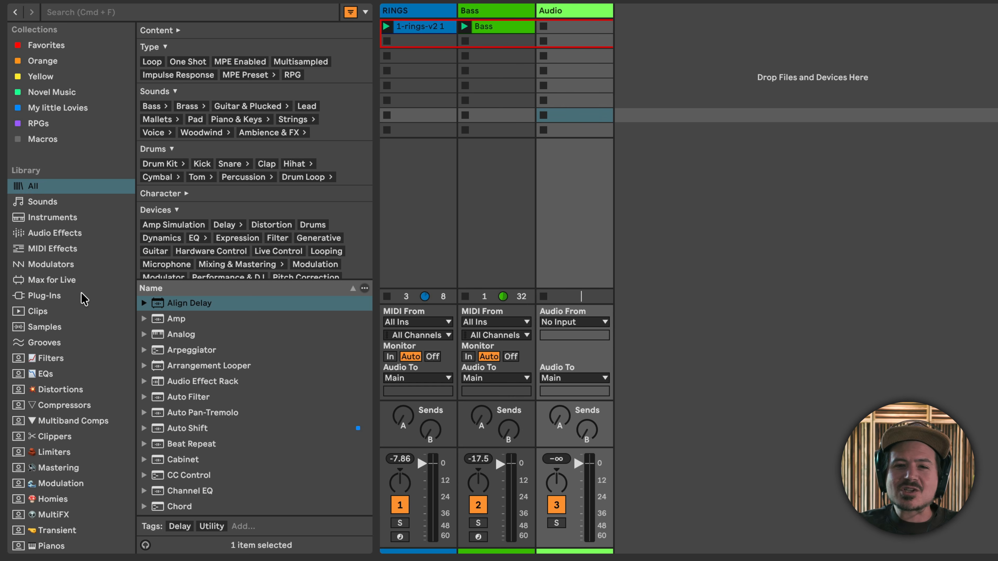
# Restore the Drums, Tunings and Templates labels in the Library section.
pyautogui.click(115, 170)
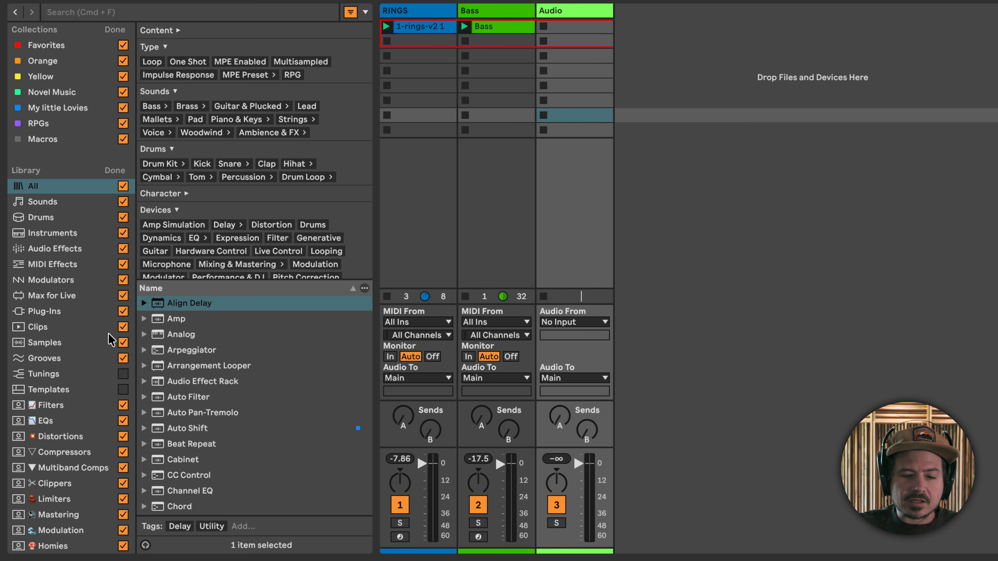
pyautogui.click(123, 374)
pyautogui.click(123, 389)
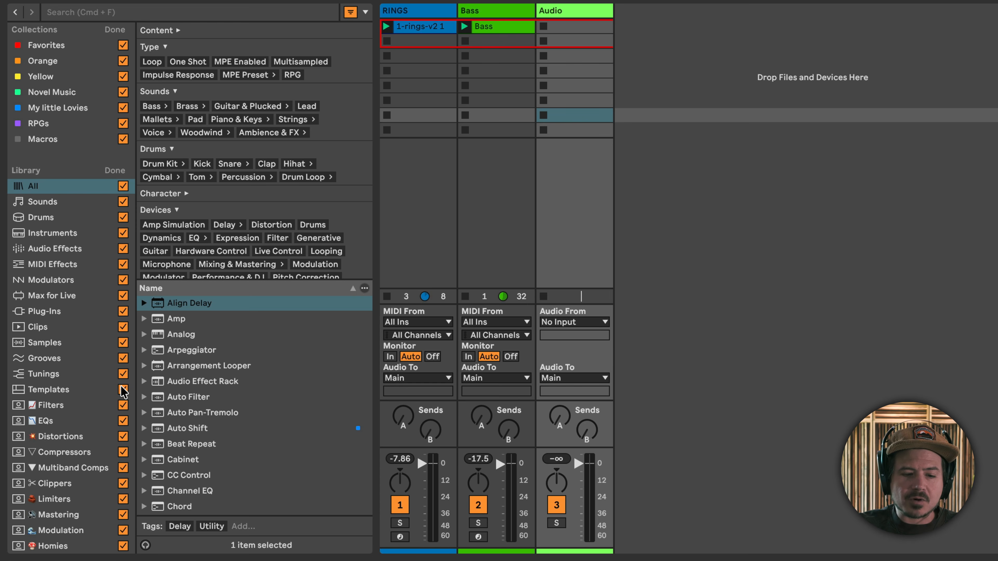
pyautogui.click(114, 171)
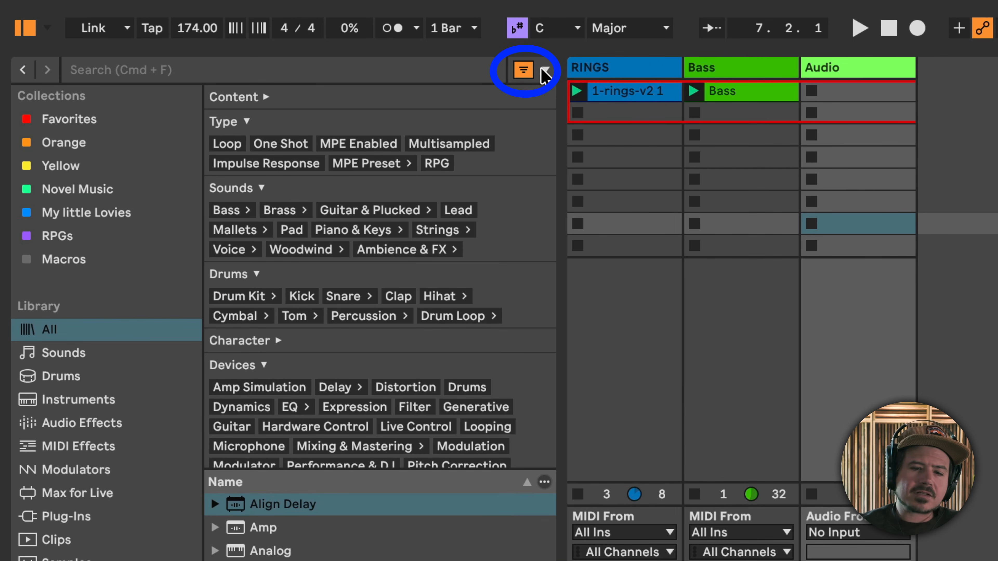
# Expand the Content and Character tag groups and look through the filter groups down to Creator.
pyautogui.click(528, 71)
pyautogui.click(529, 71)
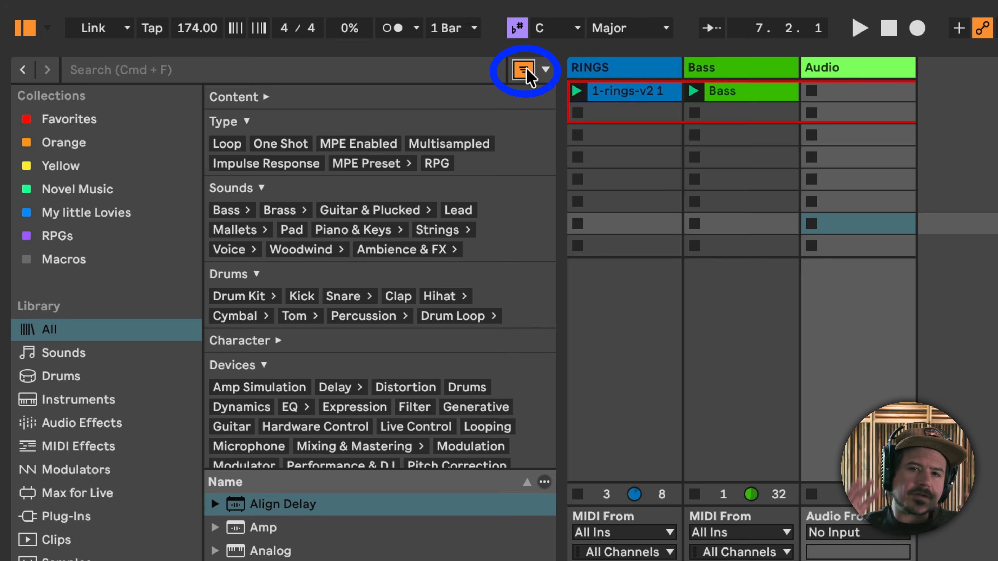
pyautogui.click(261, 98)
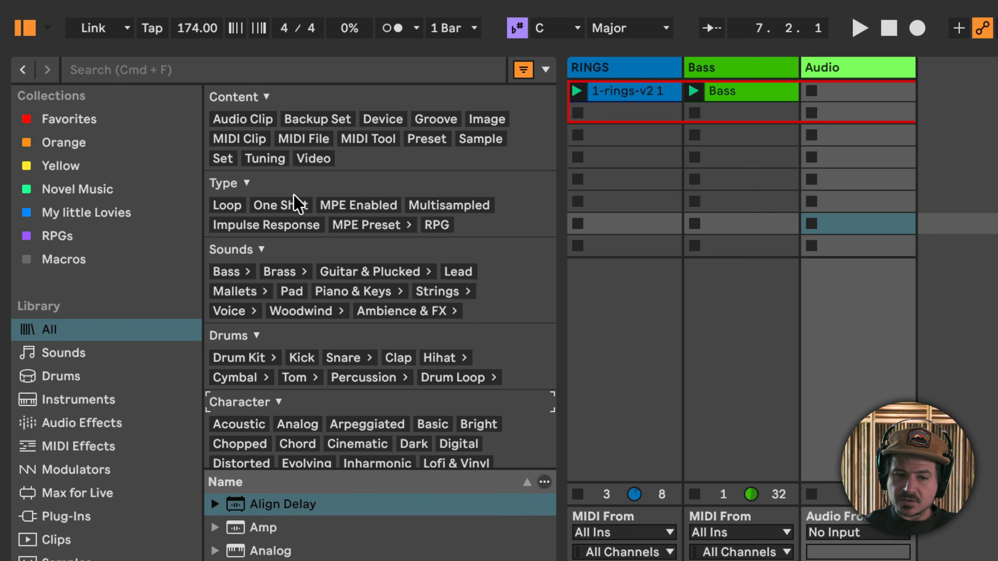
pyautogui.scroll(-15, 296, 203)
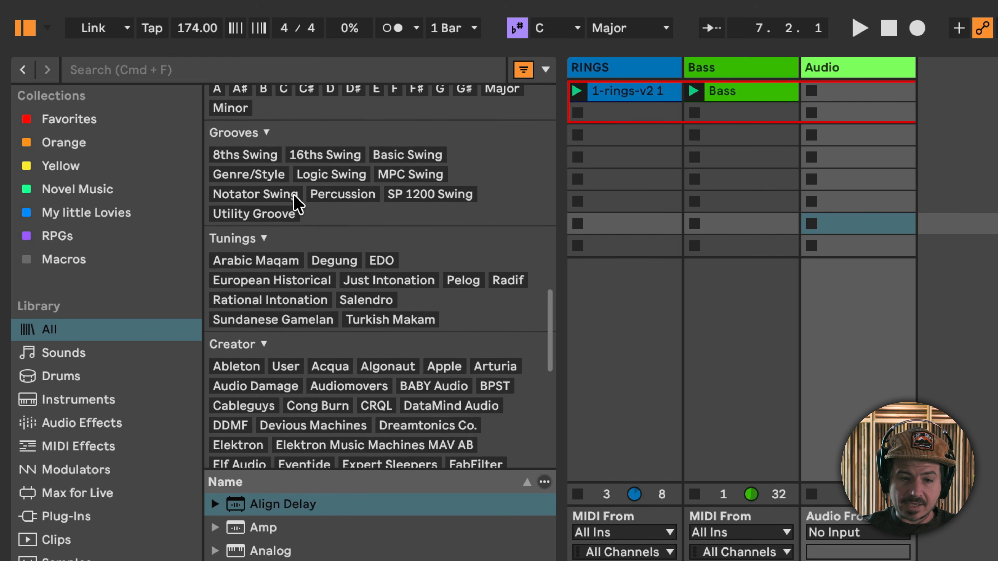
pyautogui.scroll(-8, 293, 201)
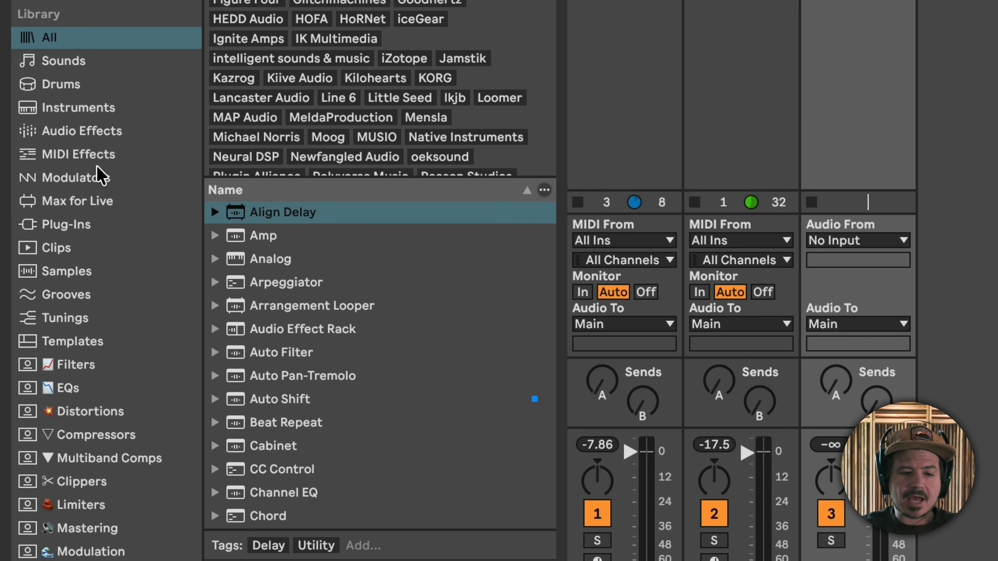
# Browse the Plug-Ins label by vendor, expanding and collapsing the BABY Audio folder.
pyautogui.click(82, 517)
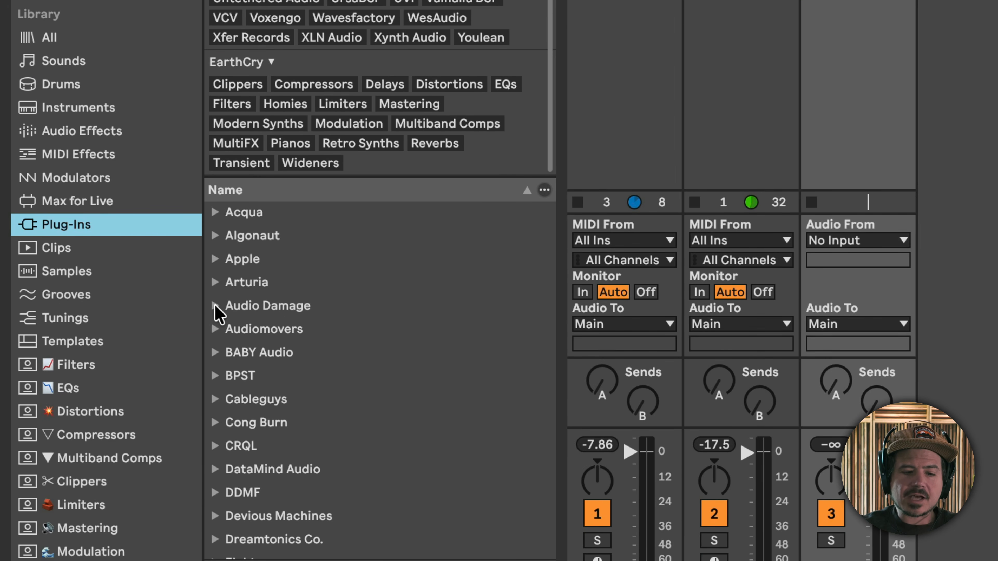
pyautogui.click(215, 309)
pyautogui.click(216, 313)
pyautogui.click(215, 351)
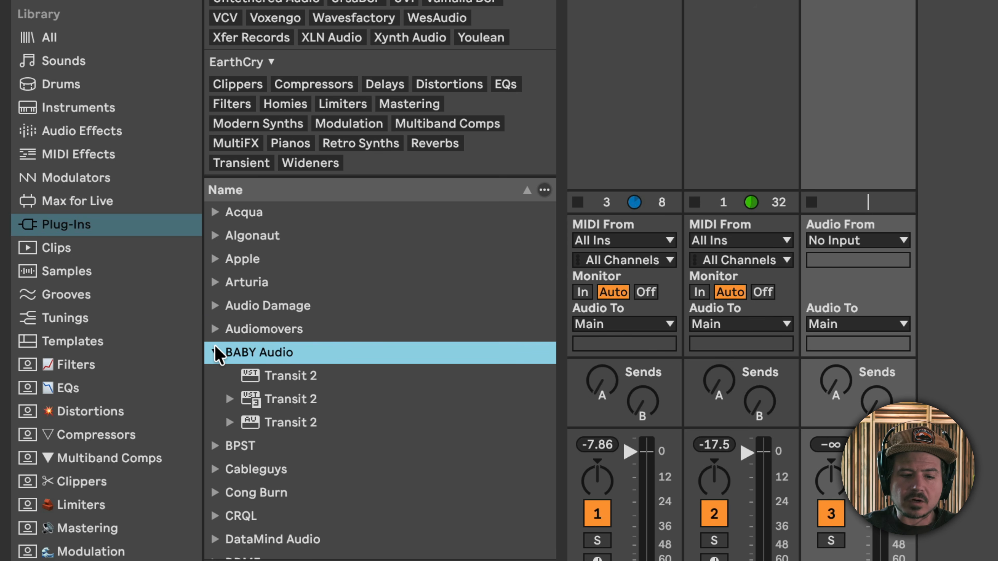
pyautogui.click(215, 352)
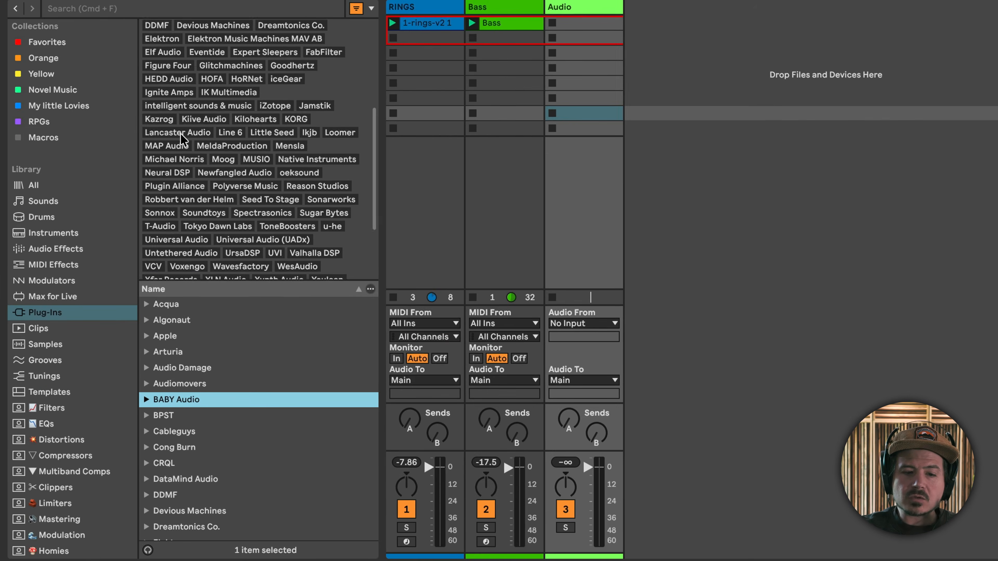
# Filter All by the creator Glitchmachines and save the results as a Library label named Glitchmachines.
pyautogui.scroll(10, 180, 133)
pyautogui.scroll(-2, 204, 177)
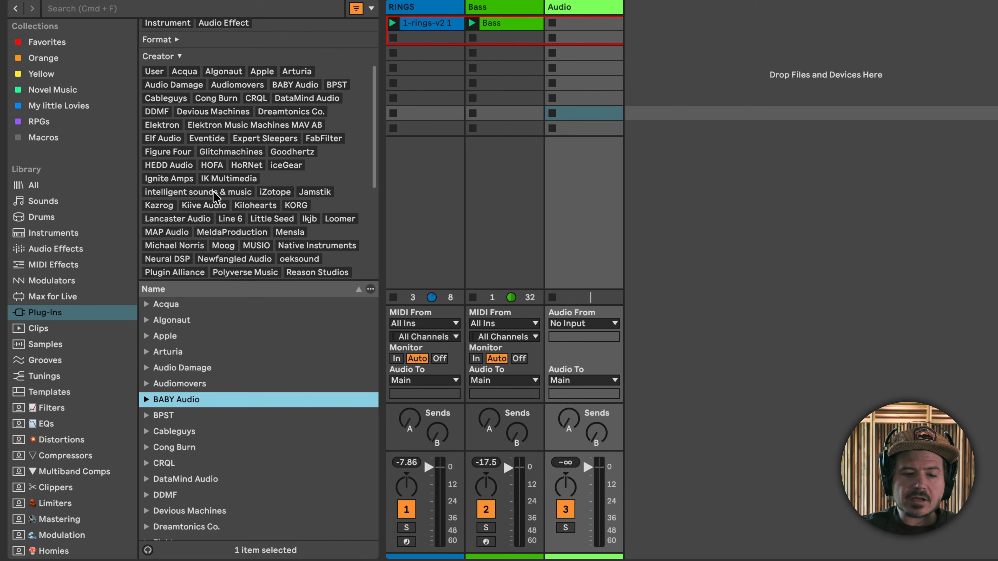
pyautogui.scroll(-1, 213, 191)
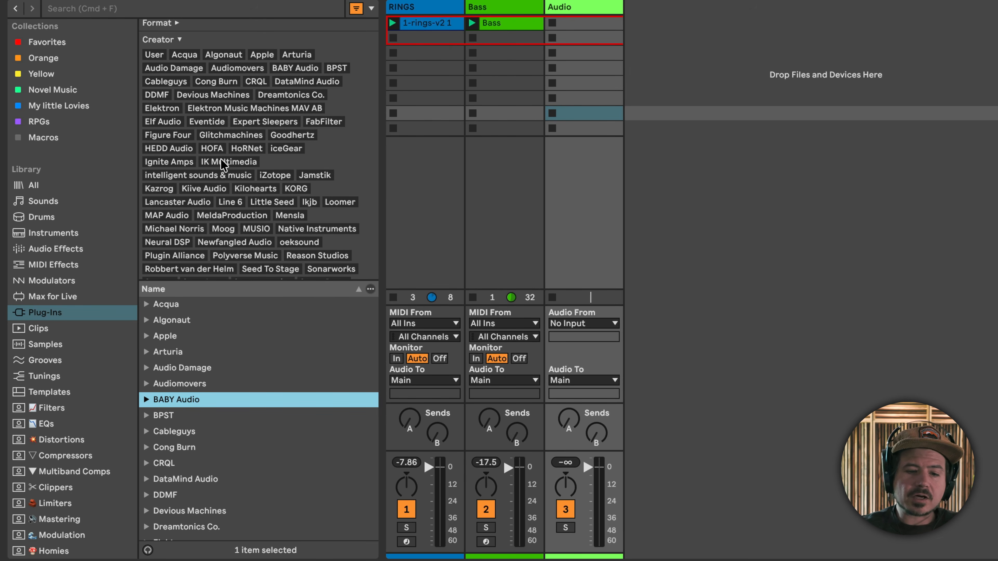
pyautogui.click(225, 137)
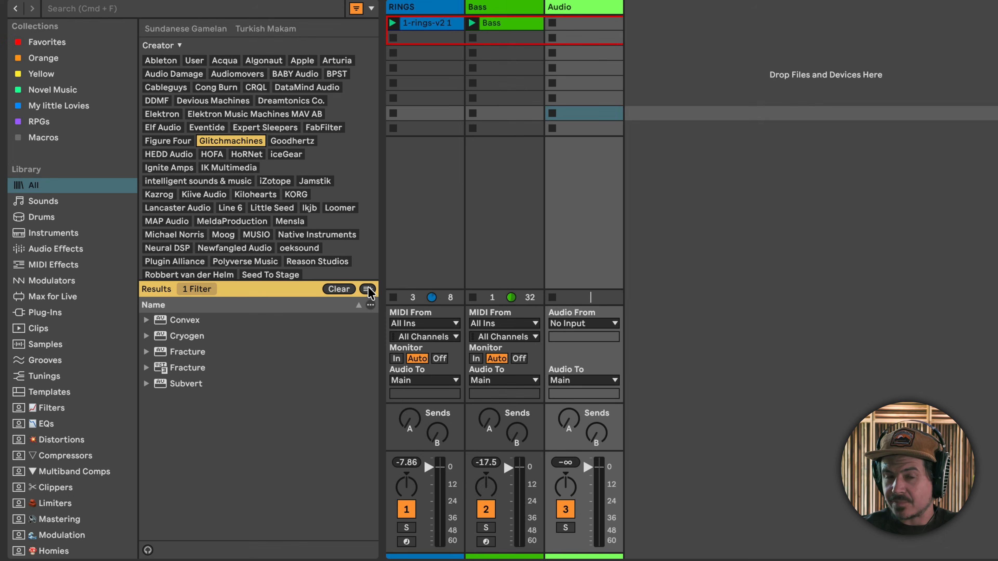
pyautogui.click(369, 293)
pyautogui.scroll(-5, 51, 464)
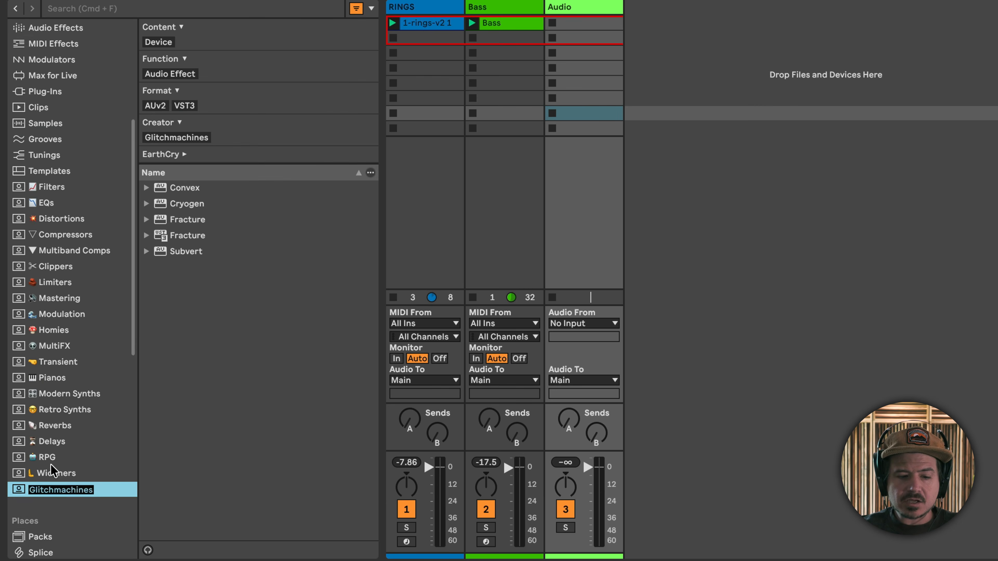
pyautogui.click(63, 466)
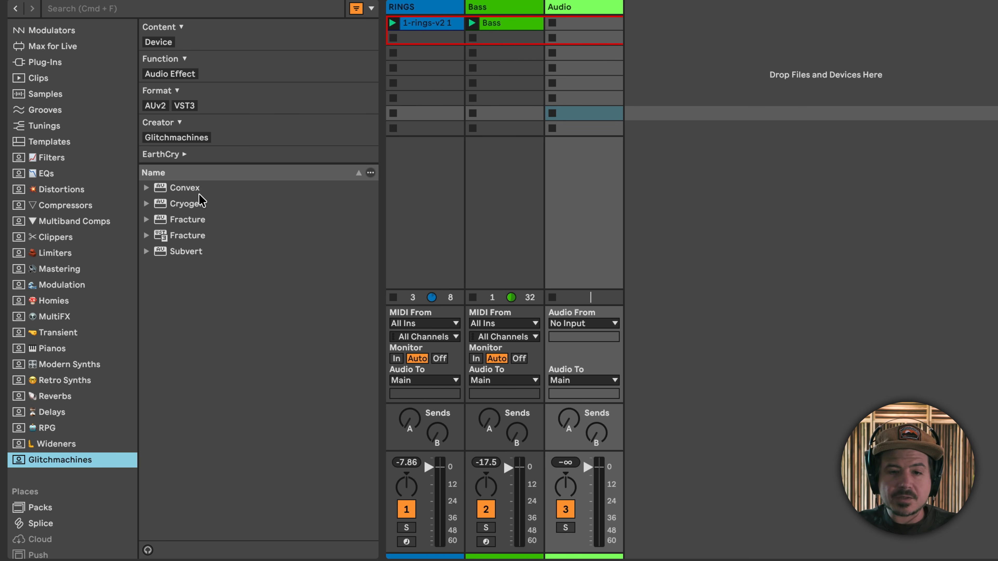
# Search All for "convex" and select the Convex plug-in.
pyautogui.press('super+f')
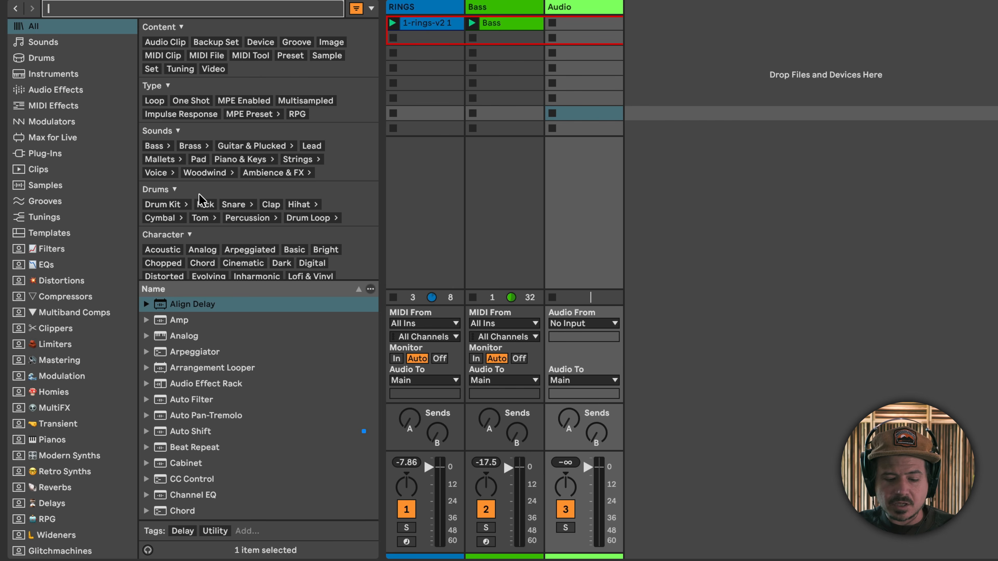
pyautogui.write('convex')
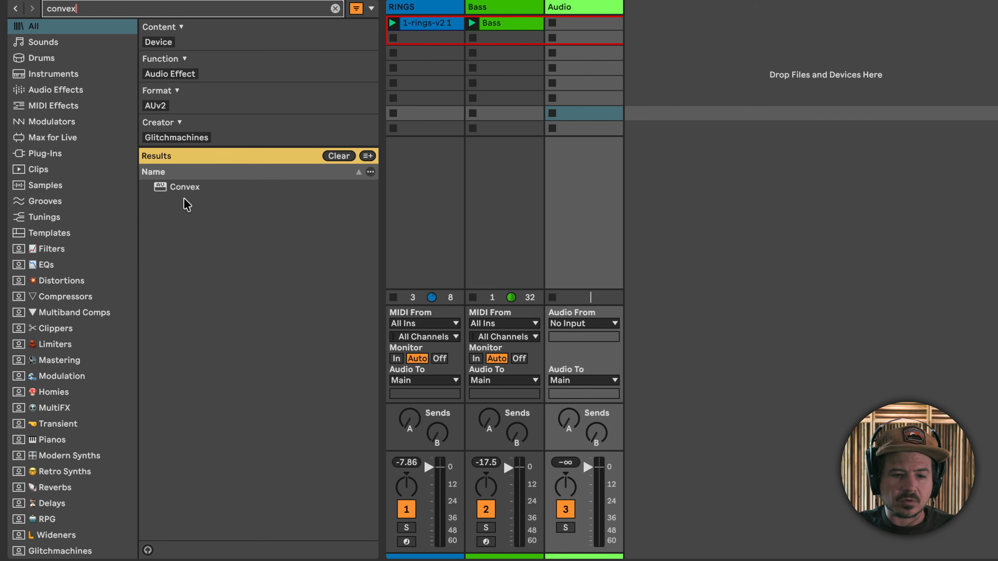
pyautogui.click(187, 187)
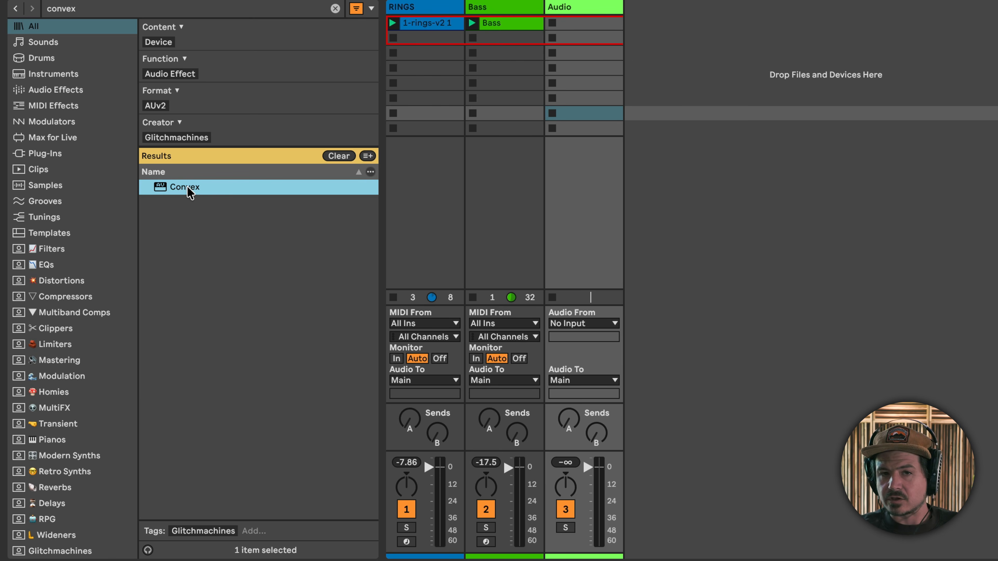
# Open the Glitchmachines label in the Library and clear the "convex" search.
pyautogui.scroll(-3, 44, 251)
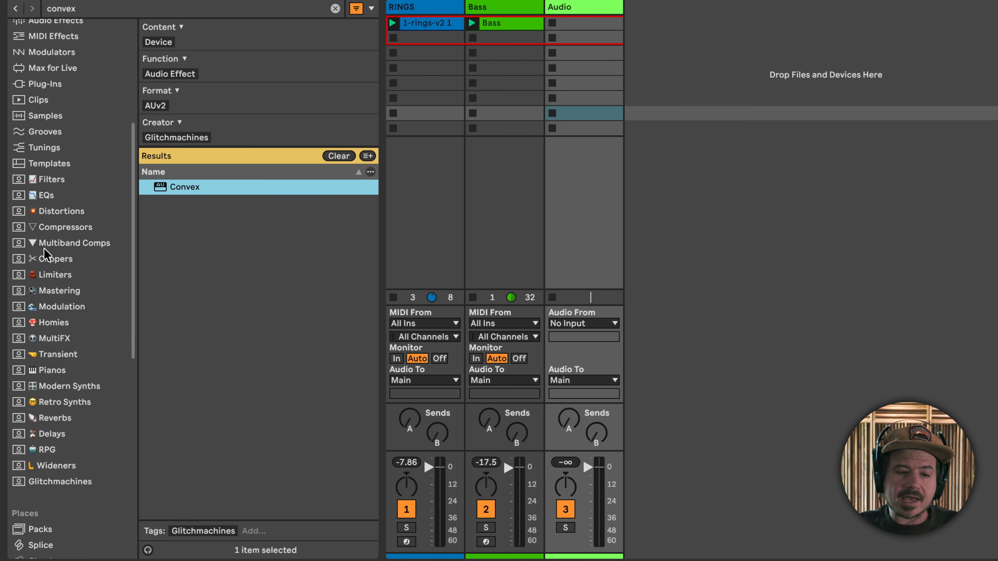
pyautogui.click(52, 483)
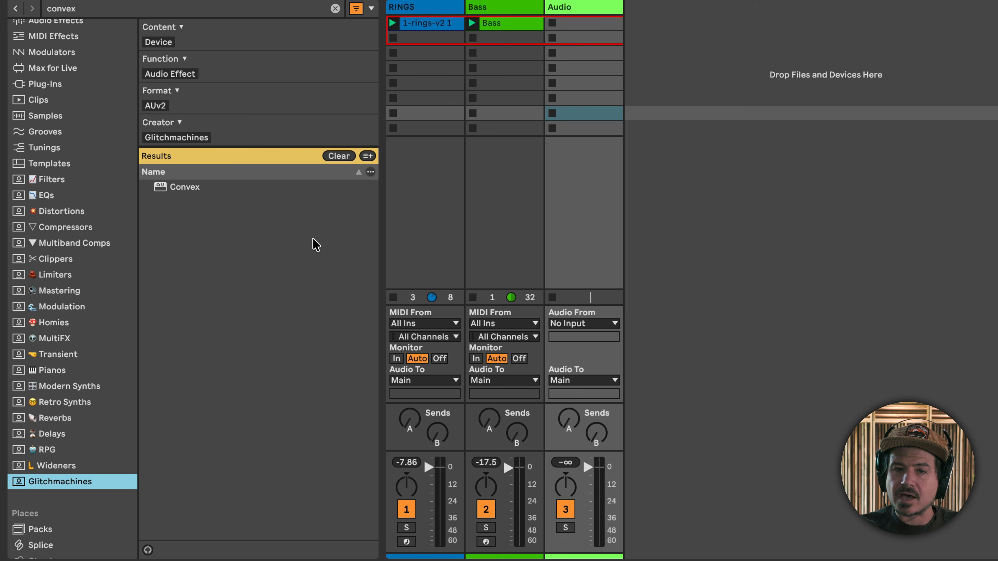
pyautogui.press('Escape')
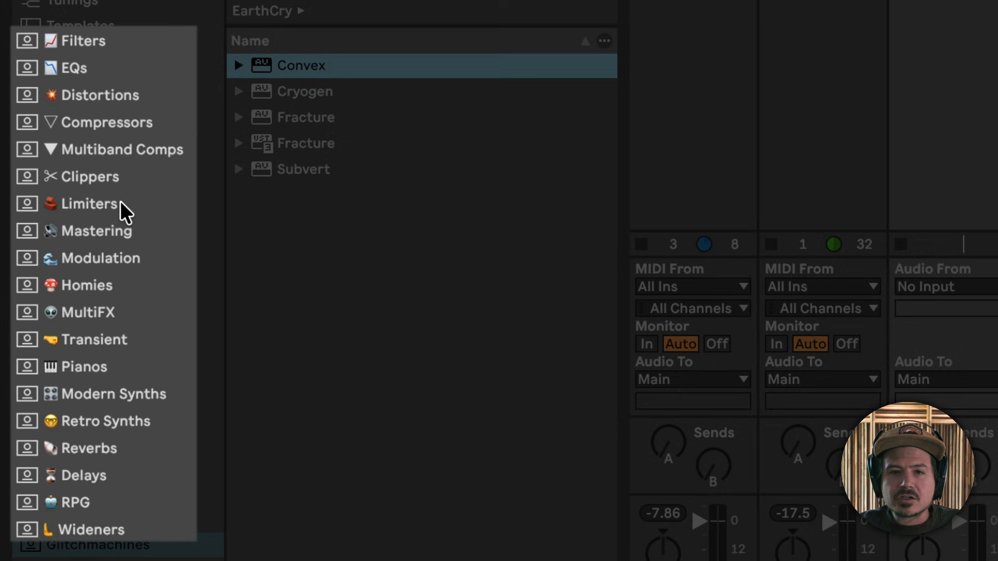
# Browse the contents of the custom Library labels EQs, Distortions, Compressors, Clippers, Modulation and Filters.
pyautogui.click(78, 66)
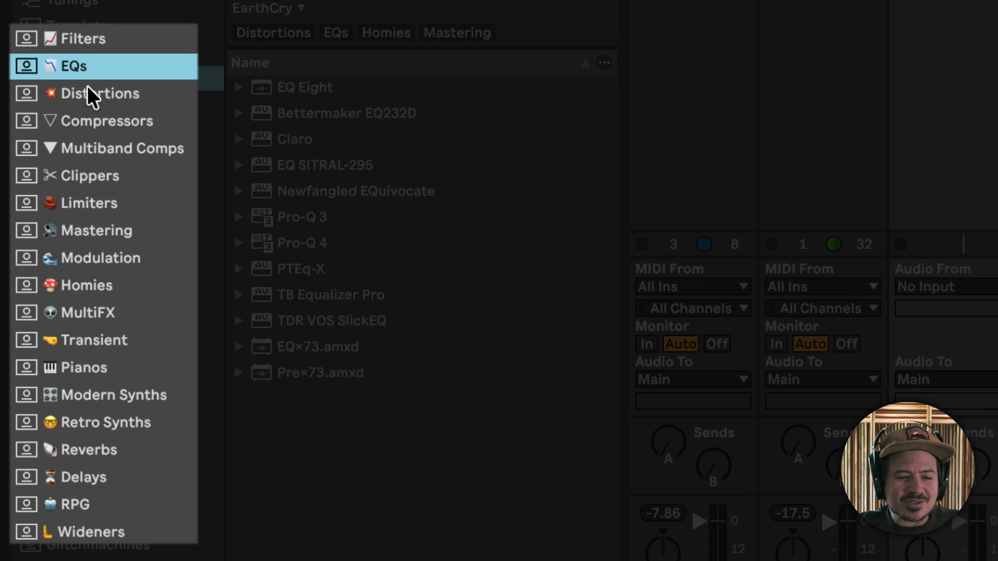
pyautogui.click(92, 93)
pyautogui.click(95, 121)
pyautogui.click(90, 176)
pyautogui.click(92, 259)
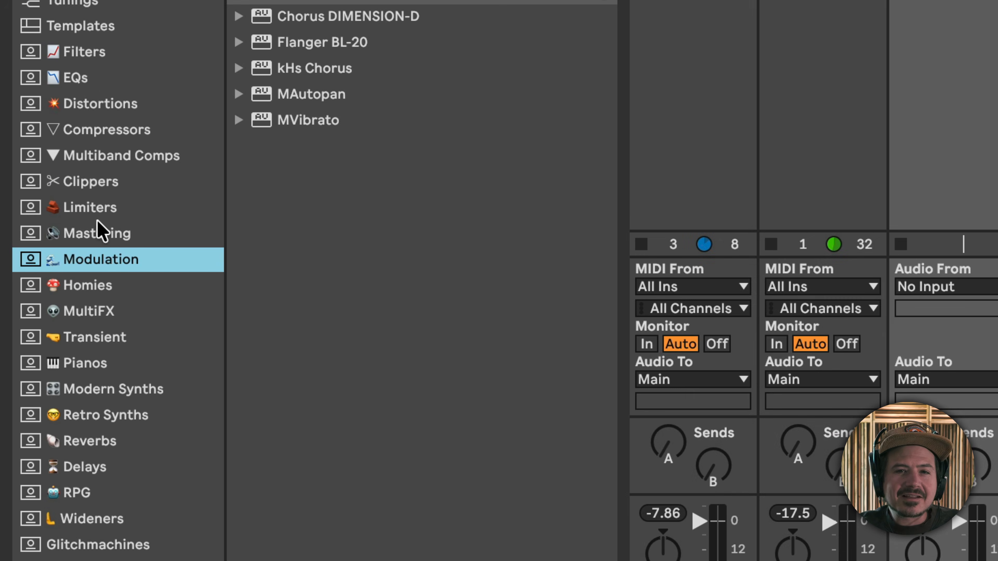
pyautogui.click(90, 60)
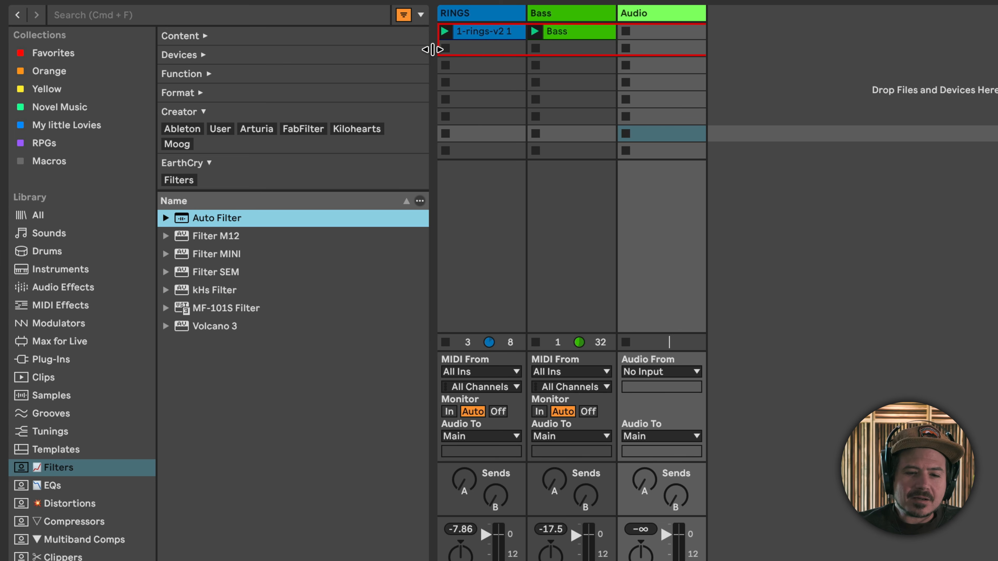
# Widen the browser and filter the Filters label by its EarthCry tag Filters.
pyautogui.moveTo(434, 51); pyautogui.dragTo(485, 51)
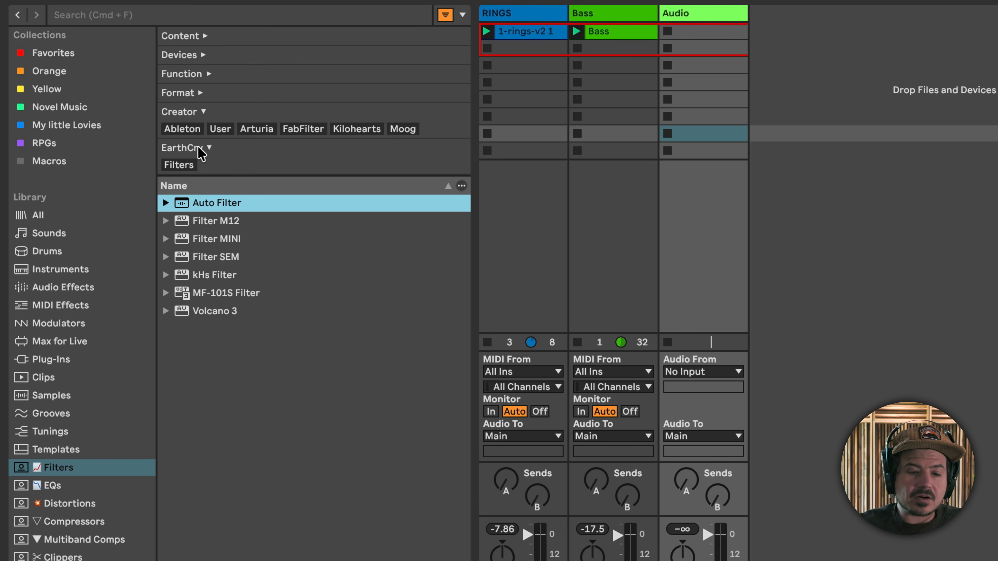
pyautogui.click(176, 165)
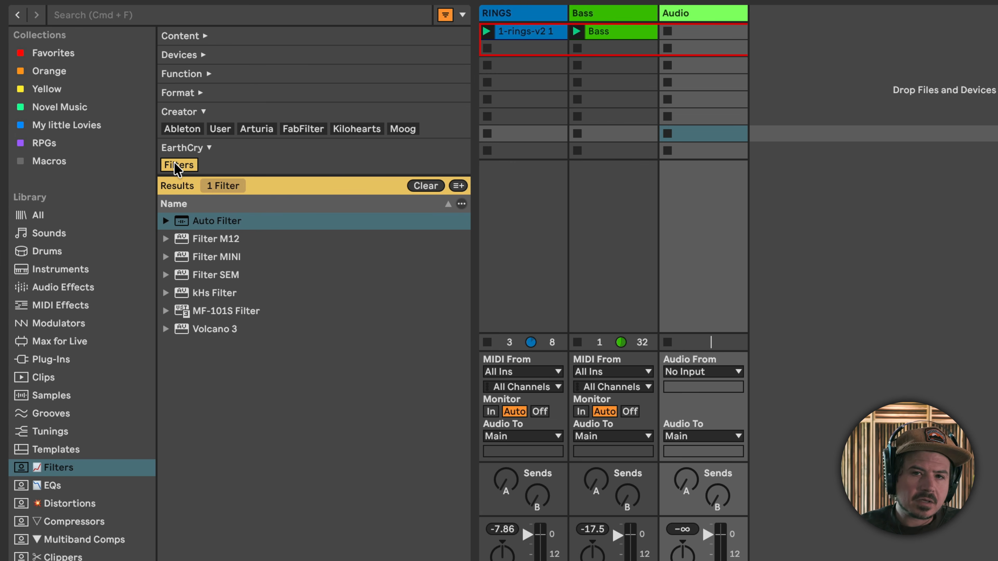
# Open the Tag Editor and add a tag named Granular to the EarthCry group.
pyautogui.click(462, 15)
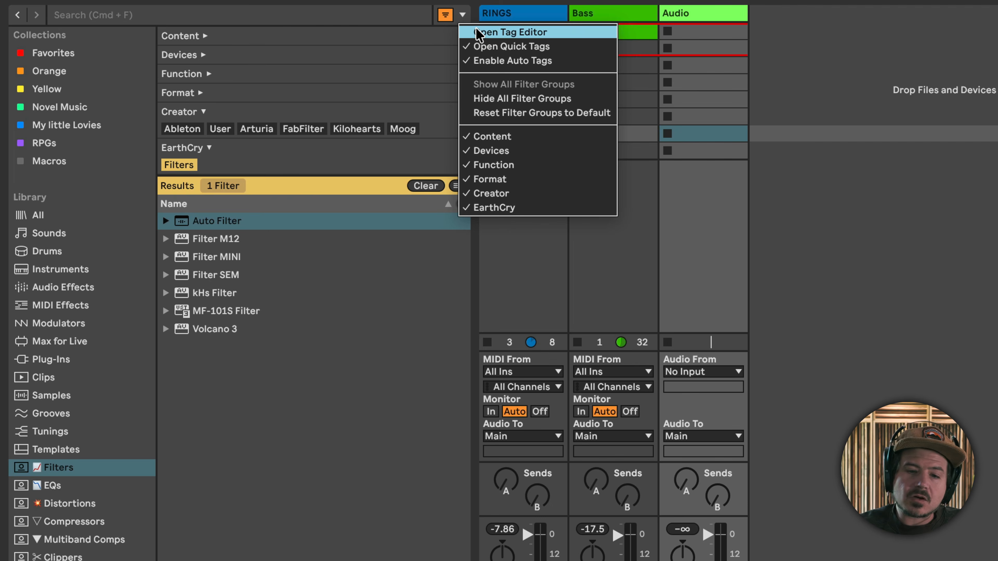
pyautogui.click(478, 32)
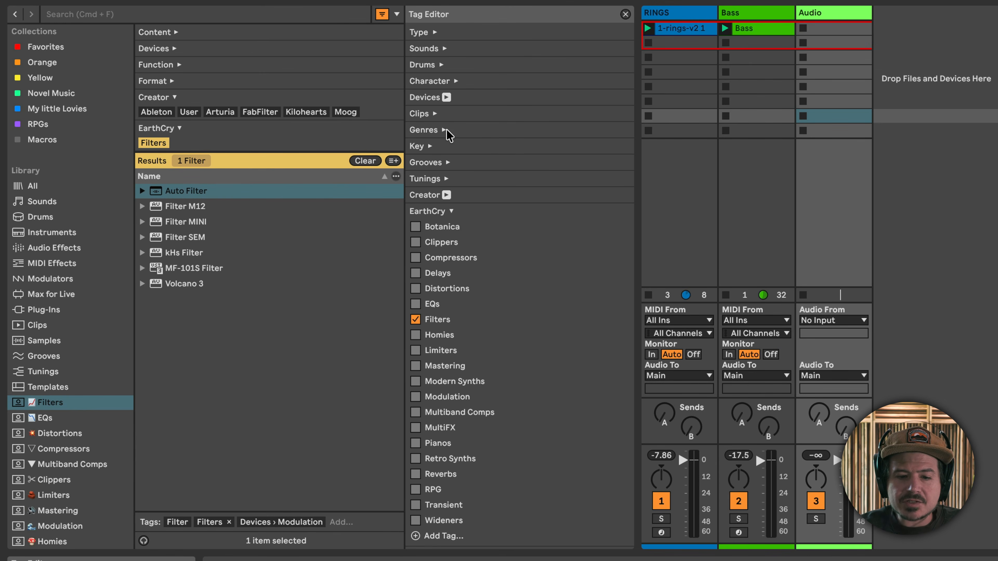
pyautogui.scroll(-2, 437, 221)
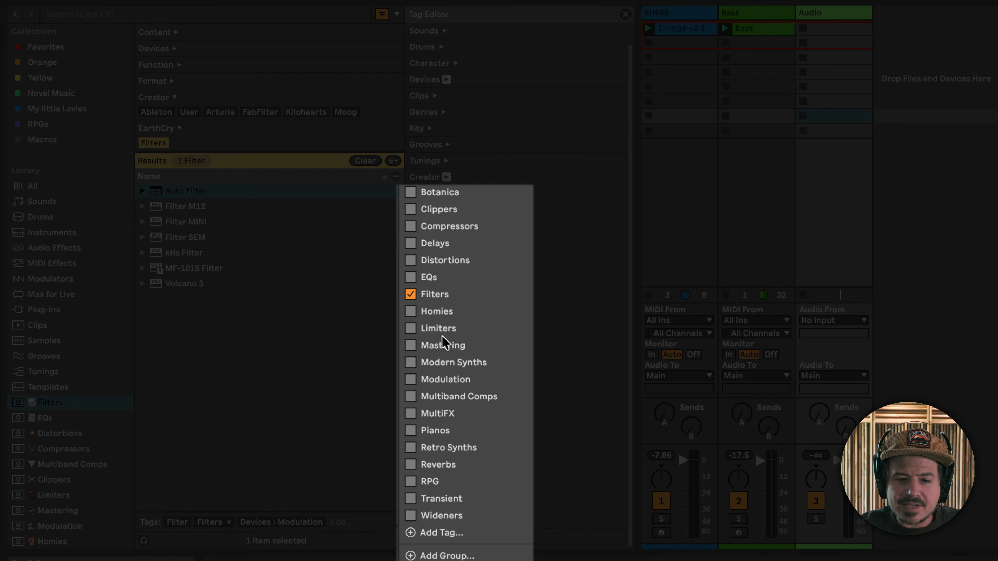
pyautogui.scroll(1, 443, 342)
pyautogui.scroll(-1, 443, 342)
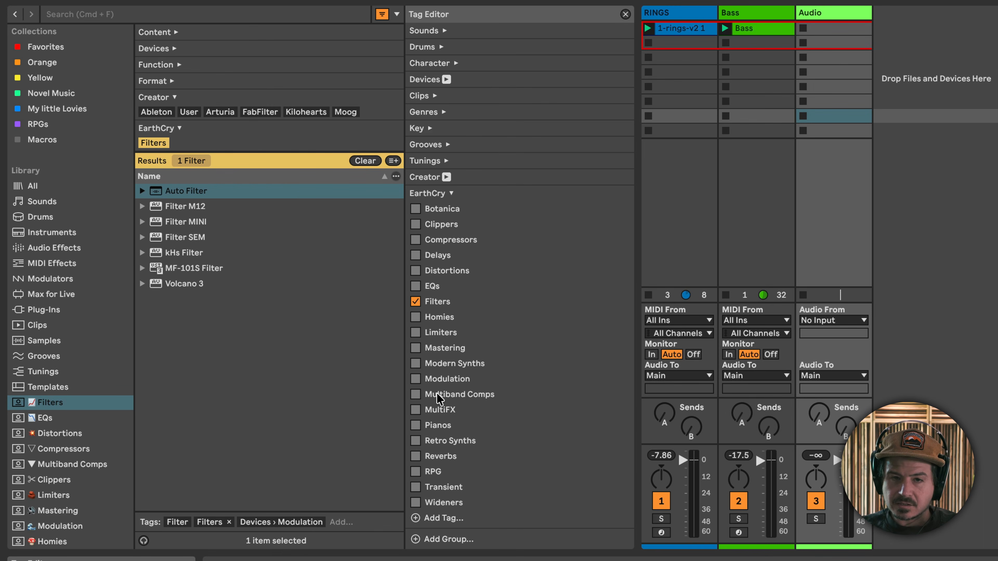
pyautogui.click(439, 520)
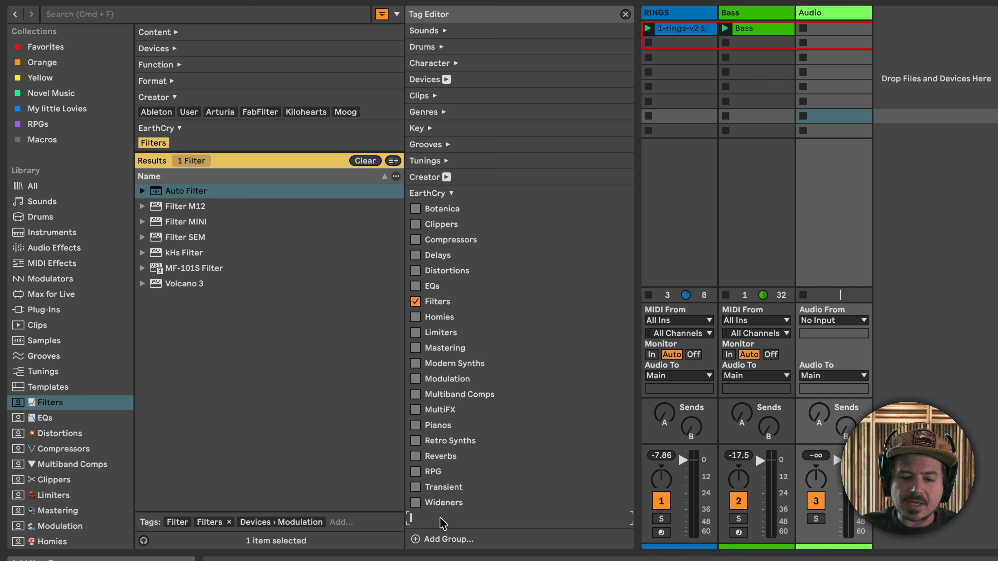
pyautogui.write('Gr')
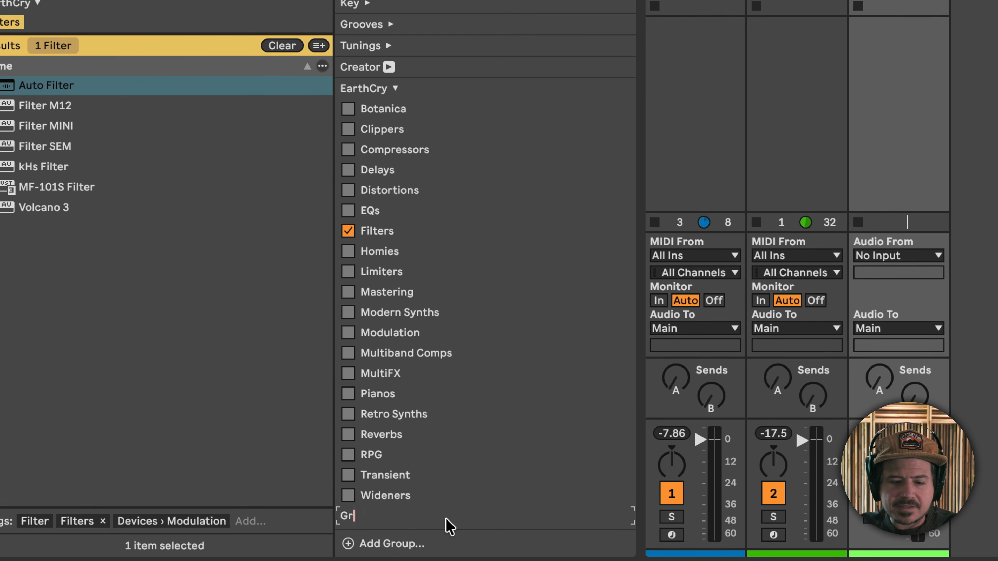
pyautogui.write('anular')
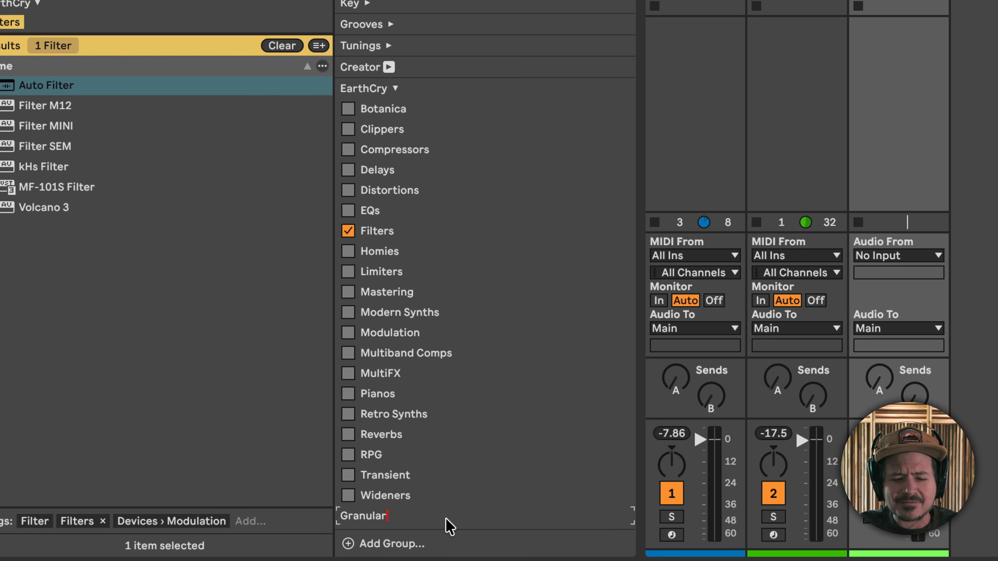
pyautogui.press('Return')
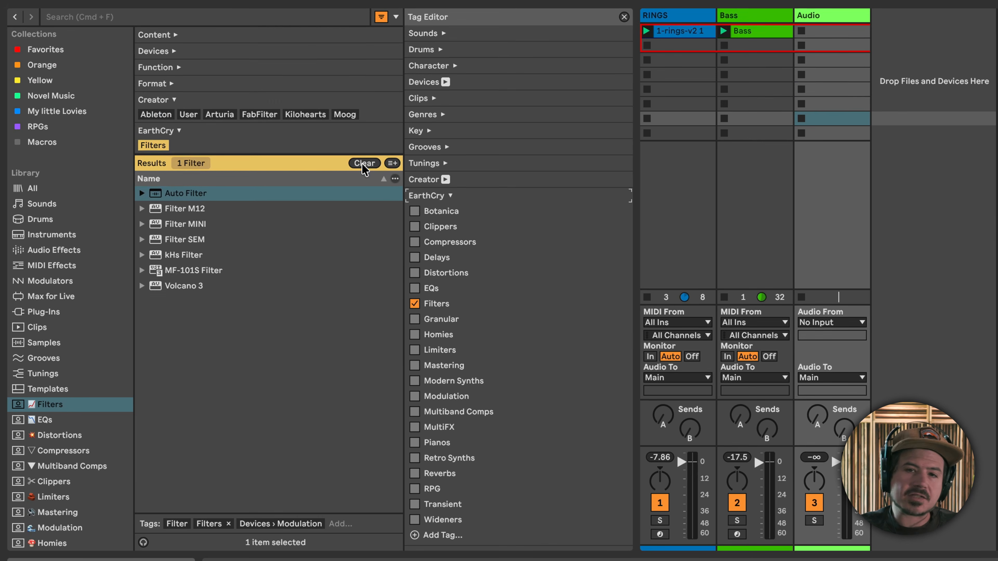
# Clear the Filters tag filter, search for "graindad" and assign the Granular tag to the VST3 version of Graindad.
pyautogui.click(282, 45)
pyautogui.click(67, 17)
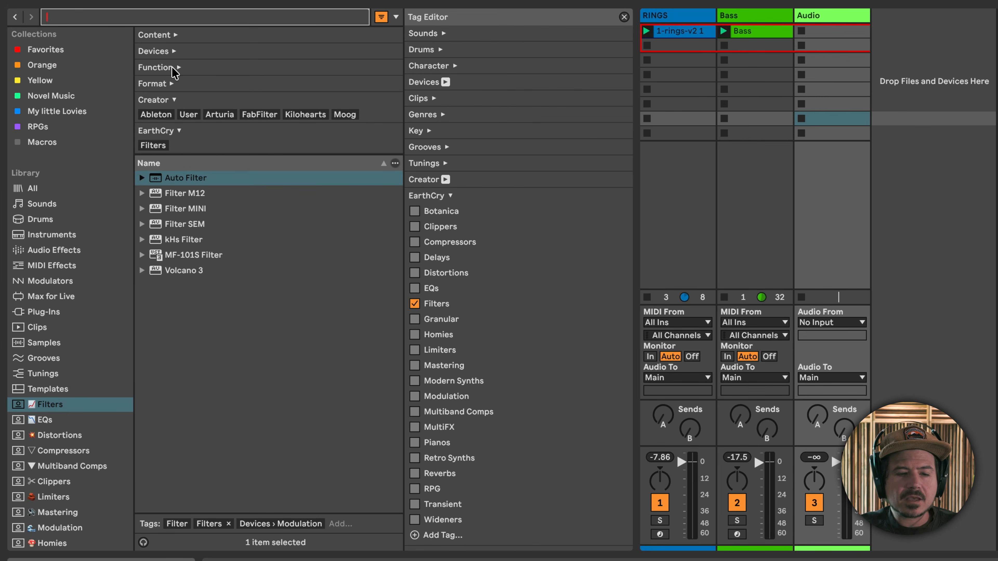
pyautogui.write('graindad')
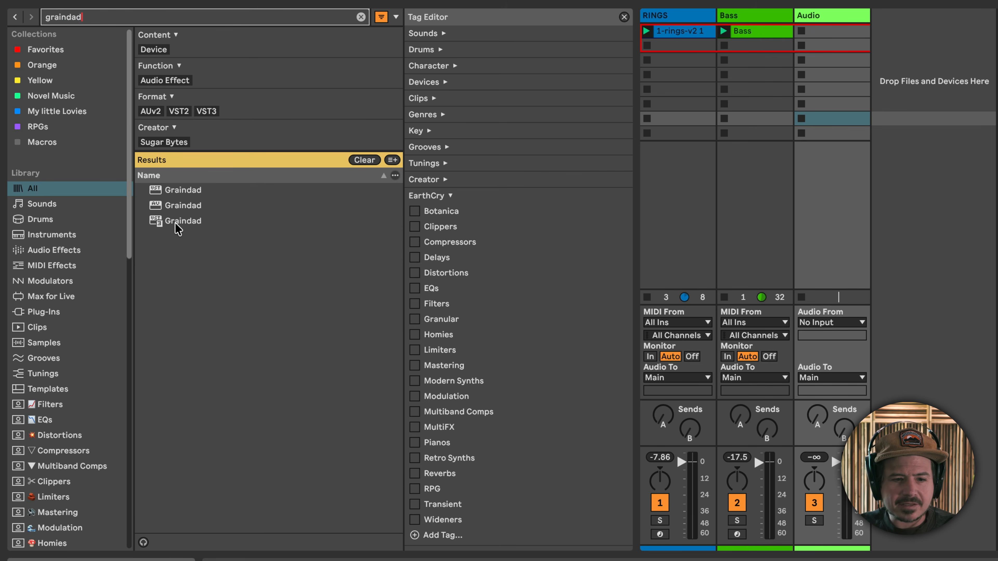
pyautogui.click(177, 221)
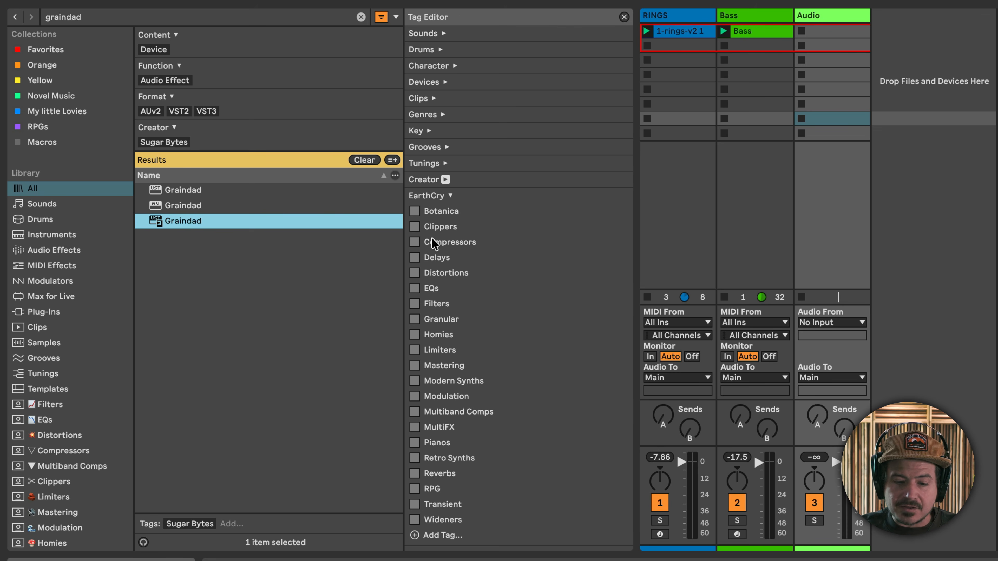
pyautogui.click(414, 319)
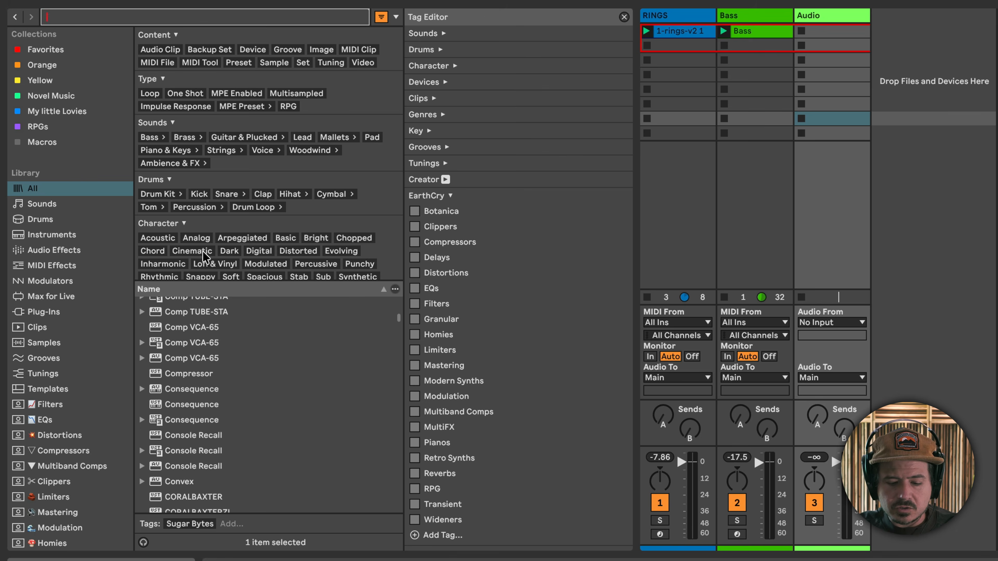
# Search All for "granul" and assign the Granular tag to Granulator III.
pyautogui.write('granul')
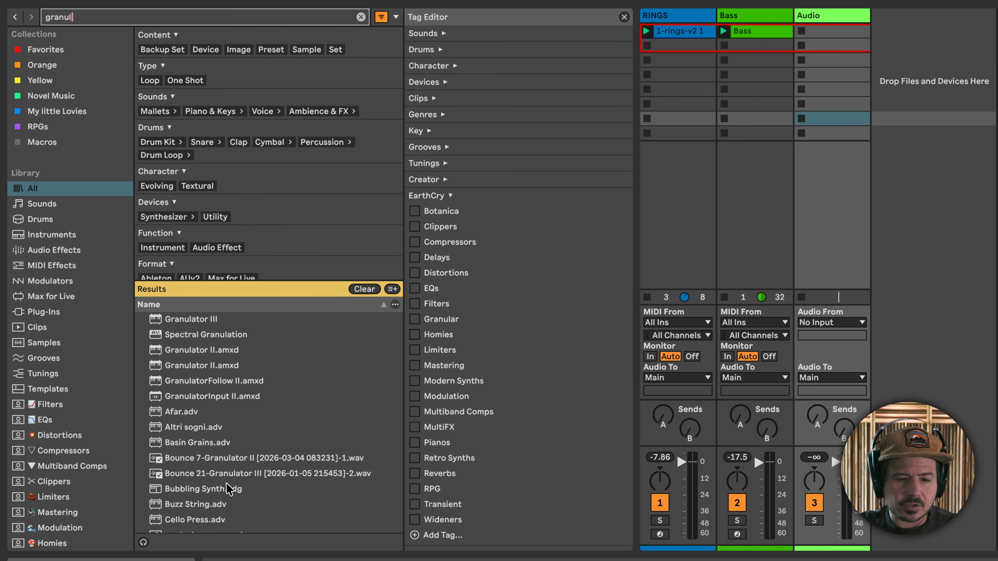
pyautogui.click(204, 323)
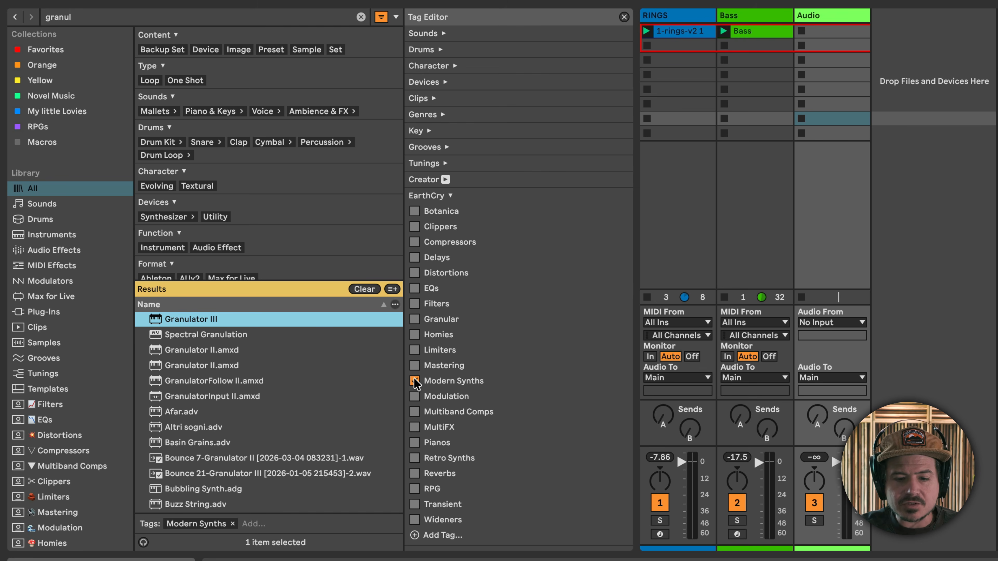
pyautogui.click(415, 319)
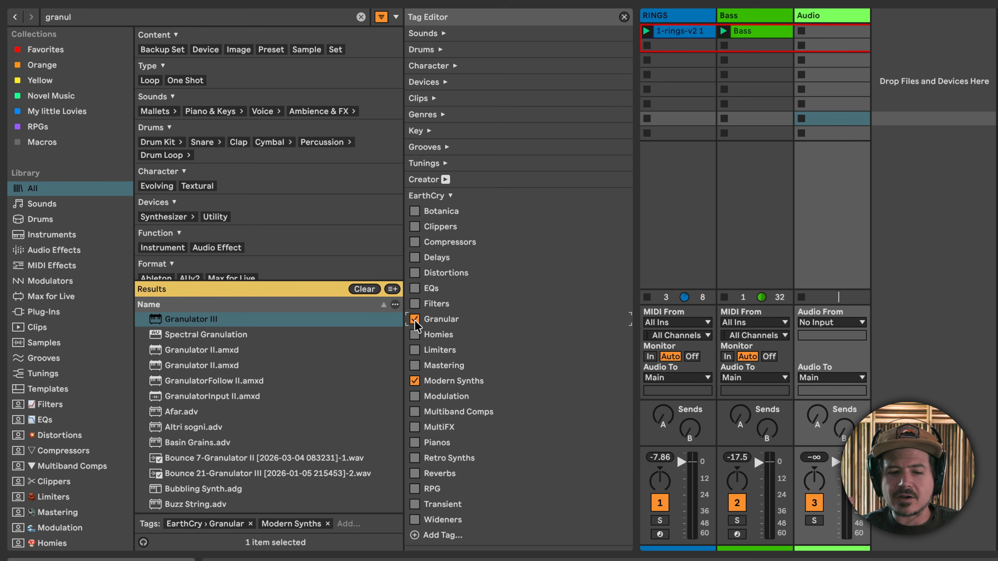
# Clear the search, expand the EarthCry filter group and filter All by the Granular tag.
pyautogui.click(364, 289)
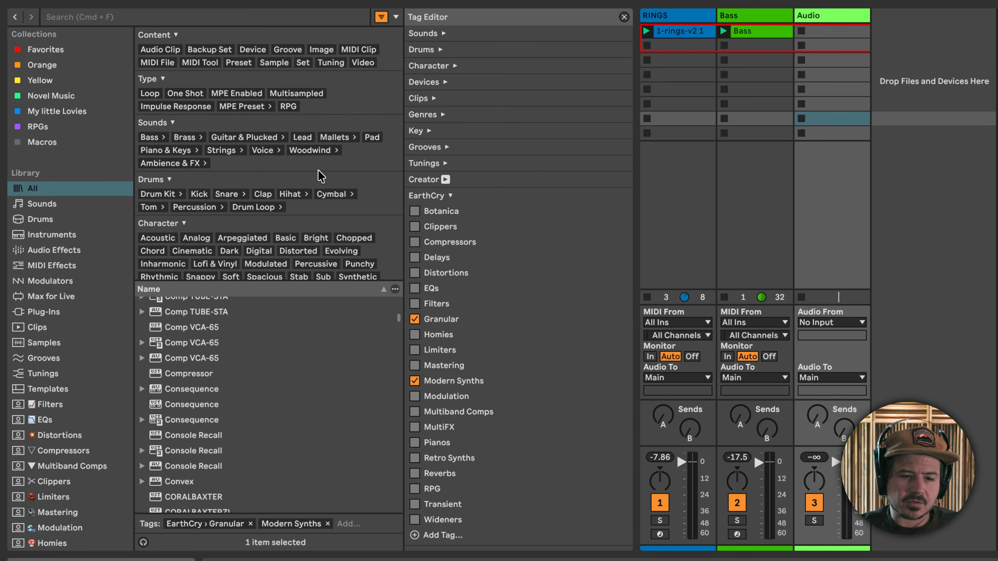
pyautogui.scroll(-5, 321, 174)
pyautogui.click(179, 271)
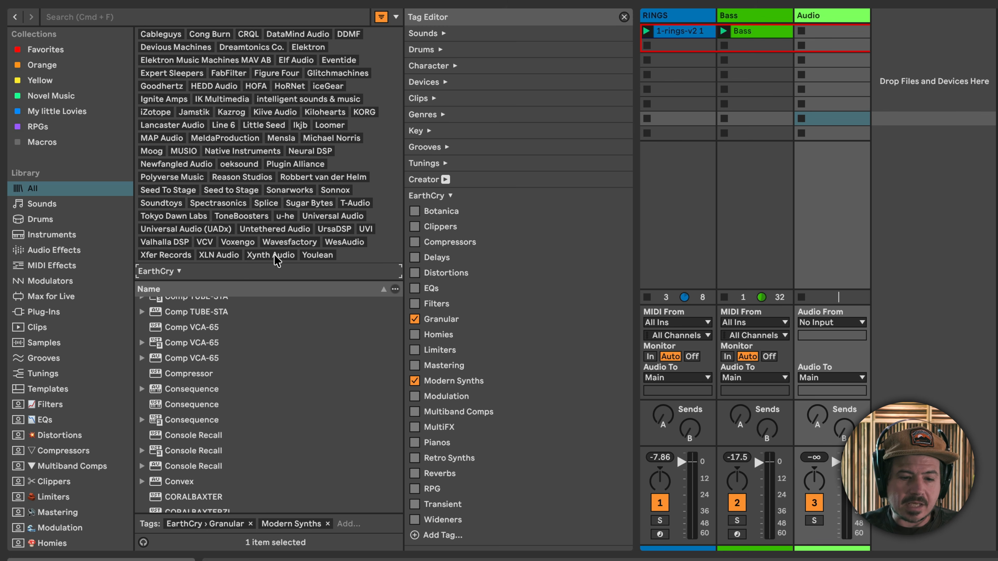
pyautogui.scroll(10, 232, 157)
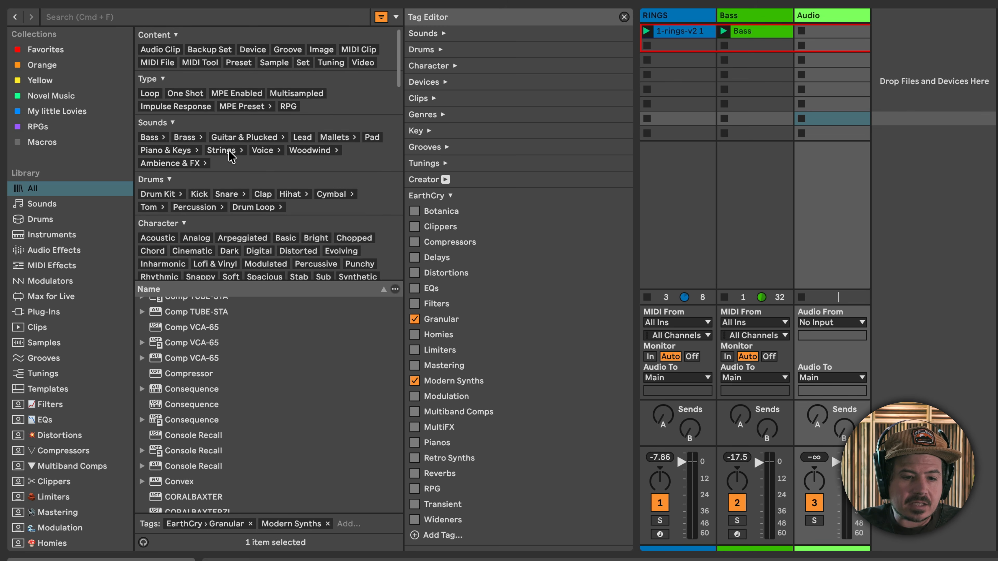
pyautogui.scroll(-10, 232, 157)
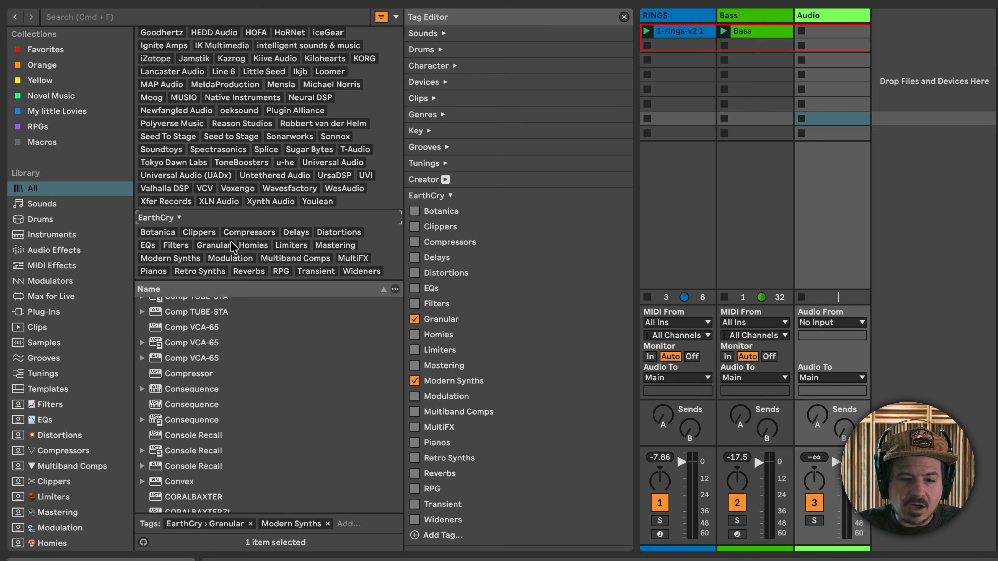
pyautogui.click(219, 245)
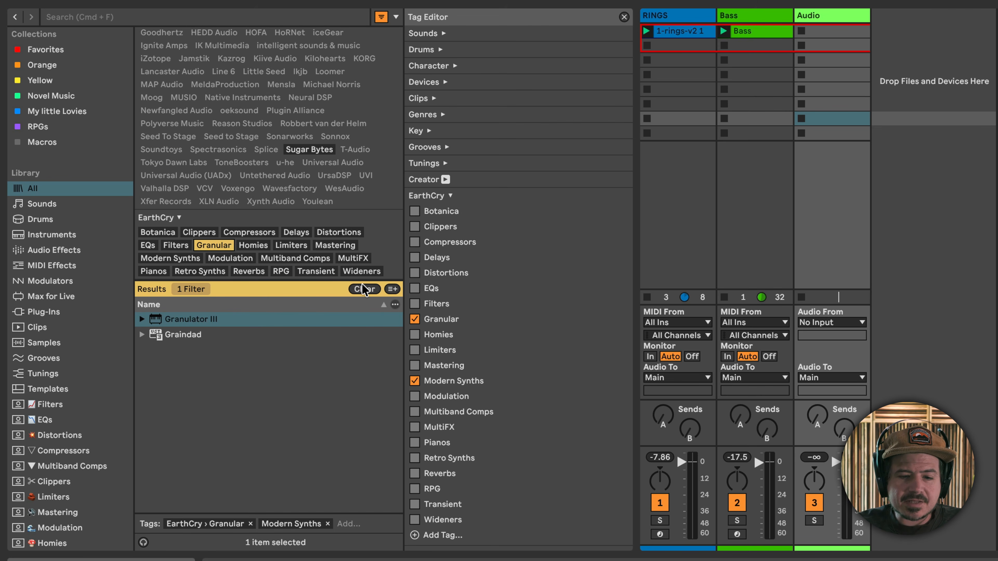
# Save the filtered results as a Library label named Granular.
pyautogui.click(392, 289)
pyautogui.scroll(-10, 74, 517)
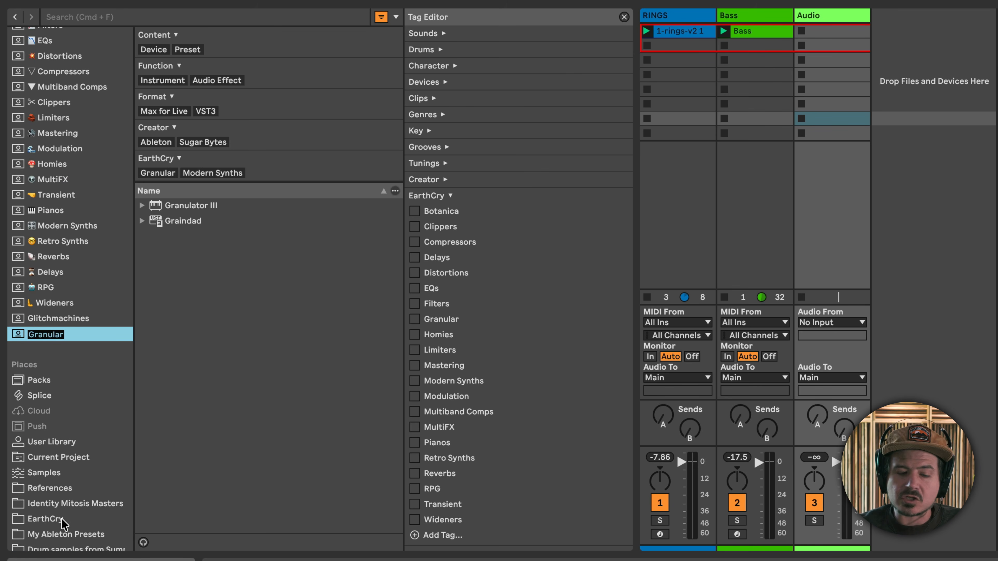
pyautogui.press('Return')
# Change the icon of the Granular label to the trumpet.
pyautogui.scroll(4, 35, 187)
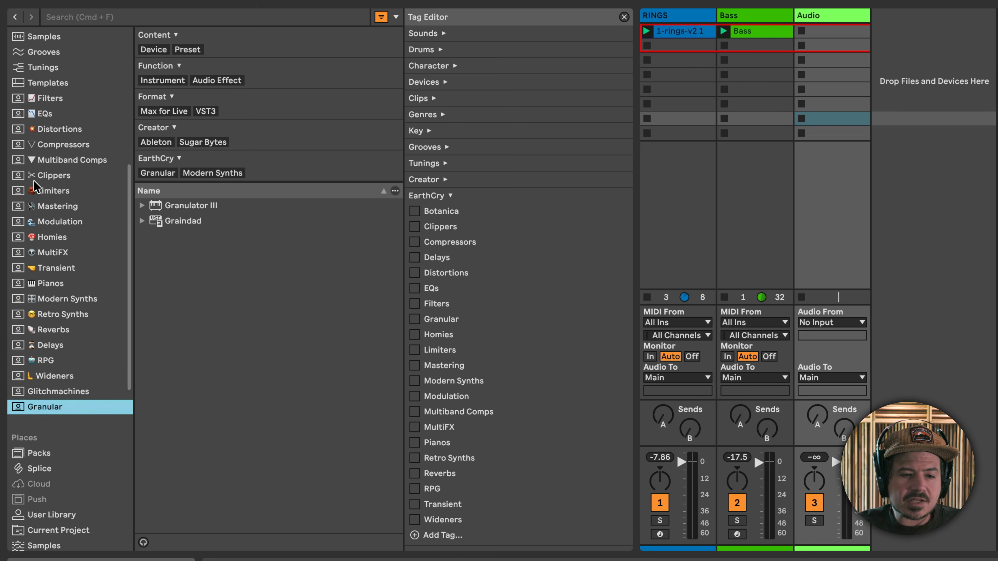
pyautogui.scroll(-3, 21, 338)
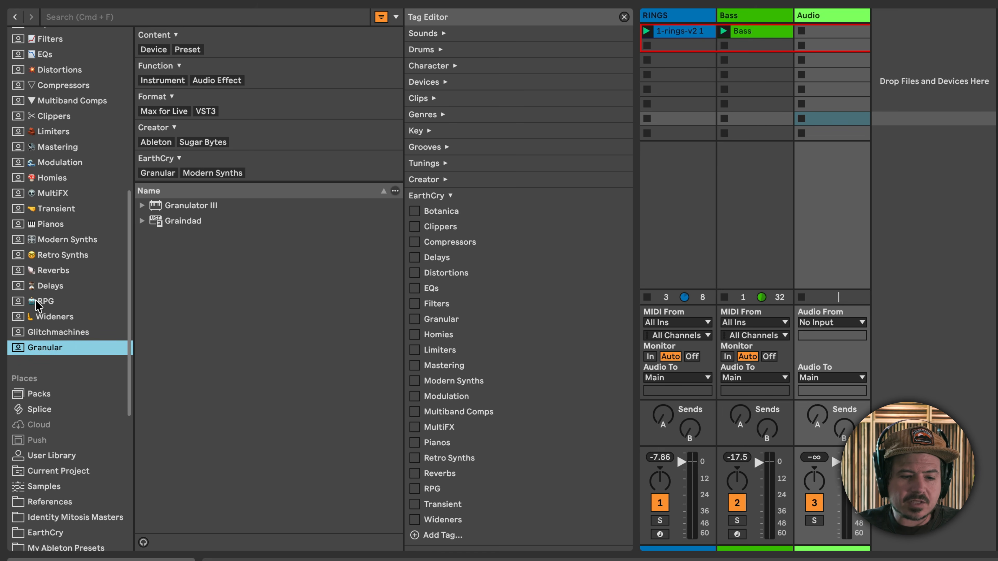
pyautogui.rightClick(20, 349)
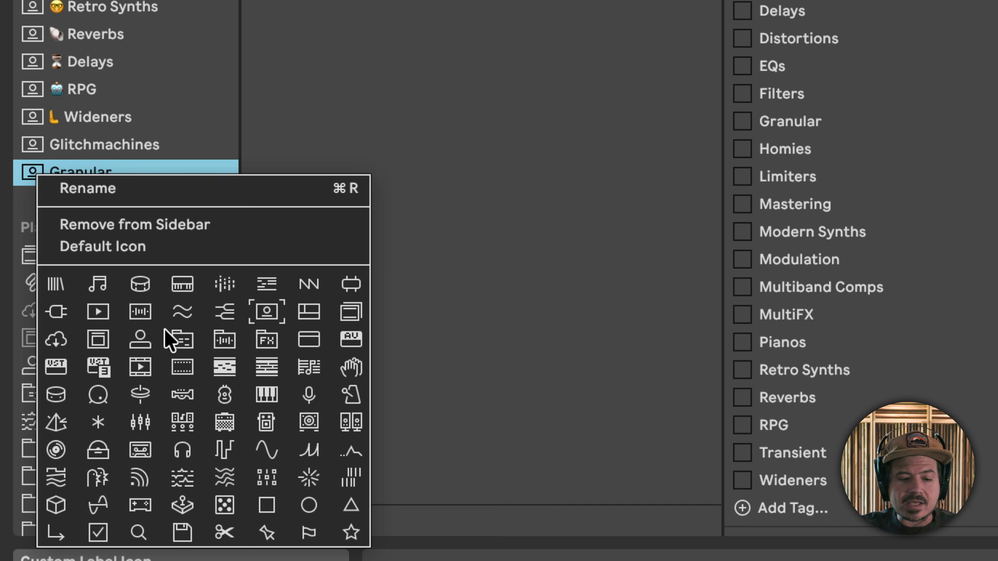
pyautogui.click(185, 394)
pyautogui.scroll(-4, 173, 319)
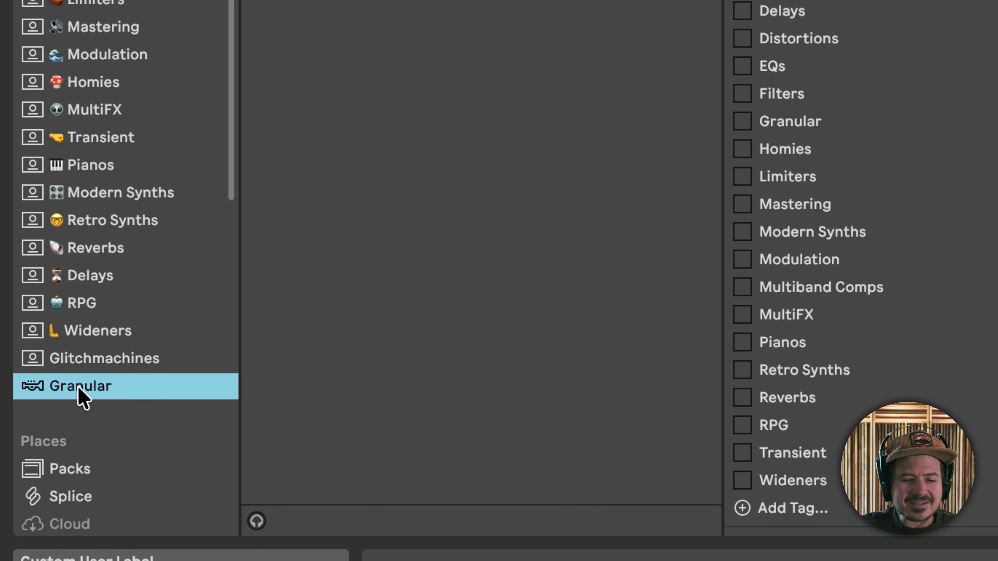
# Rename the Granular label by adding the sheaf-of-grain emoji 🌾, found by searching for "grain", in front of its name.
pyautogui.rightClick(75, 394)
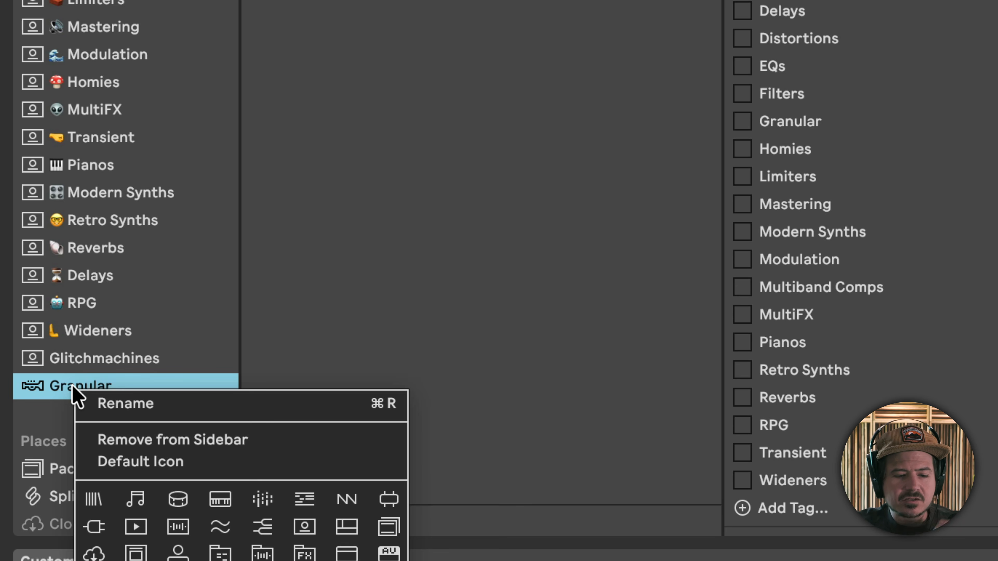
pyautogui.click(107, 405)
pyautogui.press('Left')
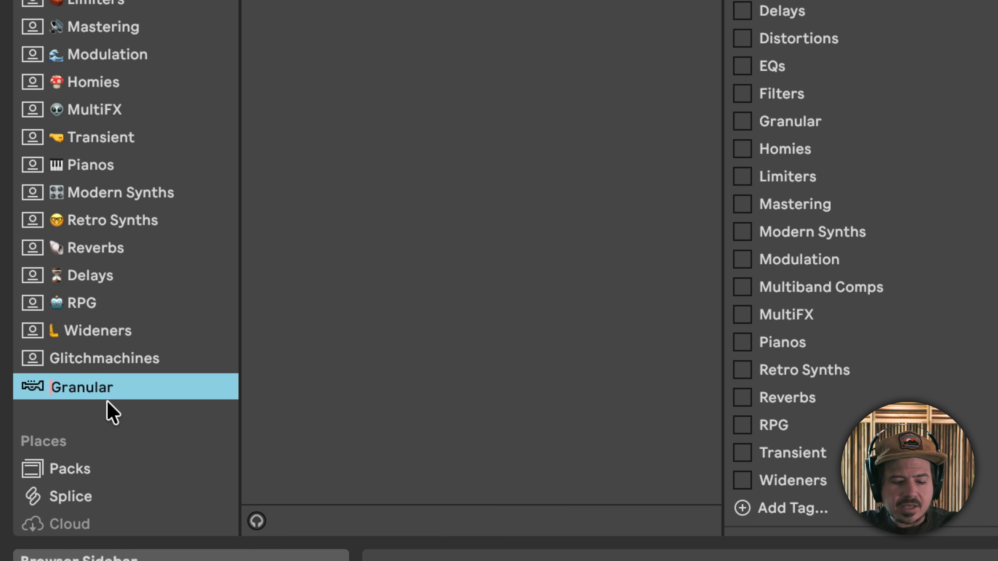
pyautogui.press('ctrl+super+space')
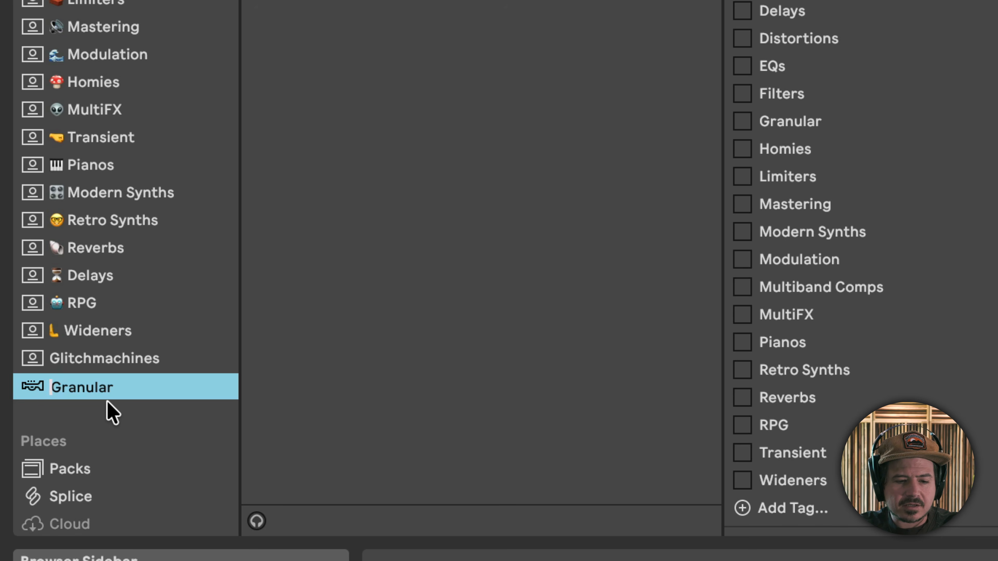
pyautogui.press('ctrl+super+space')
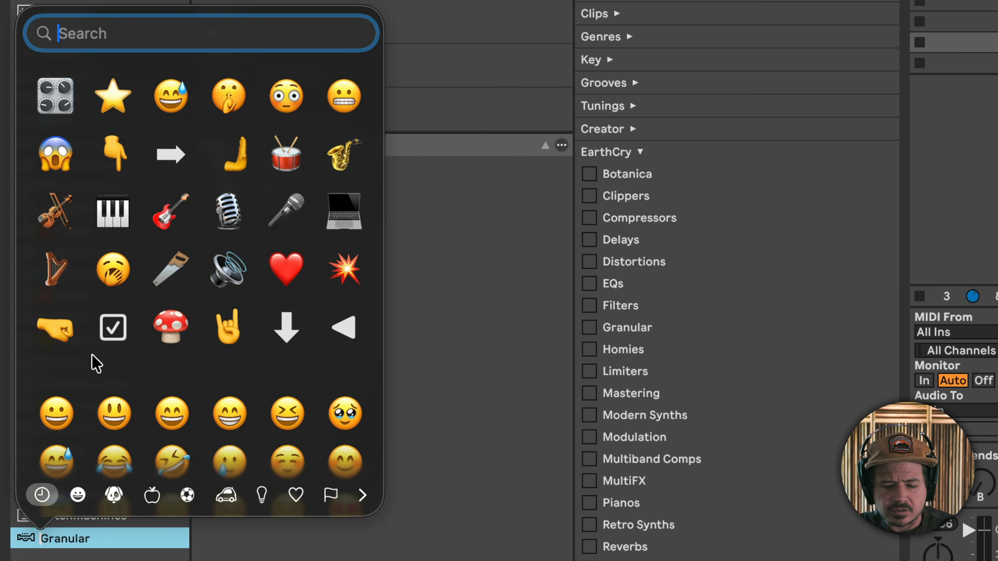
pyautogui.write('grain')
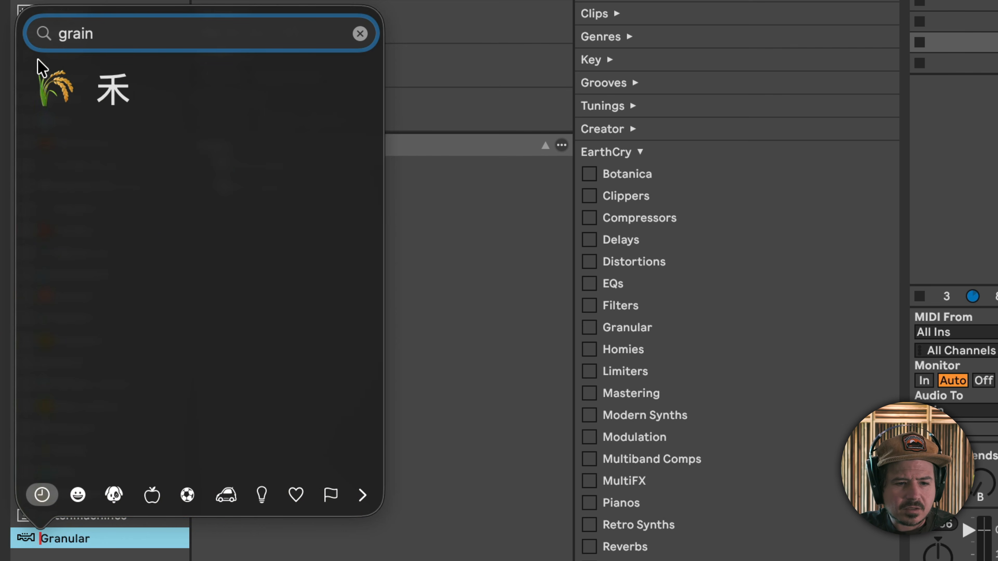
pyautogui.click(49, 92)
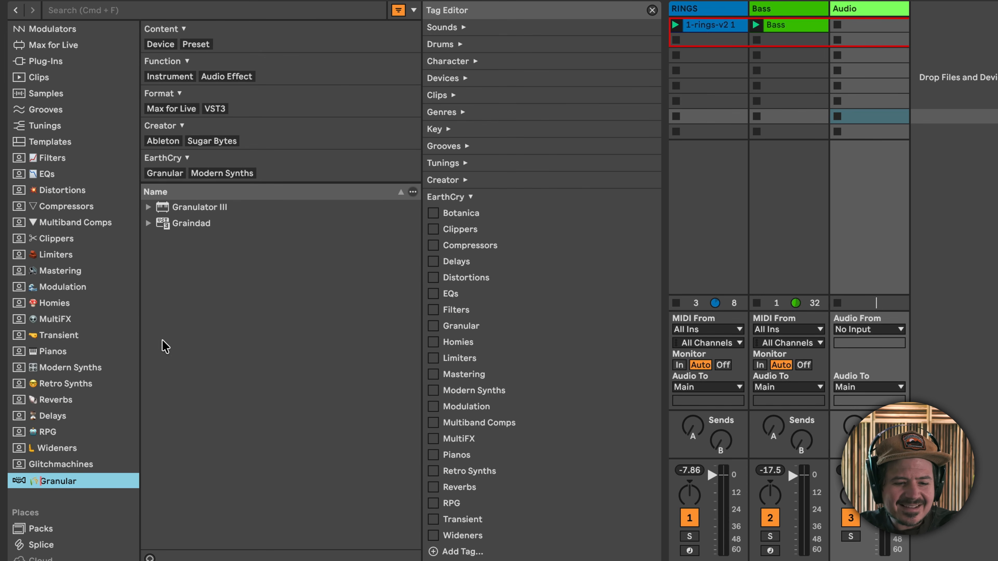
# Examine the devices gathered under the RPG, Granular, Filters, Clippers and Homies labels in the Library.
pyautogui.scroll(3, 103, 432)
pyautogui.click(70, 511)
pyautogui.scroll(-3, 71, 507)
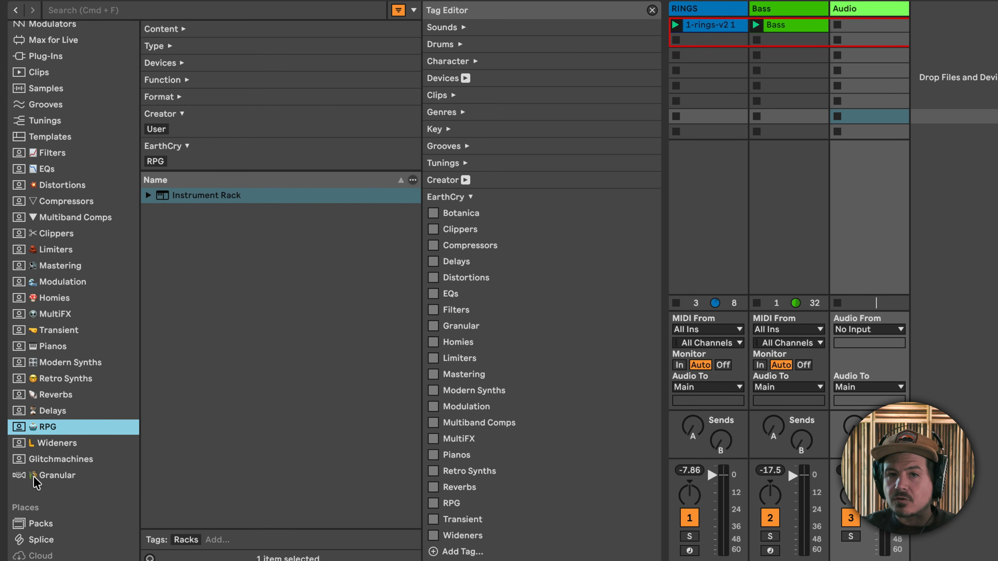
pyautogui.click(36, 477)
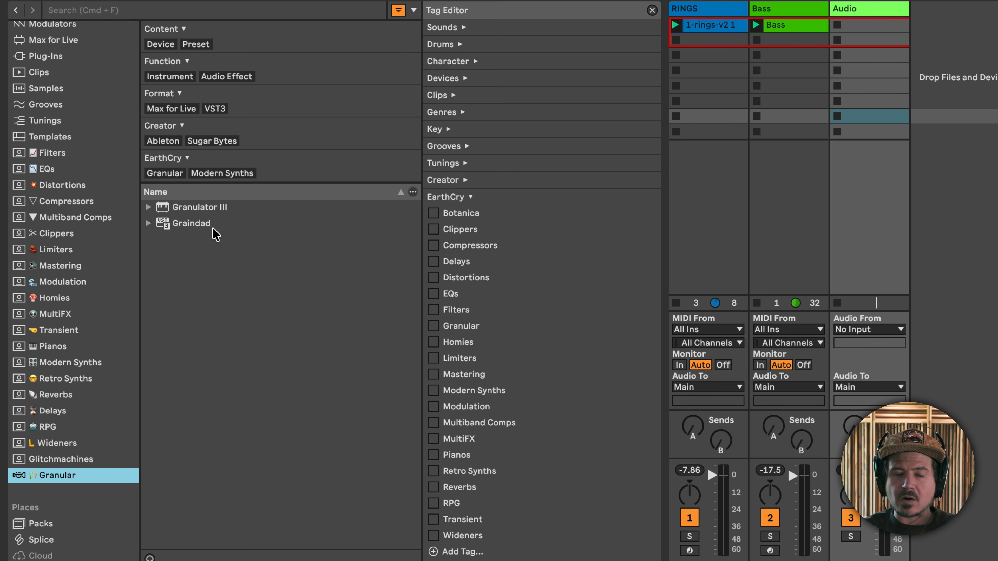
pyautogui.click(62, 153)
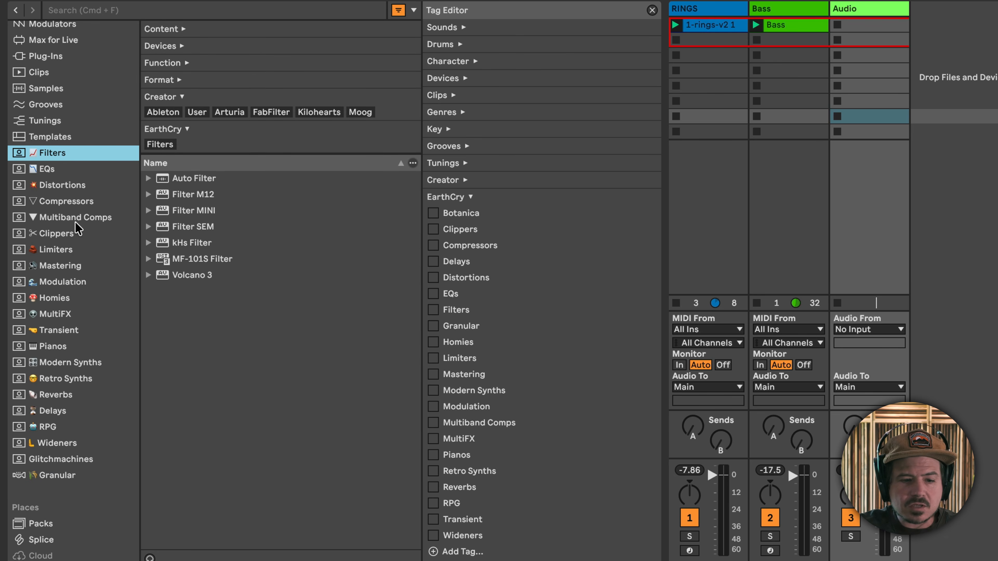
pyautogui.click(68, 235)
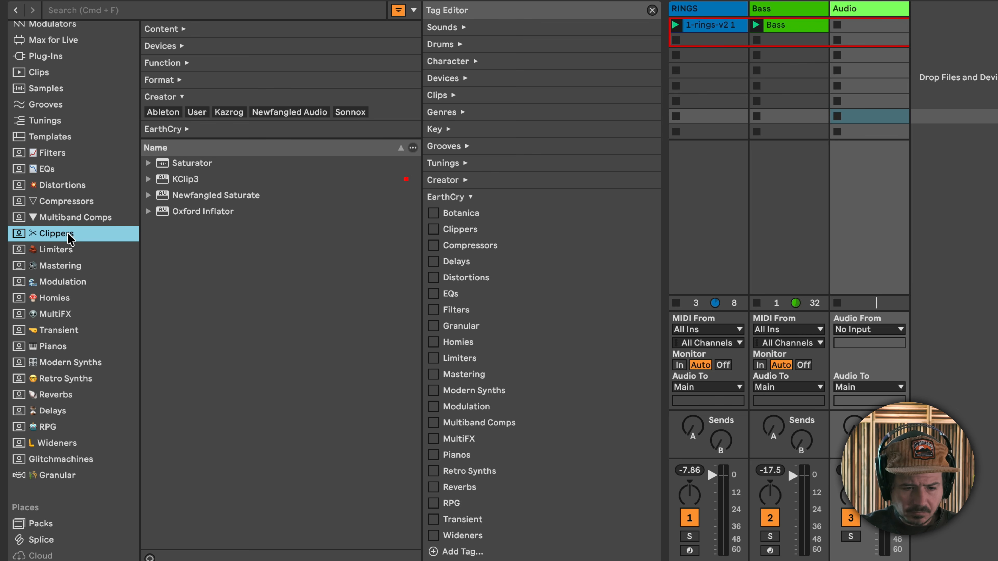
pyautogui.click(147, 165)
pyautogui.click(149, 164)
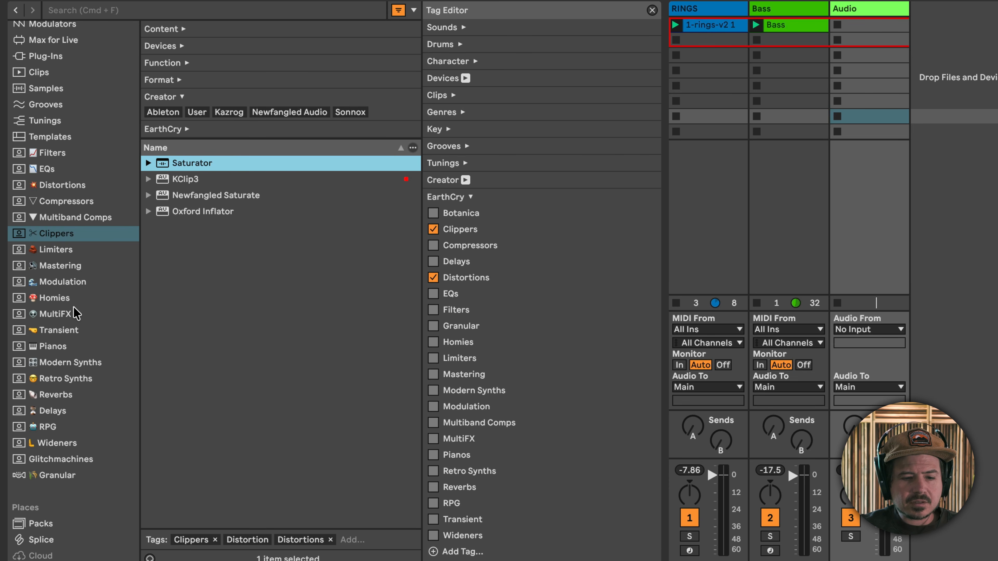
pyautogui.click(75, 298)
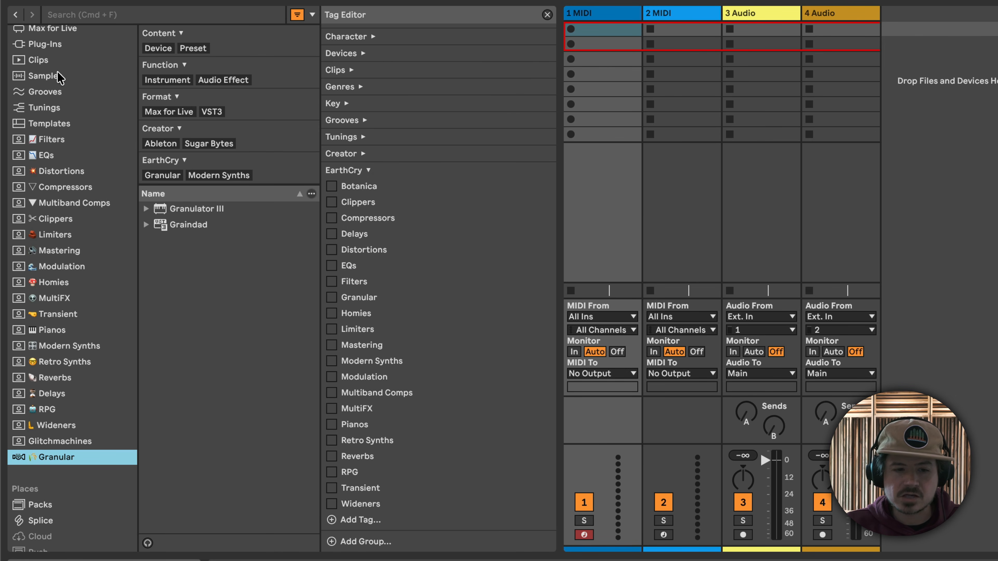
# Assign the Granular tag to the Grain Streamer plug-in and display the Granular label's contents.
pyautogui.click(44, 44)
pyautogui.click(196, 387)
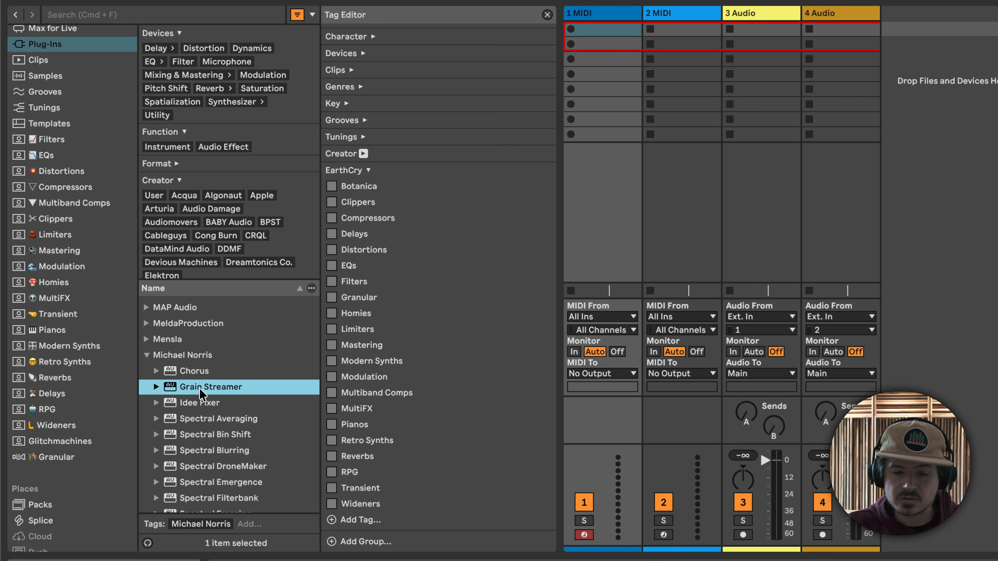
pyautogui.click(333, 298)
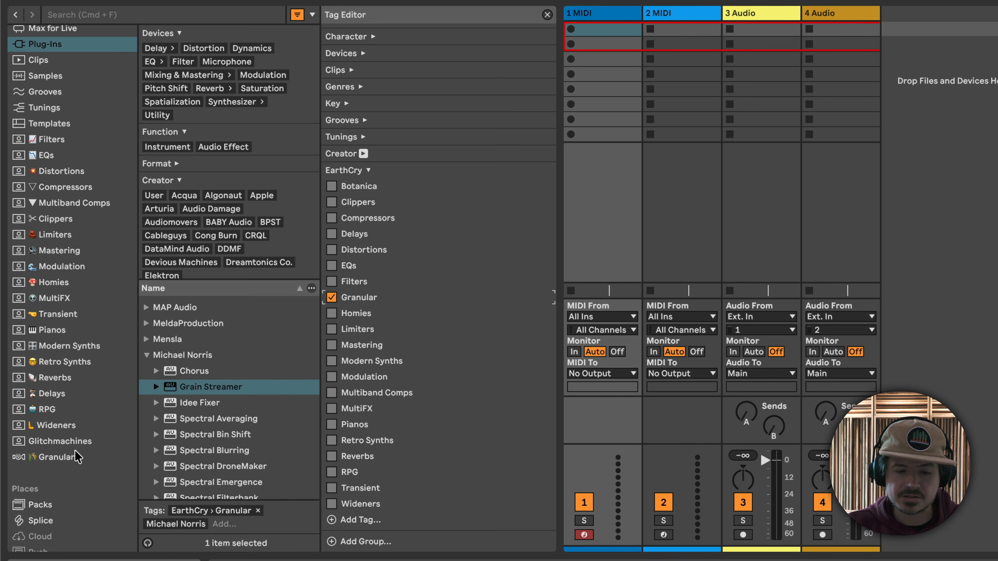
pyautogui.click(65, 458)
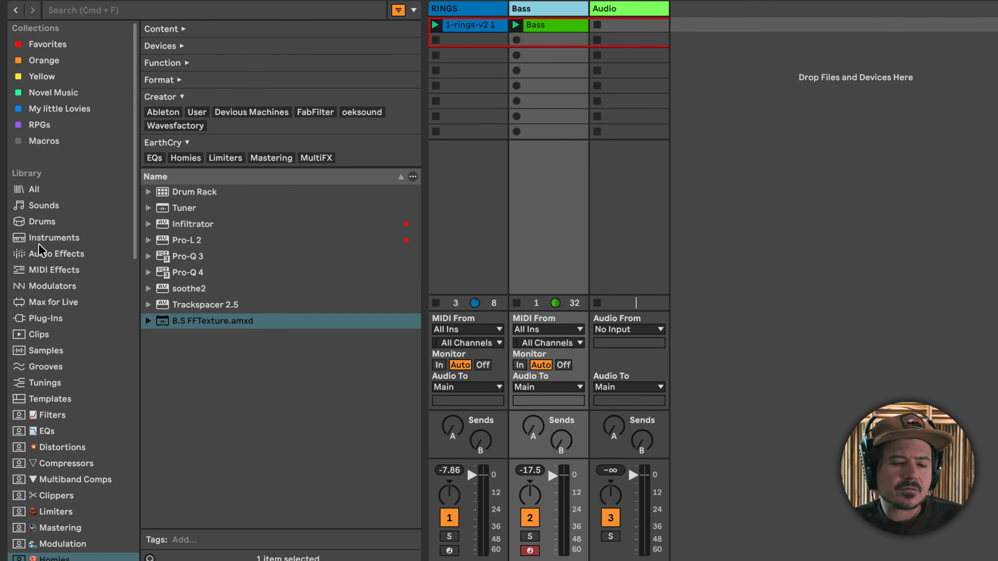
# View the contents of Packs and Splice under Places in the browser.
pyautogui.scroll(-15, 40, 241)
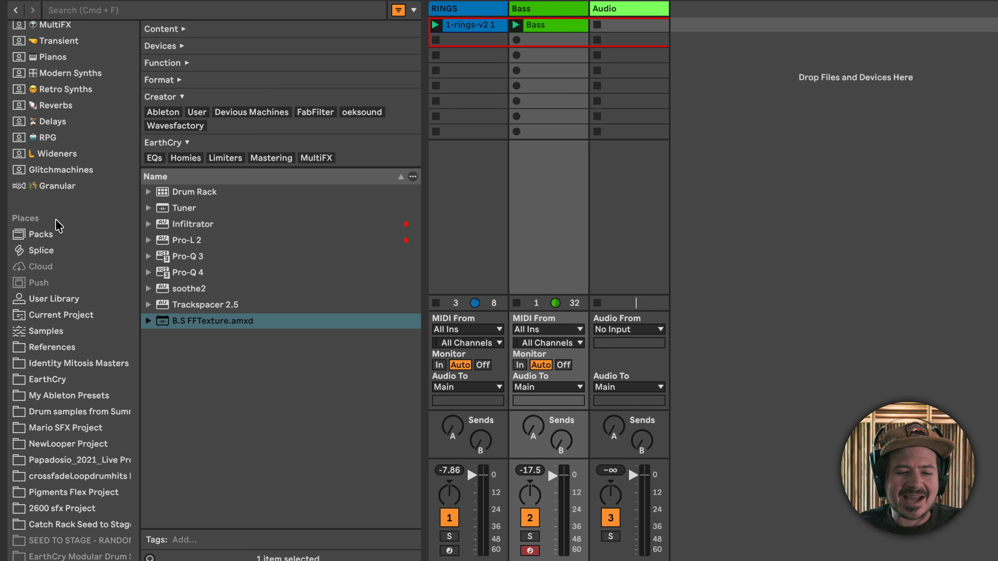
pyautogui.click(41, 235)
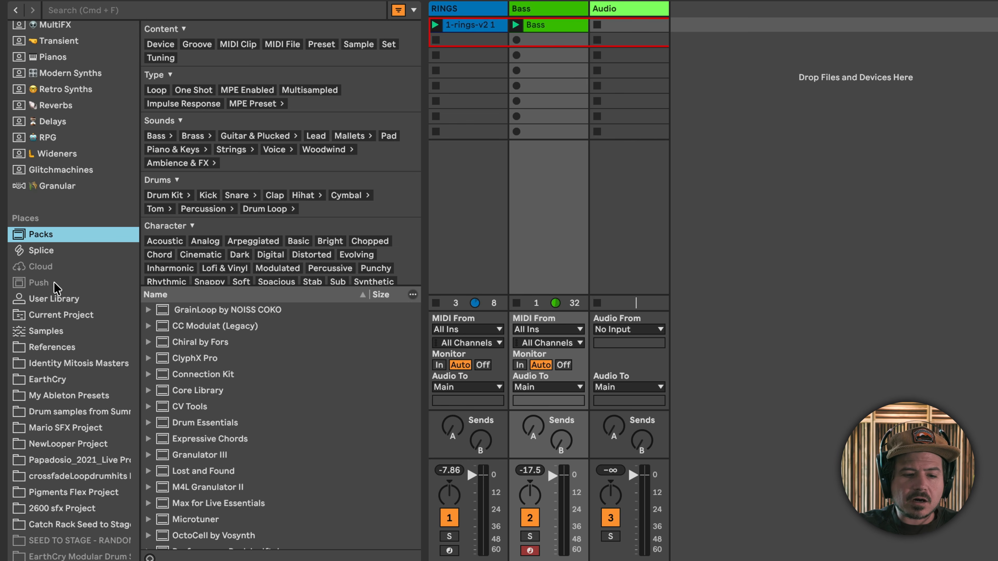
pyautogui.click(79, 257)
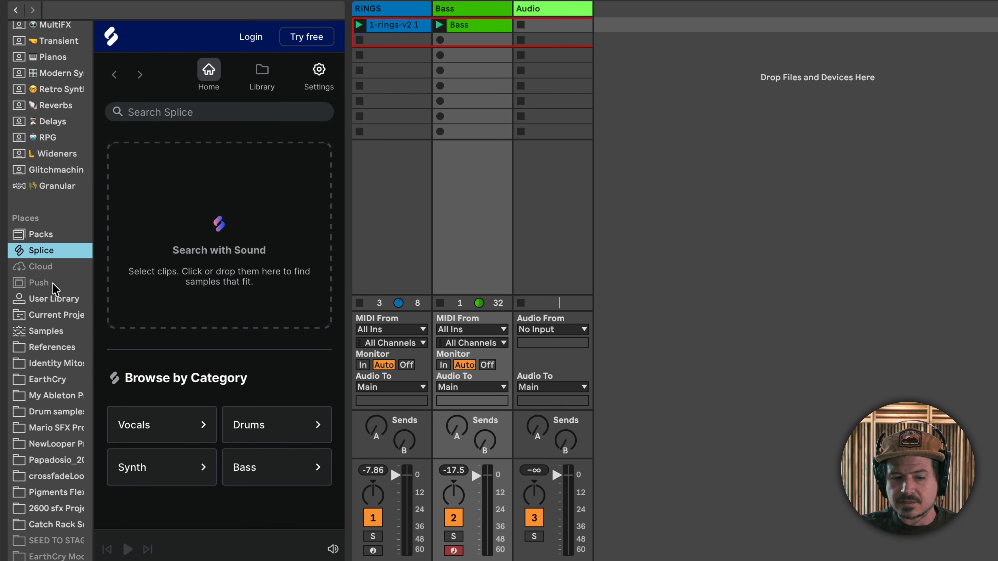
pyautogui.click(59, 237)
pyautogui.click(59, 252)
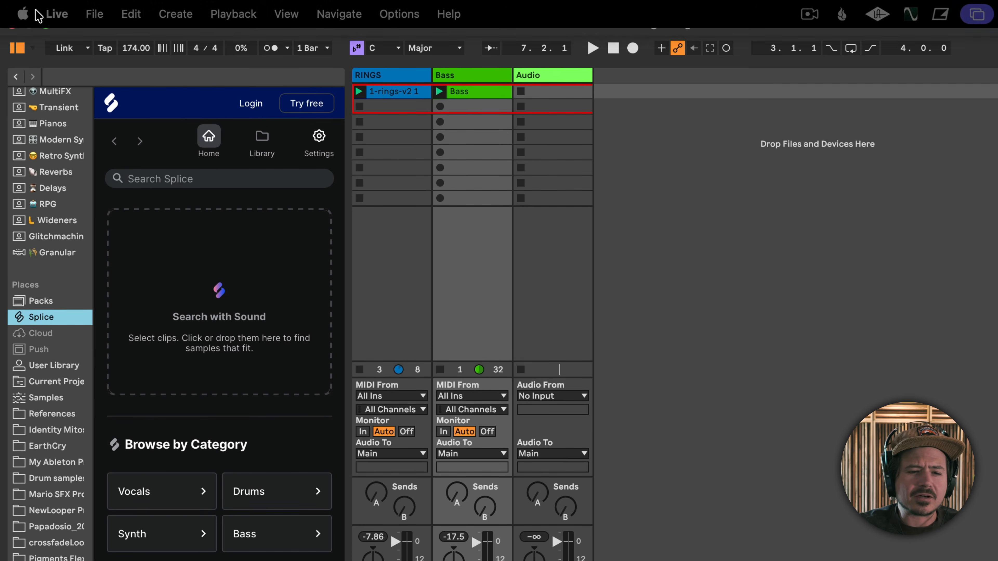
# Turn off Show Downloadable Packs, Show Cloud, Show Push and Show Splice in the Library settings.
pyautogui.click(57, 14)
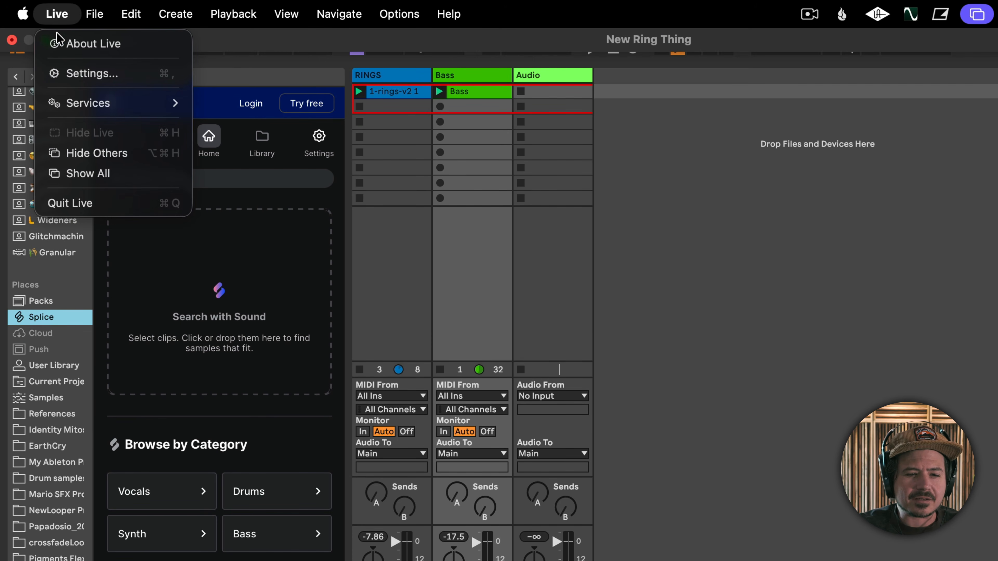
pyautogui.click(60, 73)
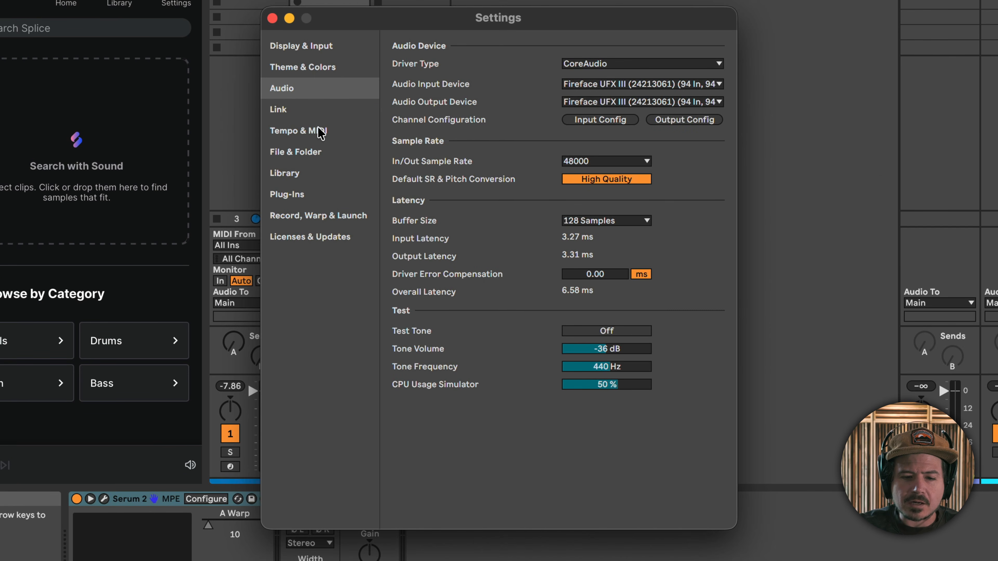
pyautogui.click(319, 152)
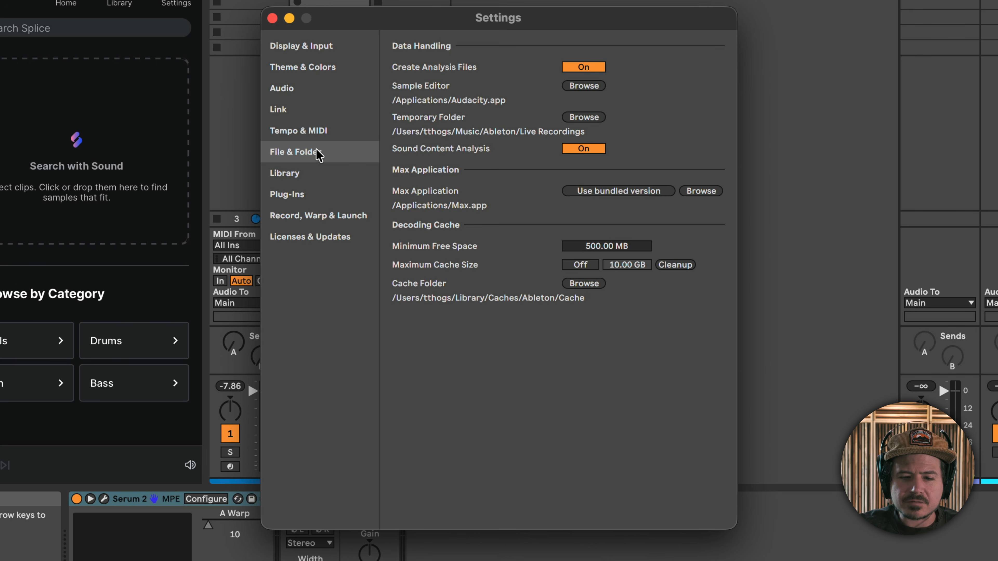
pyautogui.click(311, 178)
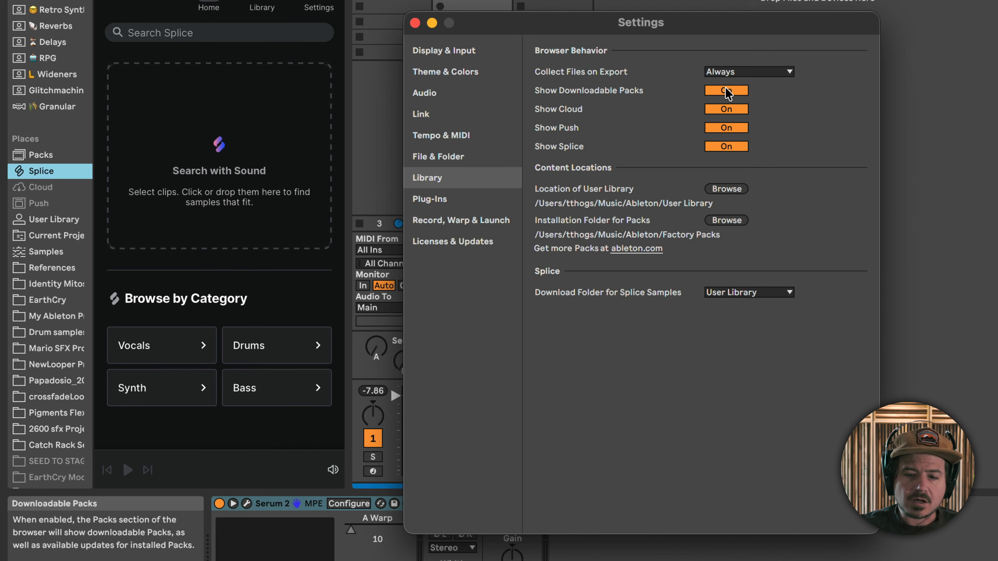
pyautogui.click(725, 90)
pyautogui.click(725, 109)
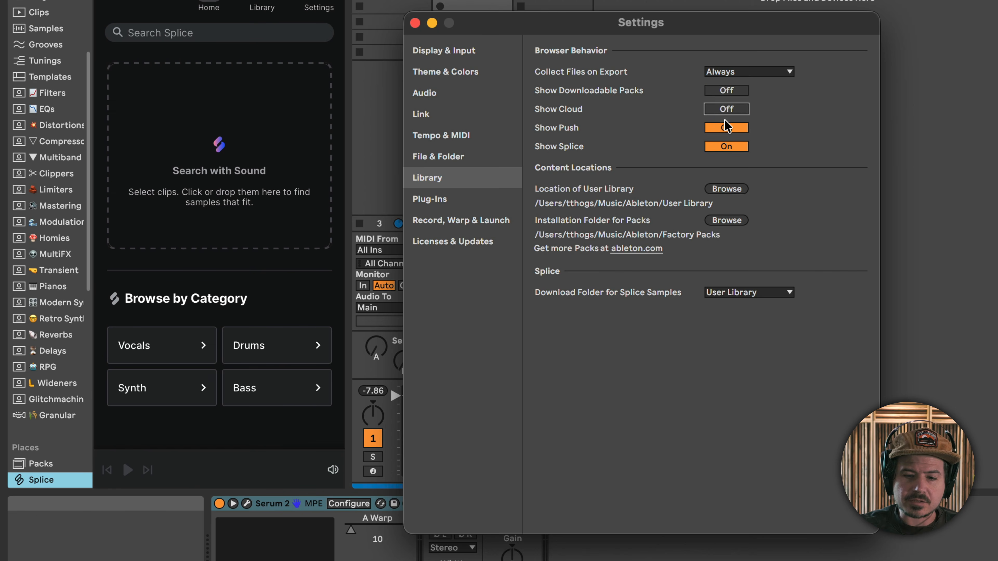
pyautogui.click(724, 127)
pyautogui.click(726, 147)
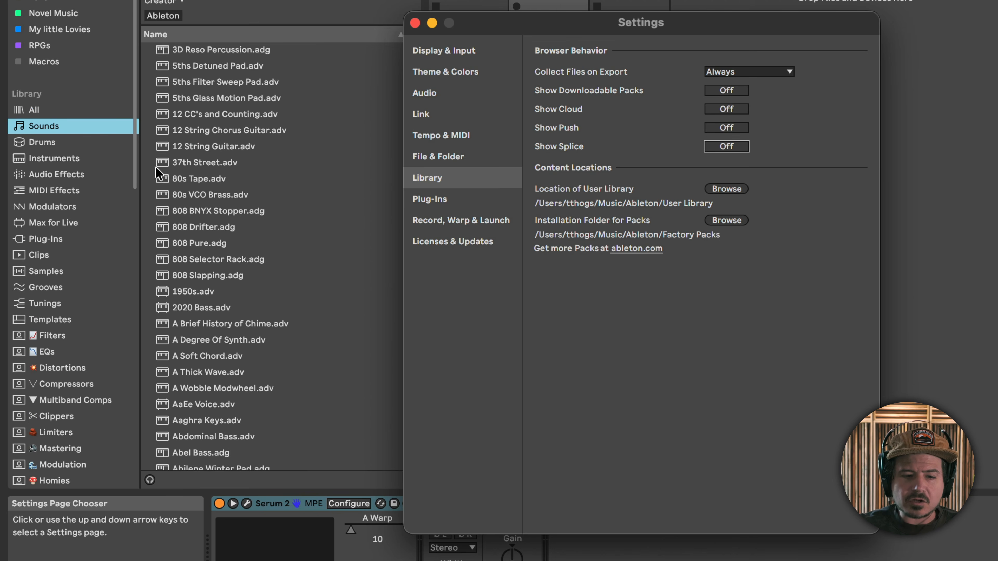
# Look through the installed Packs and set Show Downloadable Packs to On in the Library settings.
pyautogui.scroll(-5, 231, 263)
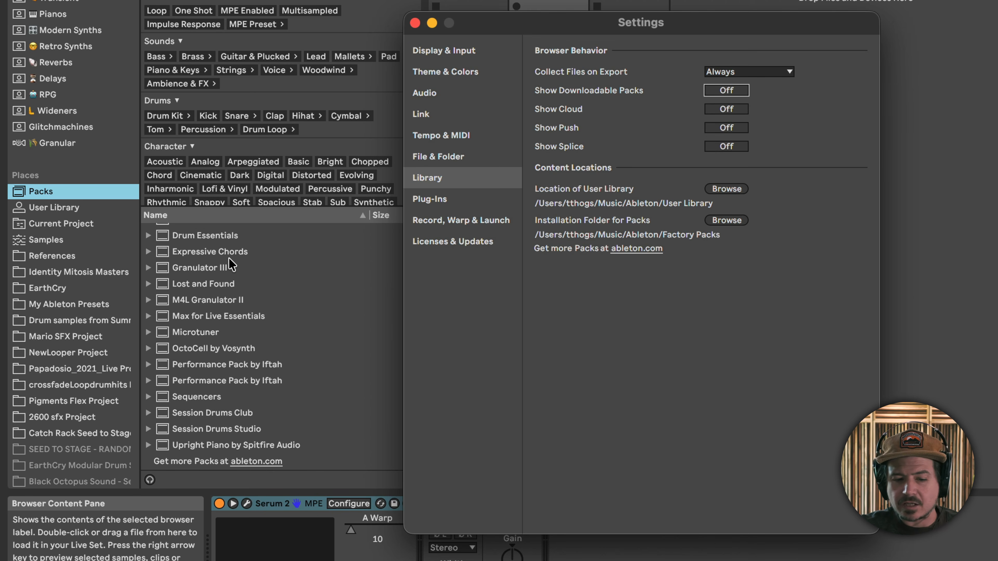
pyautogui.scroll(3, 224, 377)
pyautogui.scroll(-3, 226, 379)
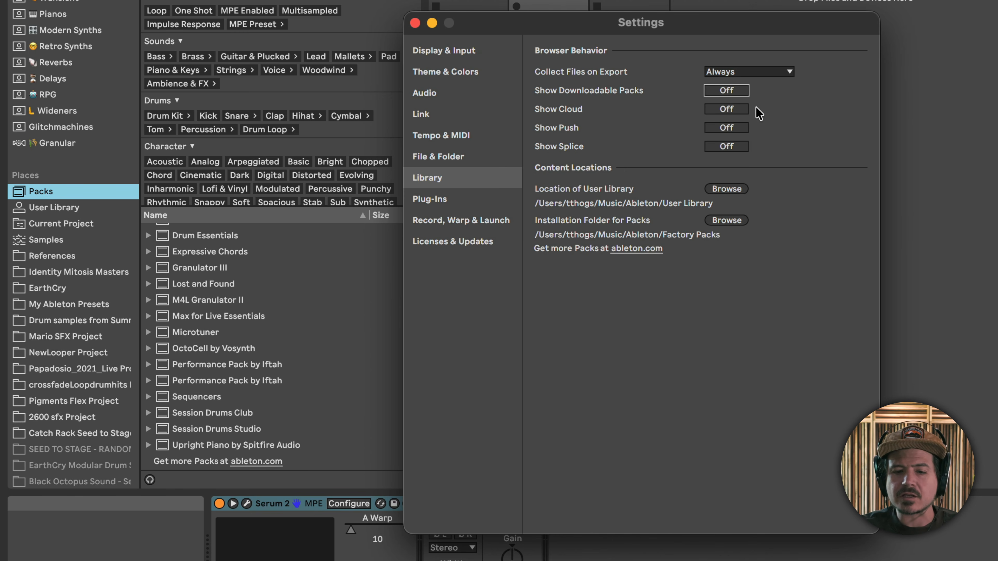
pyautogui.click(734, 91)
pyautogui.scroll(-2, 277, 413)
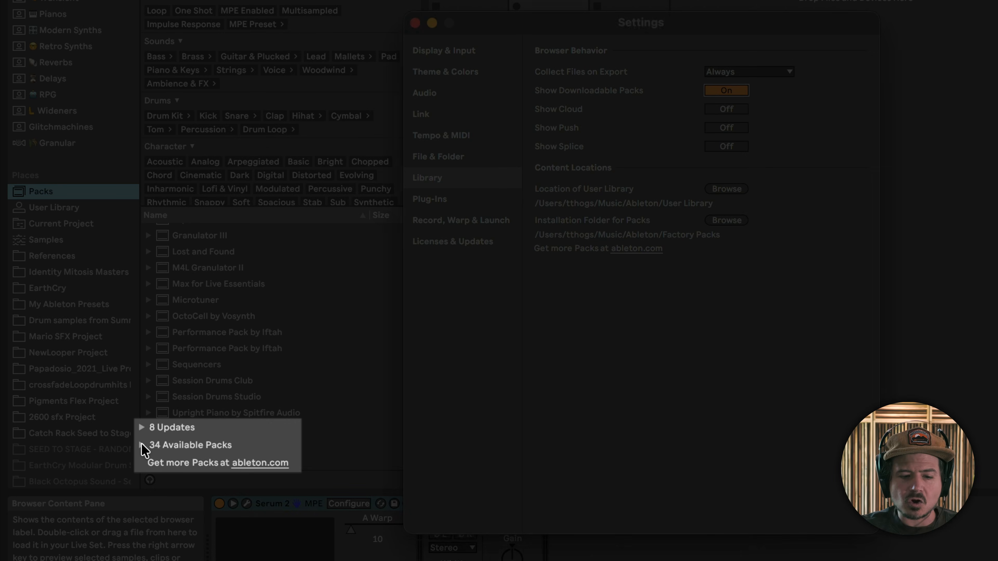
# Expand the Available Packs list and examine the downloadable packs and their sizes beside the Settings window.
pyautogui.click(142, 445)
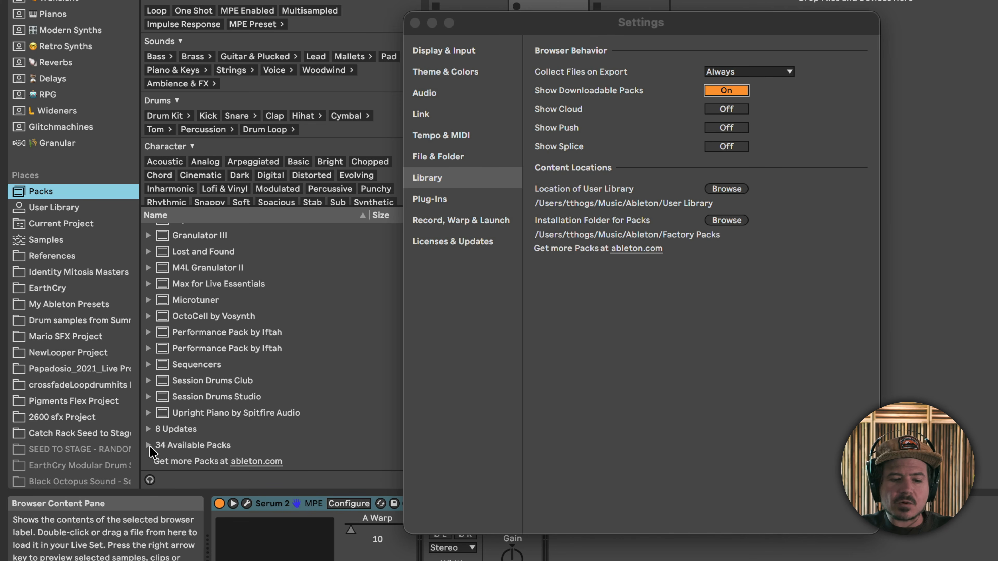
pyautogui.click(157, 445)
pyautogui.scroll(-6, 229, 443)
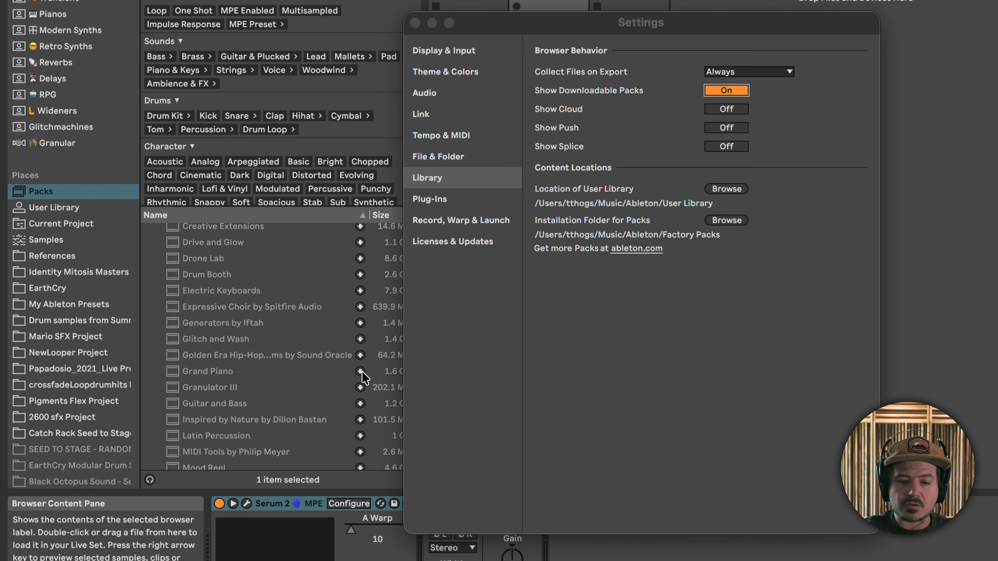
pyautogui.moveTo(552, 23); pyautogui.dragTo(590, 23)
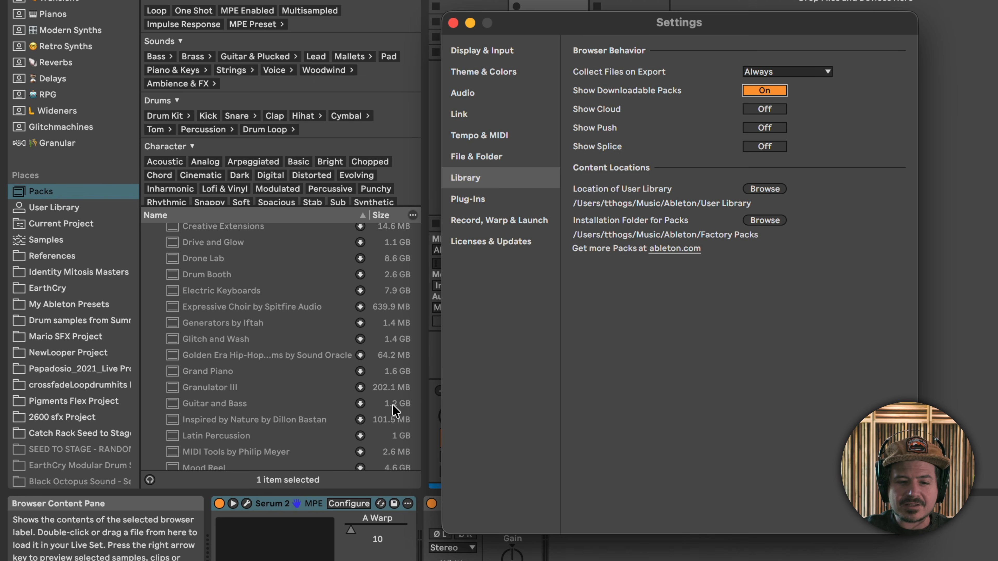
pyautogui.scroll(3, 394, 410)
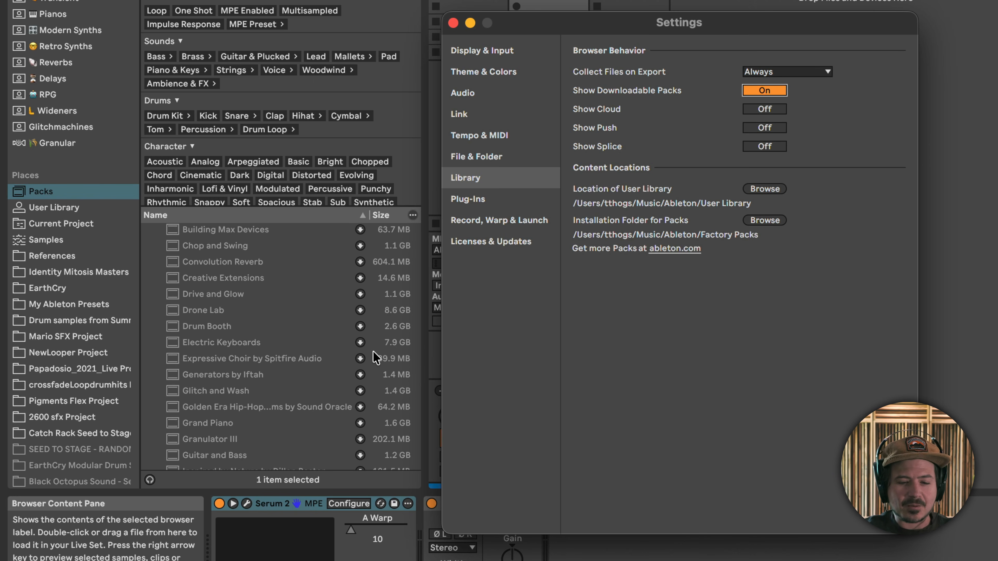
pyautogui.scroll(-8, 373, 351)
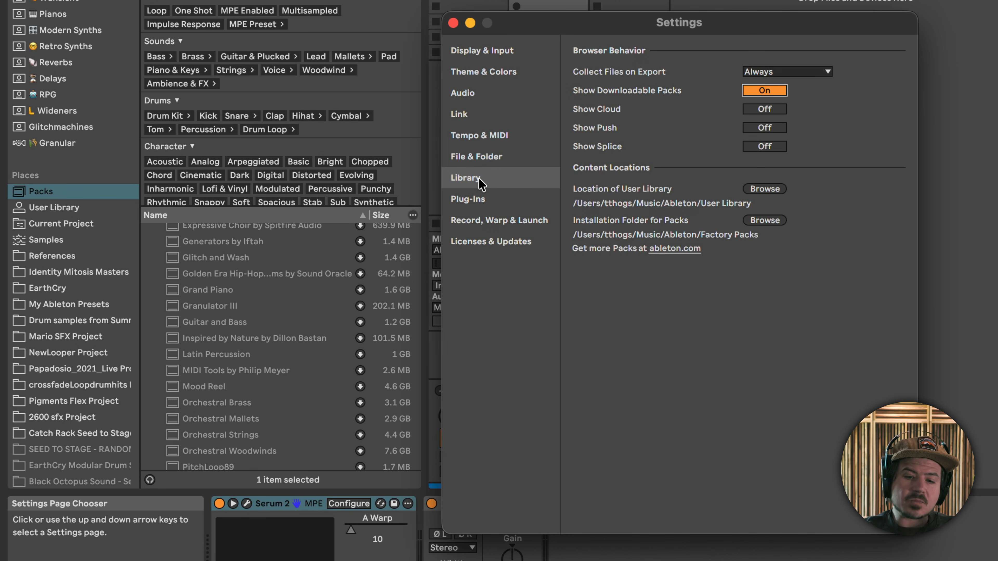
# Turn on Show Push, Show Cloud and Show Splice in the Library settings and close Settings.
pyautogui.click(758, 128)
pyautogui.click(763, 108)
pyautogui.click(764, 146)
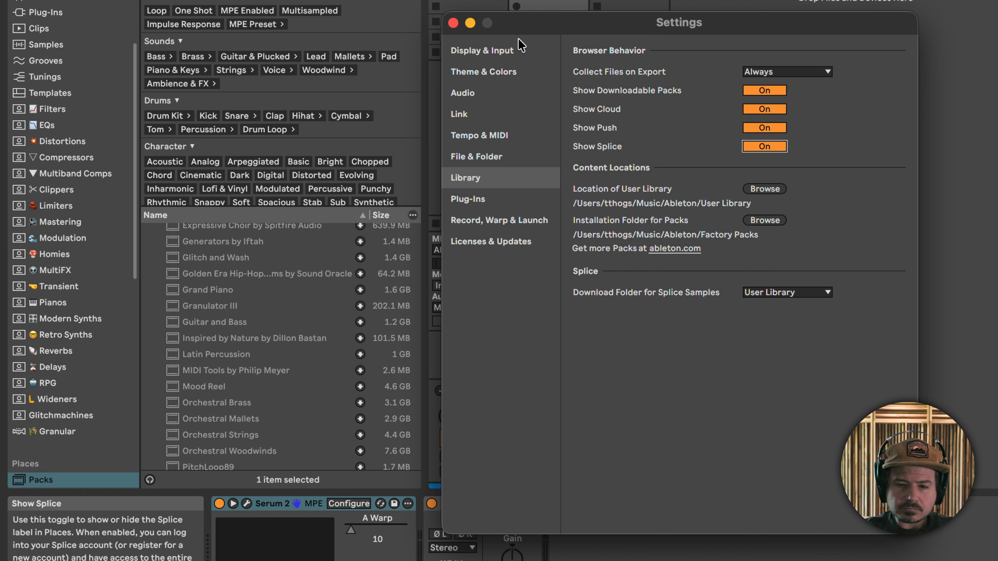
pyautogui.click(453, 23)
# Display the contents of the User Library under Places.
pyautogui.scroll(-10, 65, 184)
pyautogui.click(64, 185)
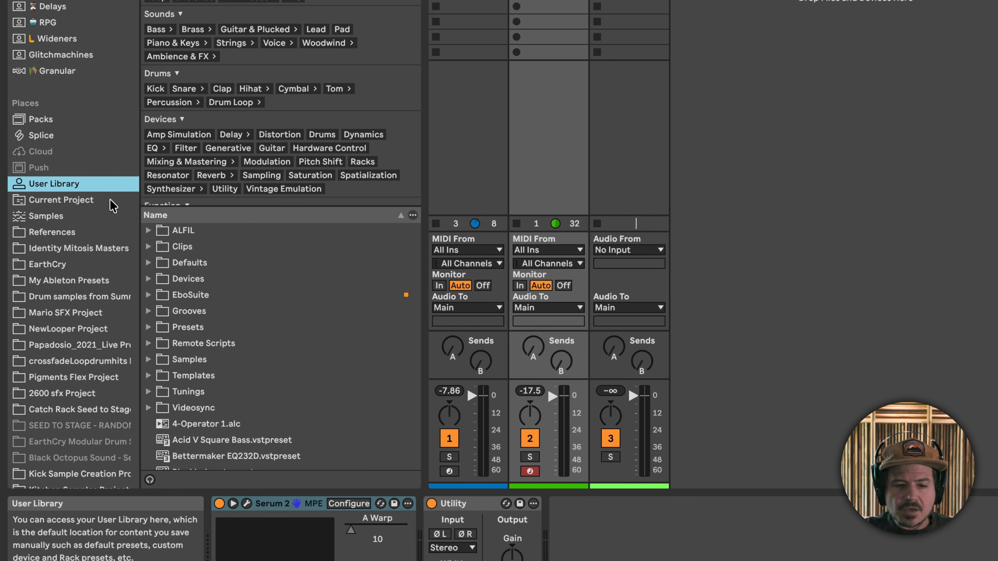
# Expand Presets and Audio Effects in the User Library and look through the Audio Effect Rack presets.
pyautogui.click(165, 279)
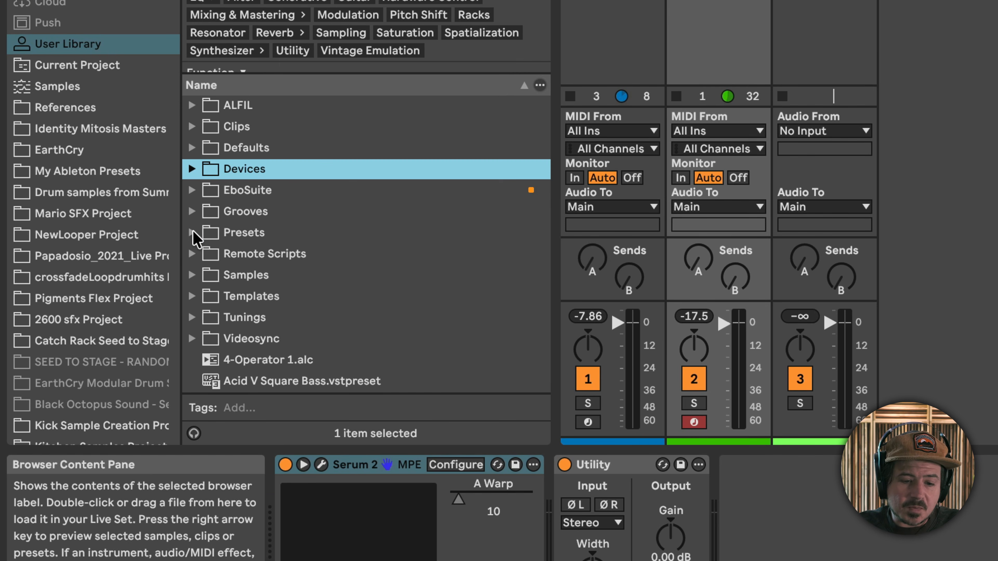
pyautogui.click(192, 235)
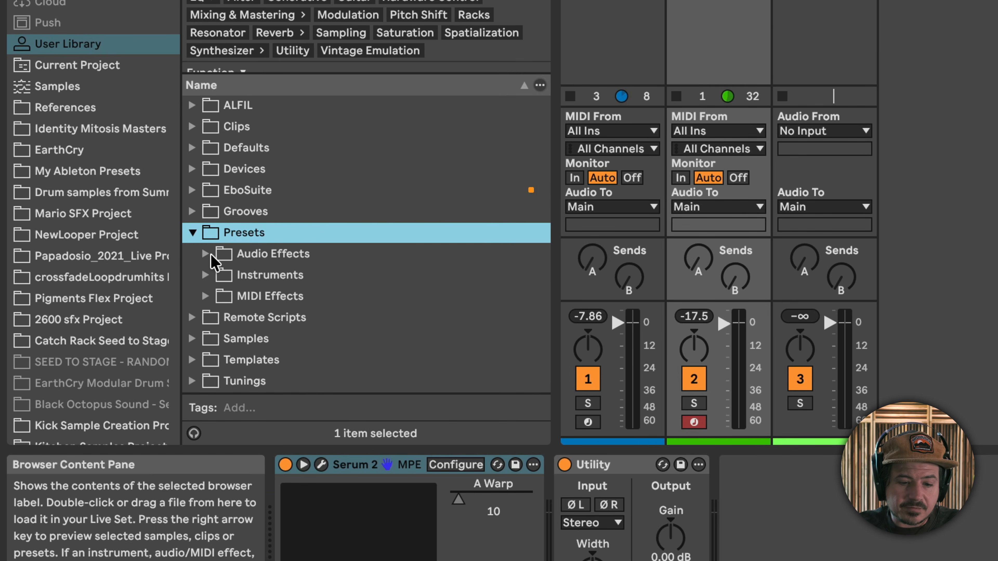
pyautogui.click(208, 253)
pyautogui.scroll(-5, 243, 268)
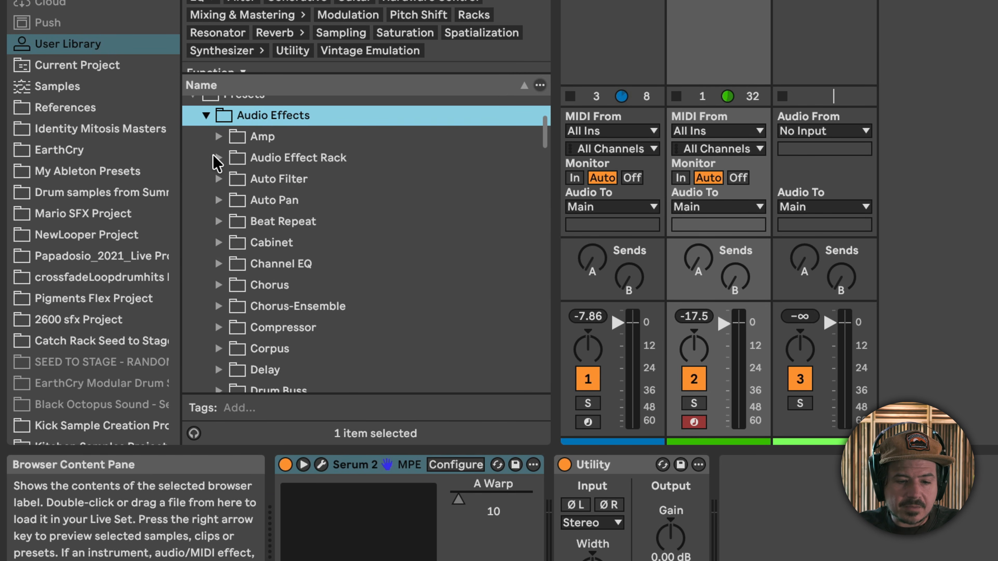
pyautogui.click(218, 136)
pyautogui.click(219, 138)
pyautogui.click(218, 159)
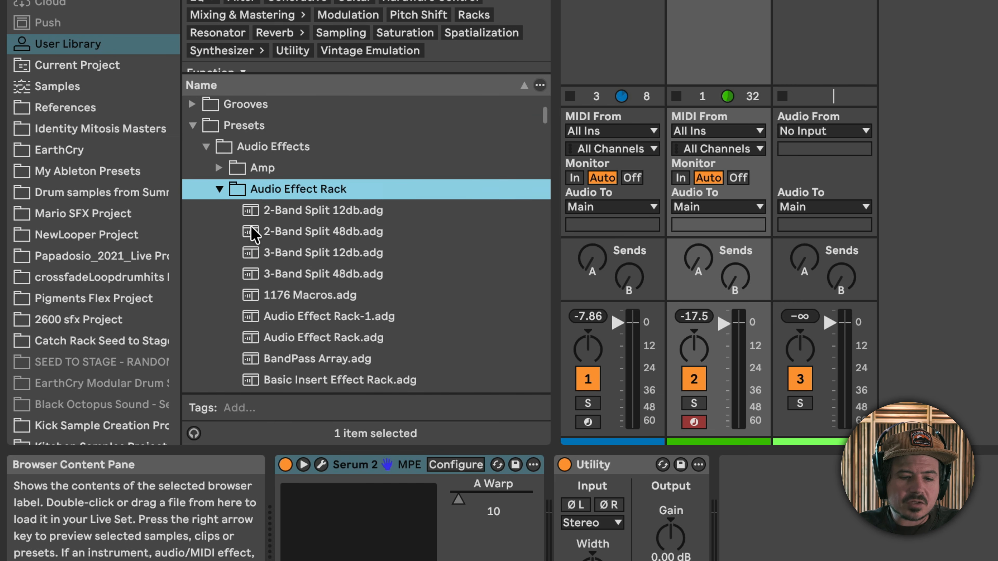
pyautogui.scroll(-15, 252, 228)
pyautogui.scroll(15, 251, 230)
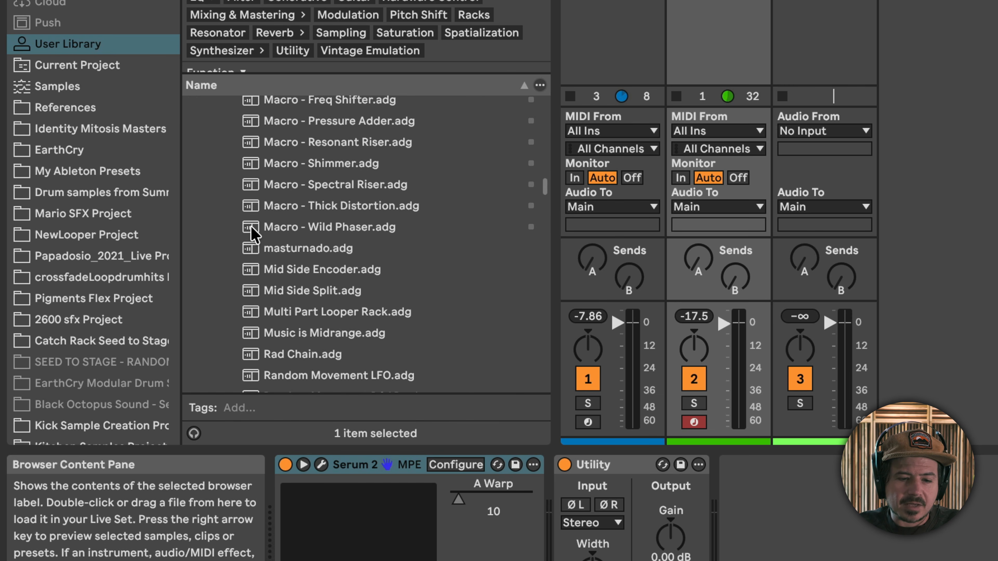
# Collapse Audio Effect Rack, look through the other audio effect preset folders and collapse Presets.
pyautogui.click(218, 190)
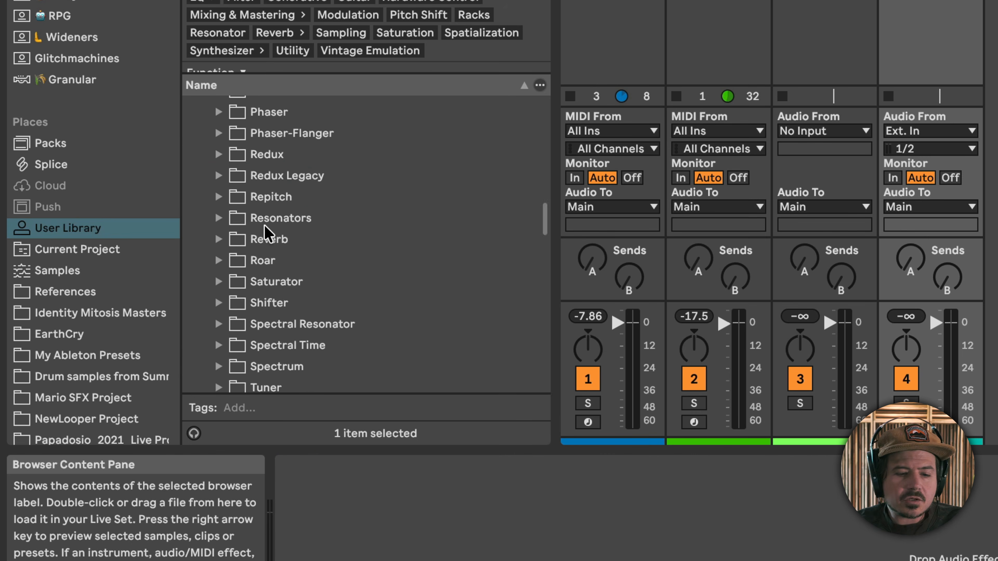
pyautogui.scroll(10, 264, 231)
pyautogui.scroll(-3, 263, 275)
pyautogui.scroll(5, 264, 232)
pyautogui.scroll(3, 267, 232)
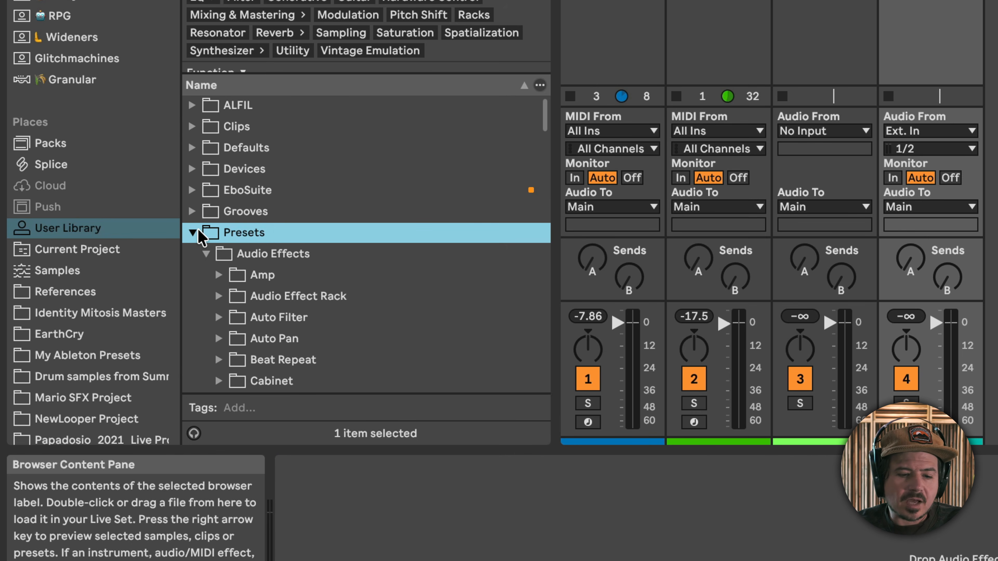
pyautogui.click(192, 232)
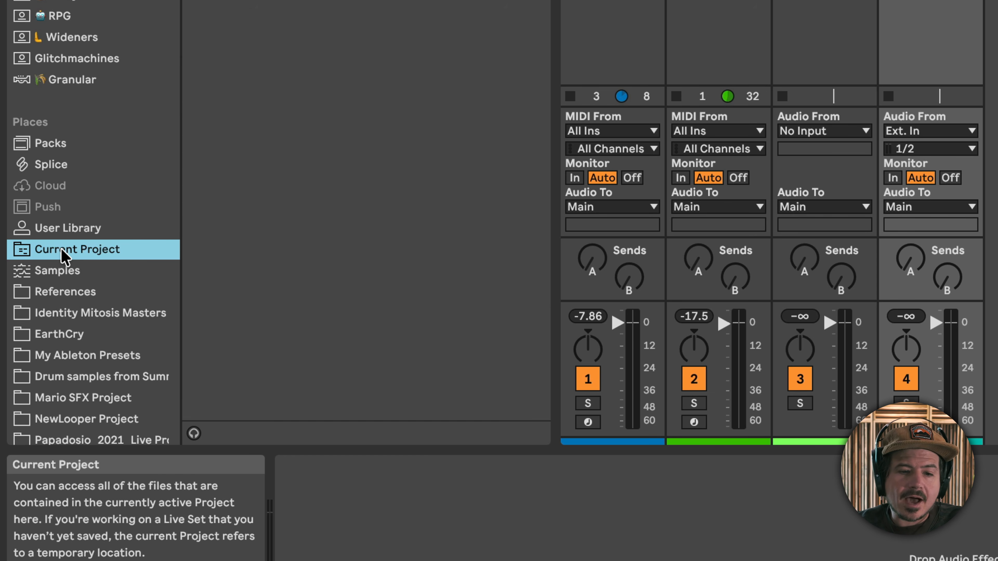
# Set the Audio track's input to Ext. In, channel 3, and arm the track for recording.
pyautogui.click(825, 130)
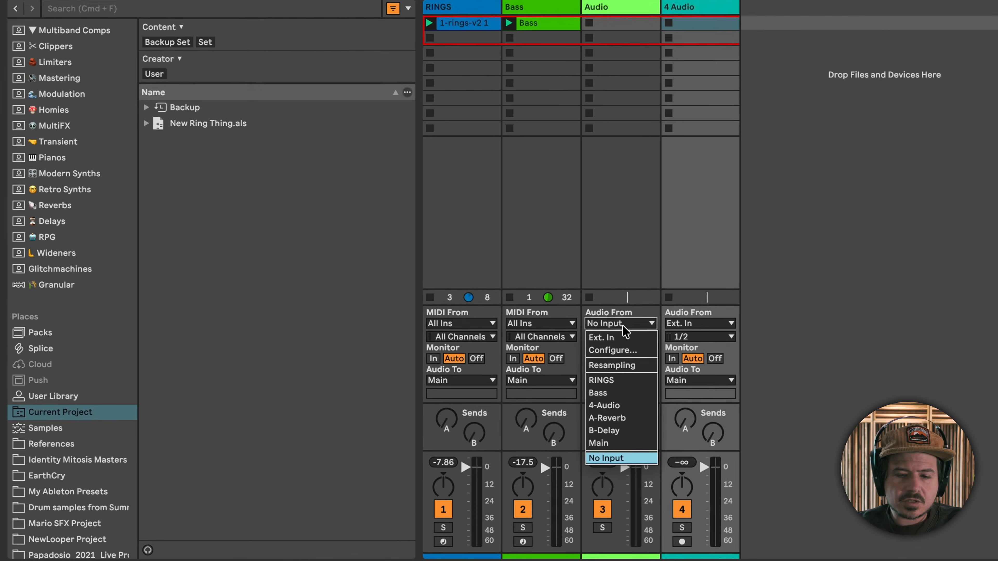
pyautogui.click(806, 147)
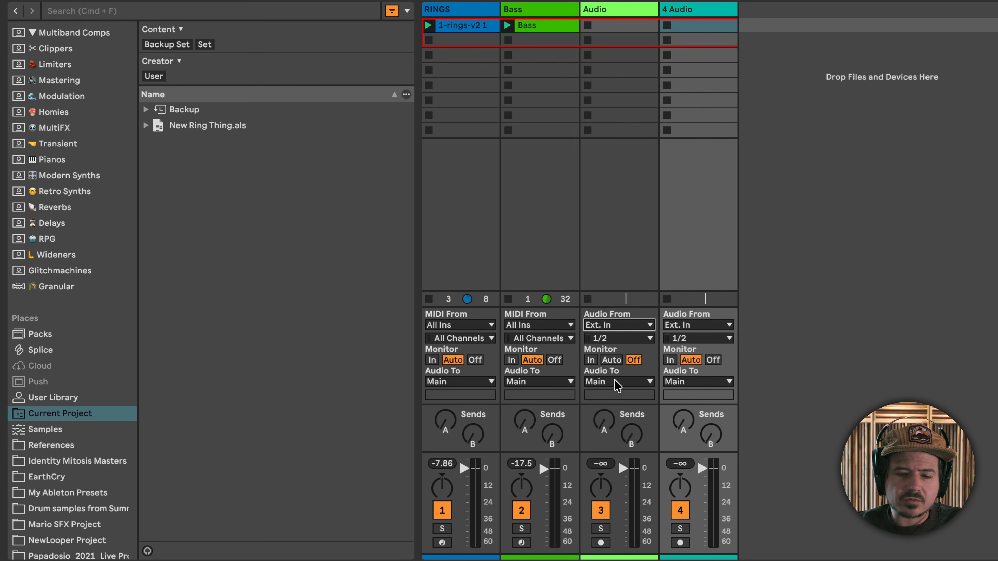
pyautogui.click(615, 339)
pyautogui.click(603, 548)
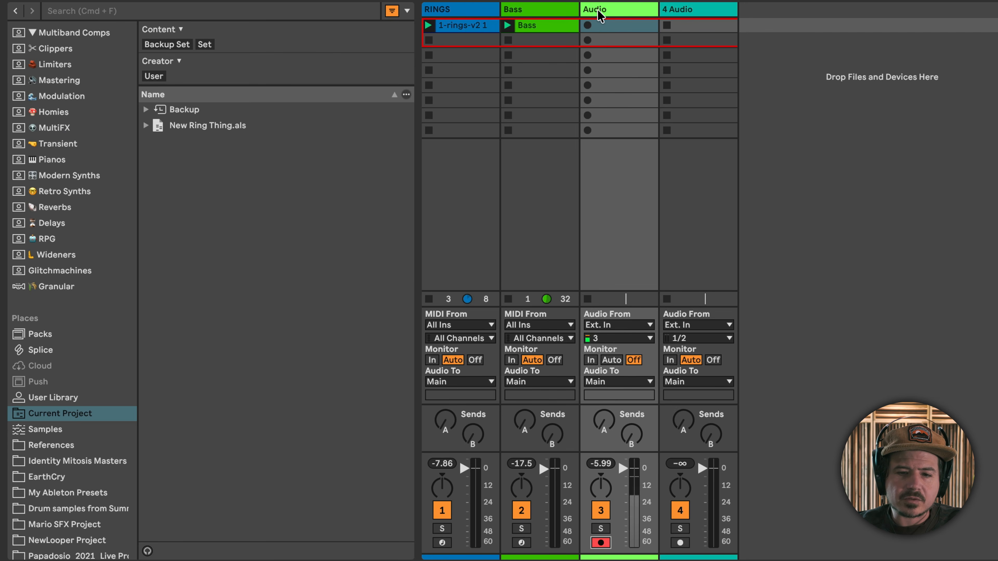
# Record a short audio clip in the first clip slot of the Audio track.
pyautogui.click(587, 25)
pyautogui.click(587, 25)
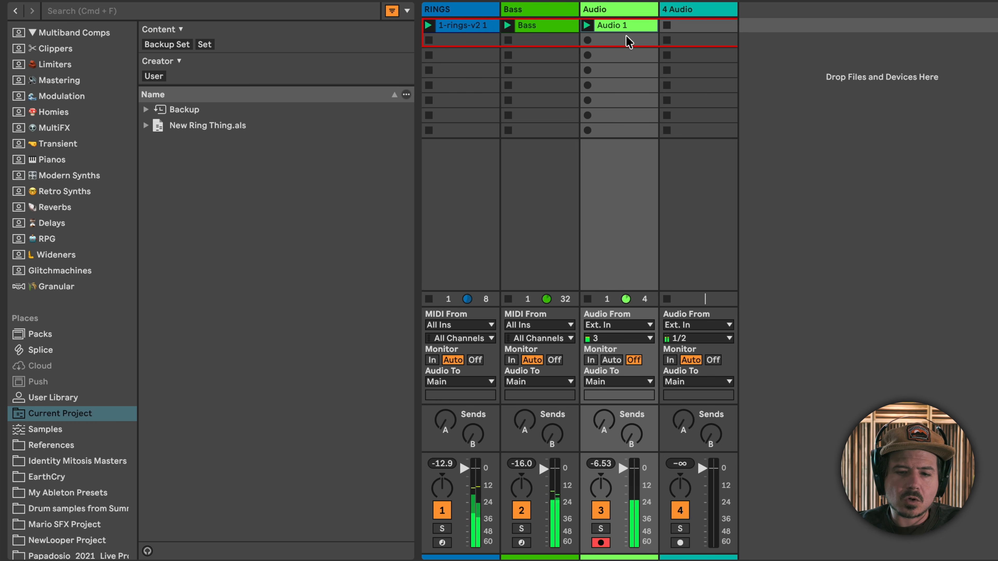
pyautogui.click(612, 27)
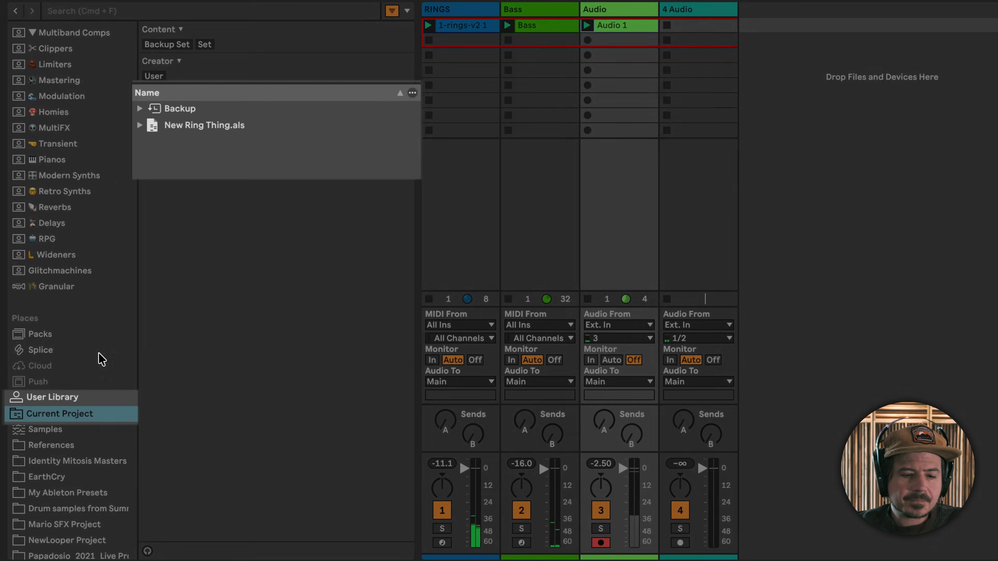
# Switch to the User Library and back to Current Project to refresh the project's file list.
pyautogui.click(67, 397)
pyautogui.click(63, 413)
pyautogui.scroll(5, 114, 291)
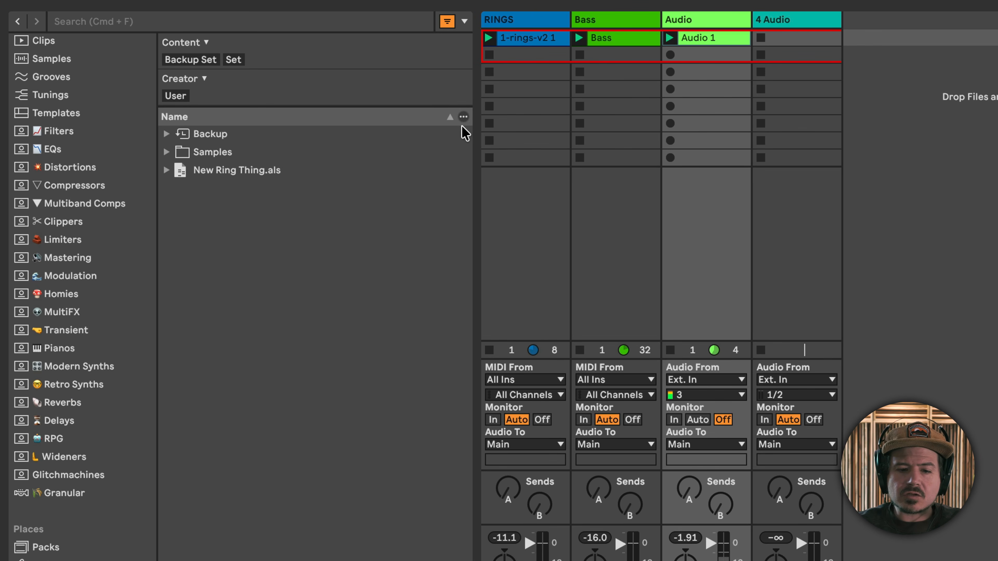
# Show the Date Modified and Place columns in the Current Project file list and check the Place of each item.
pyautogui.click(463, 116)
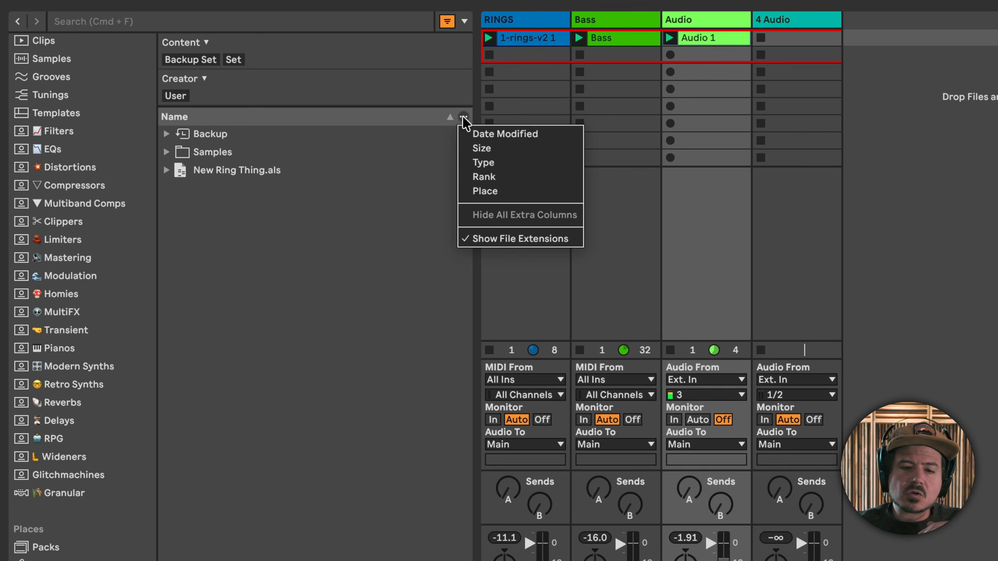
pyautogui.click(488, 134)
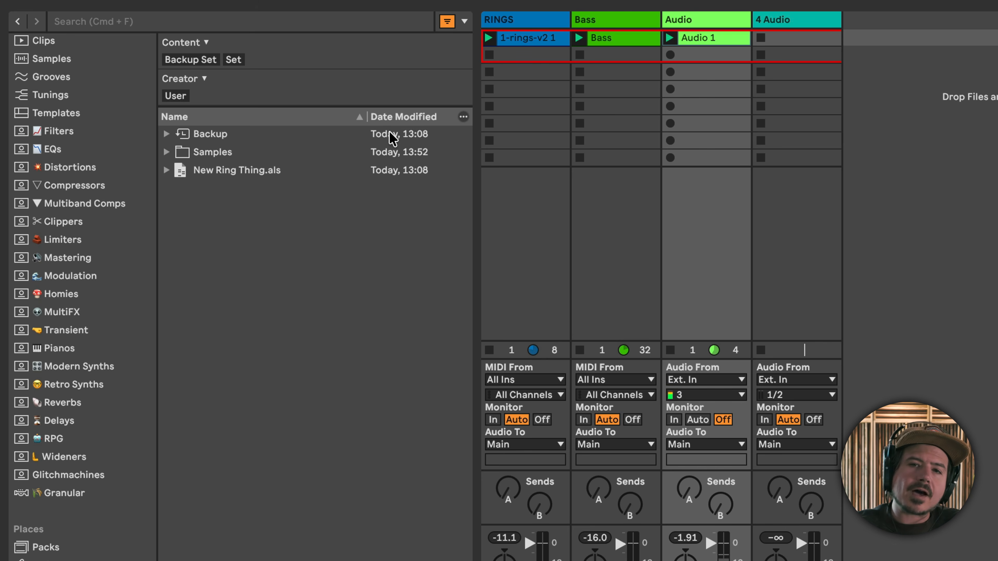
pyautogui.scroll(-5, 122, 475)
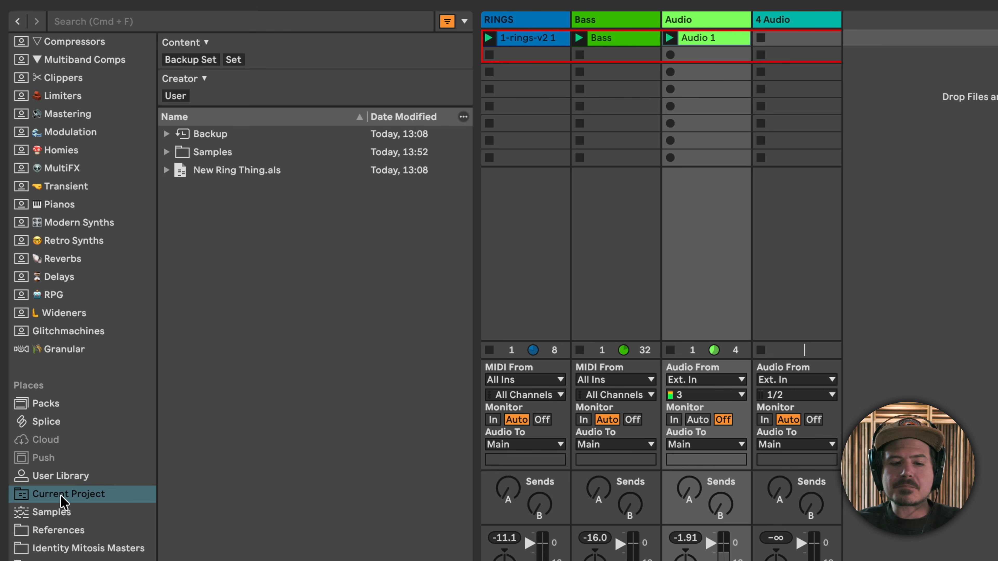
pyautogui.click(463, 117)
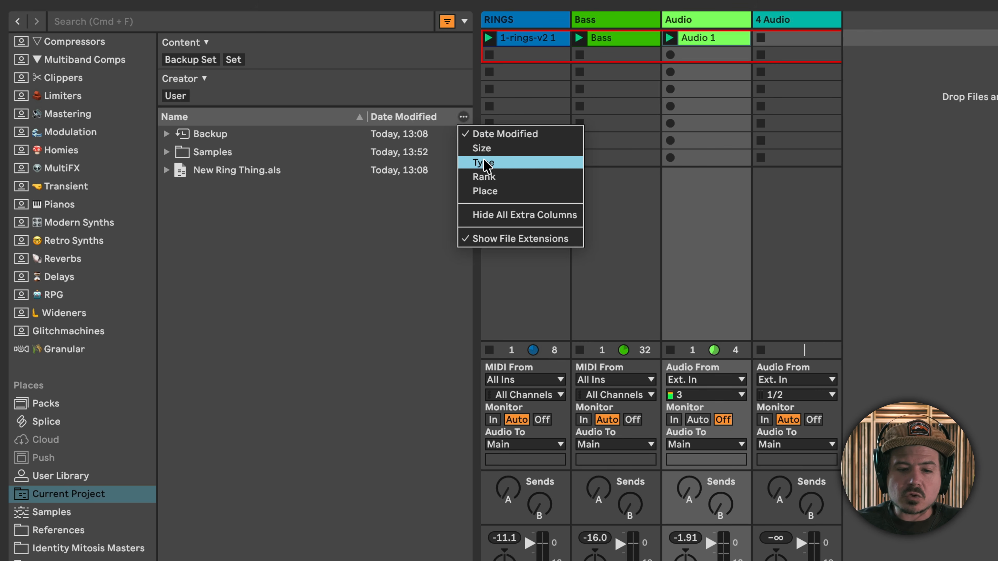
pyautogui.click(486, 192)
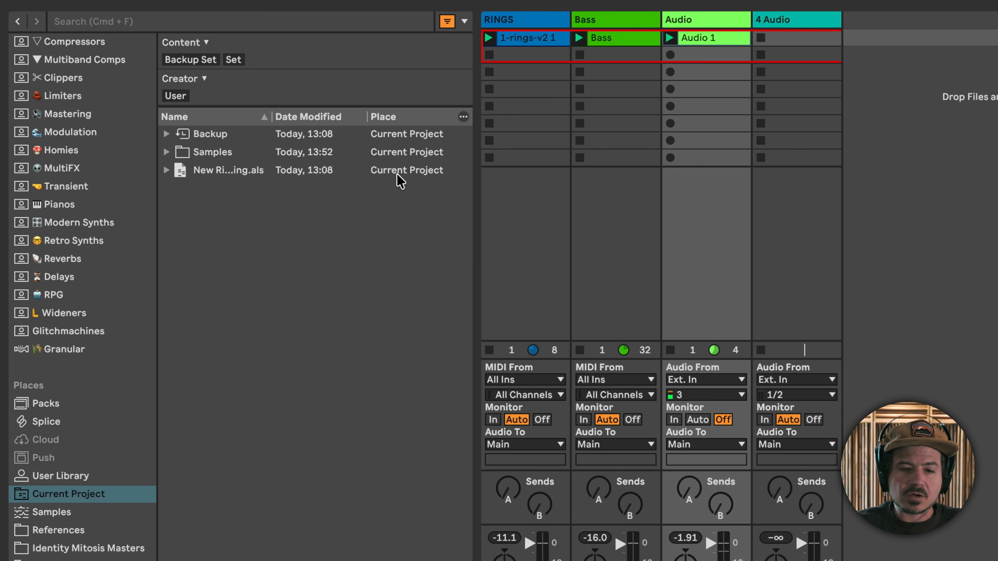
pyautogui.click(407, 137)
pyautogui.press('Down')
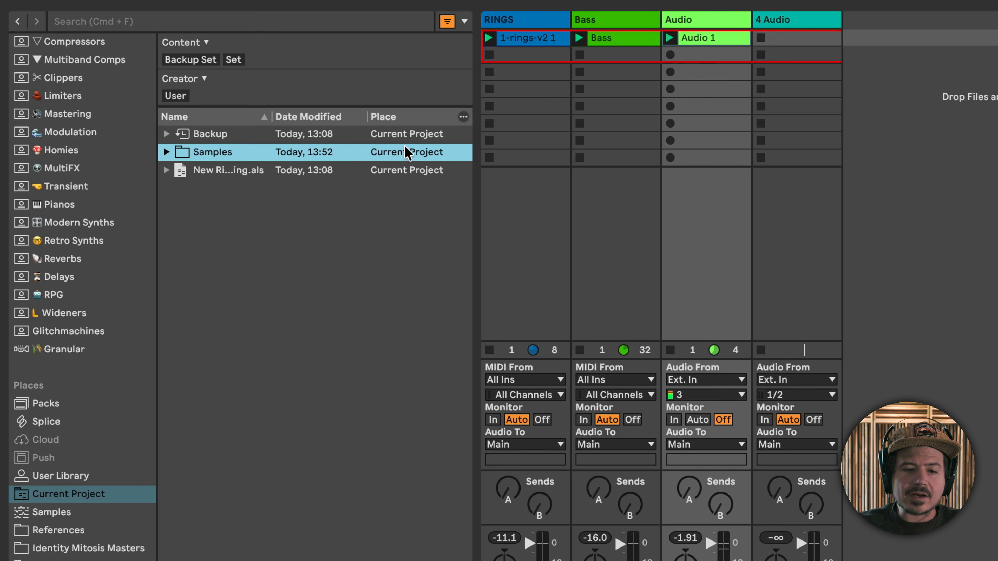
pyautogui.press('Down')
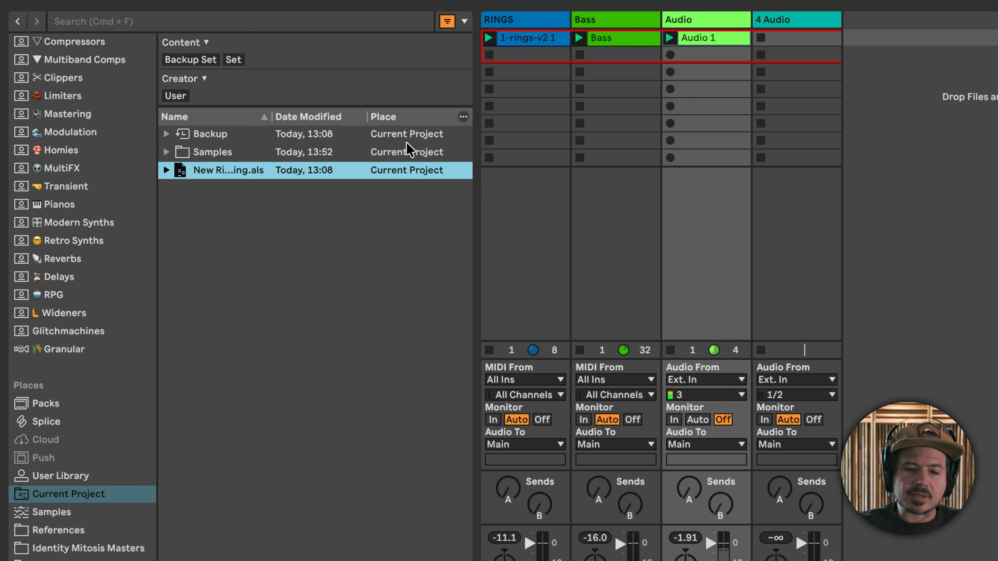
# Add the Type column to the file list and widen the browser so the column's full text fits.
pyautogui.click(463, 116)
pyautogui.click(483, 177)
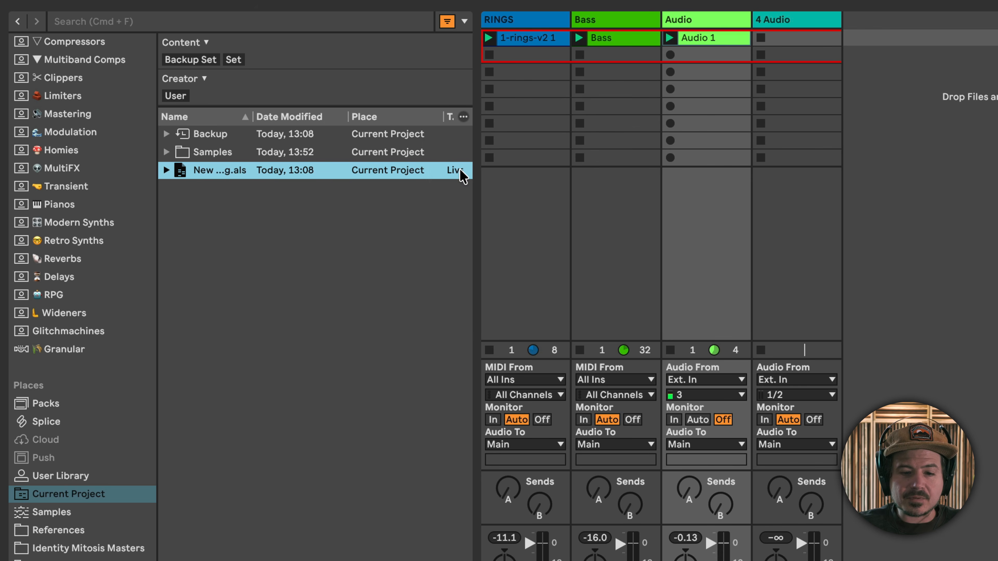
pyautogui.moveTo(474, 154); pyautogui.dragTo(540, 151)
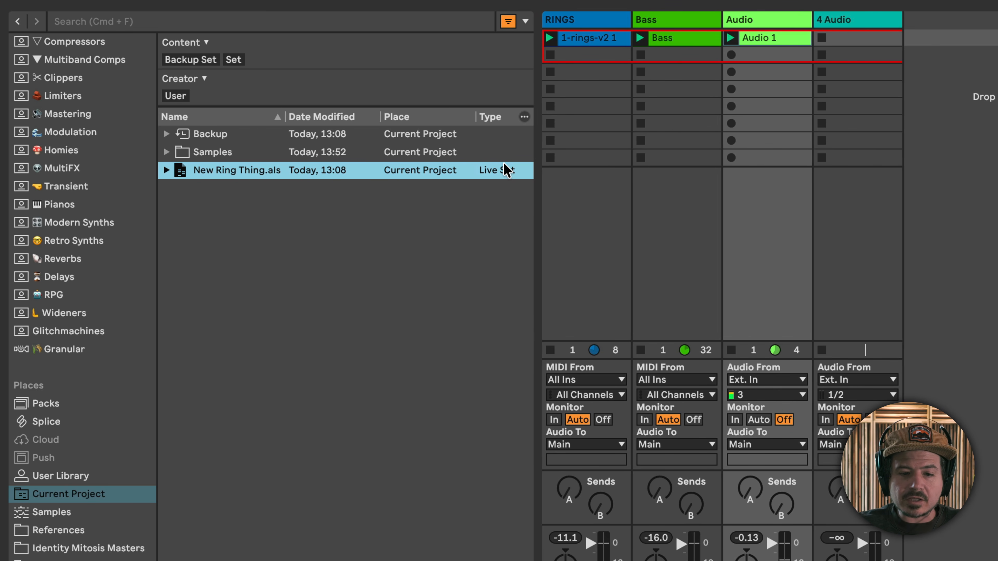
# Expand the project's Samples and Recorded folders and view the recorded files alongside the available column options.
pyautogui.click(166, 152)
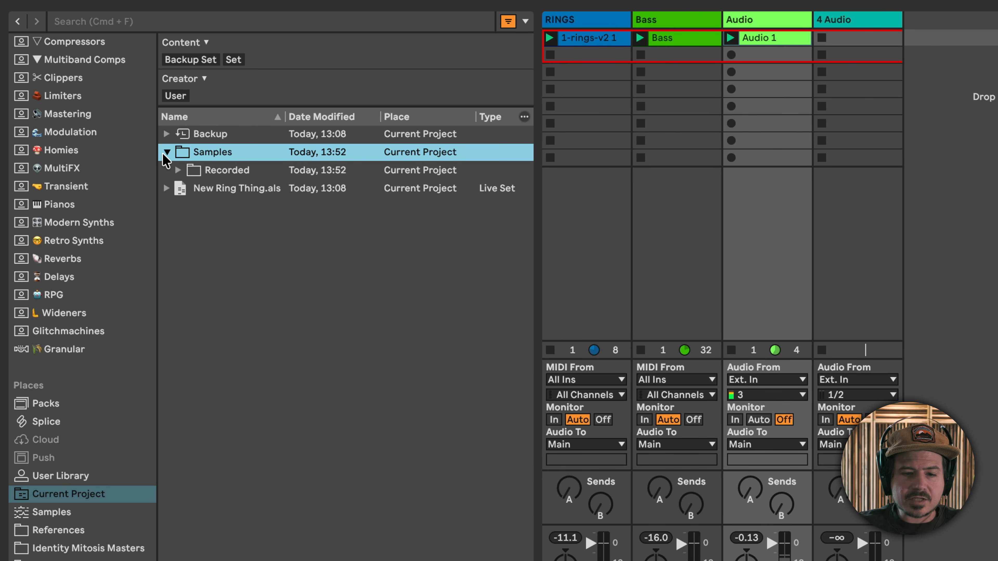
pyautogui.click(178, 170)
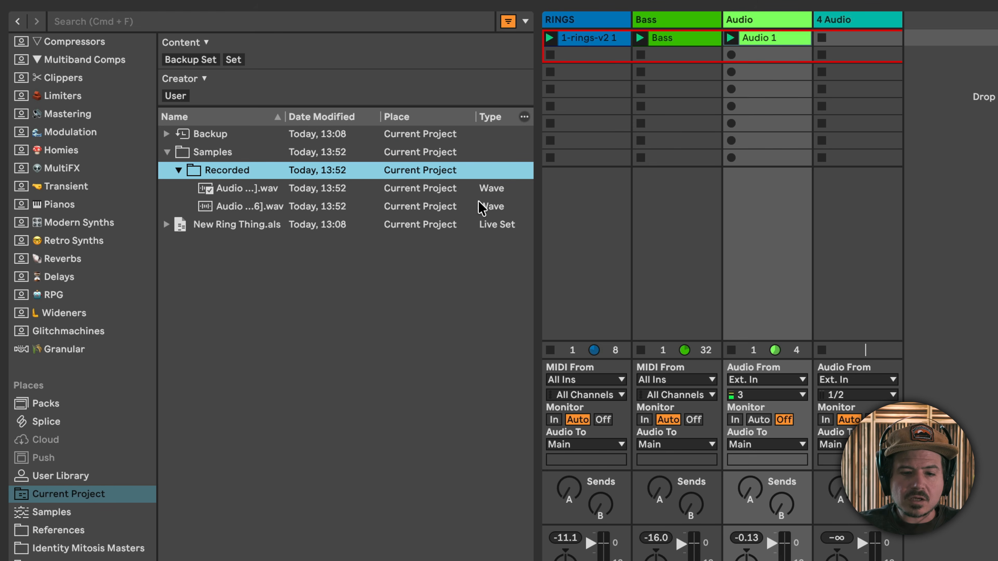
pyautogui.click(524, 116)
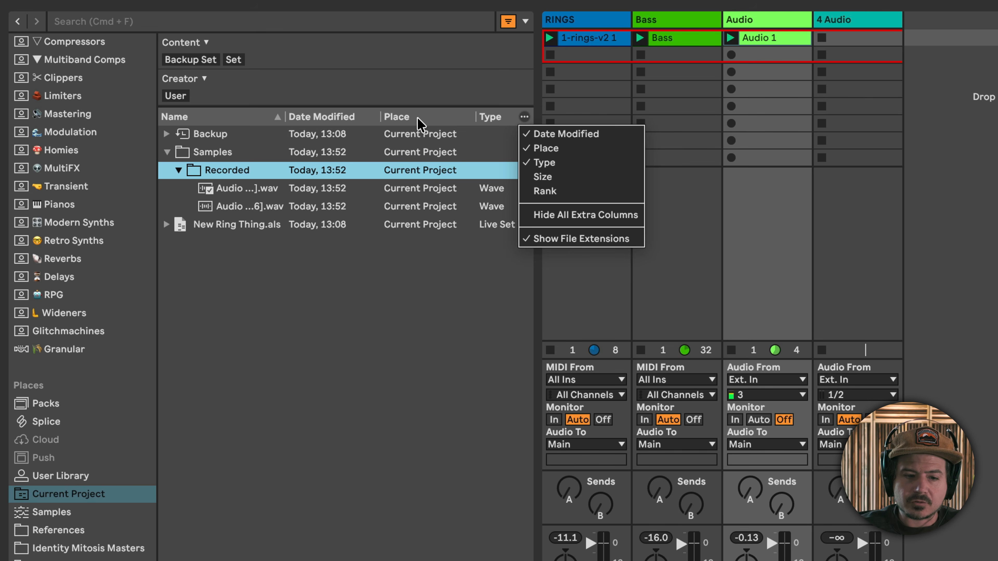
pyautogui.click(65, 517)
# Display the Samples place and search it for the tag #Sample.
pyautogui.click(64, 517)
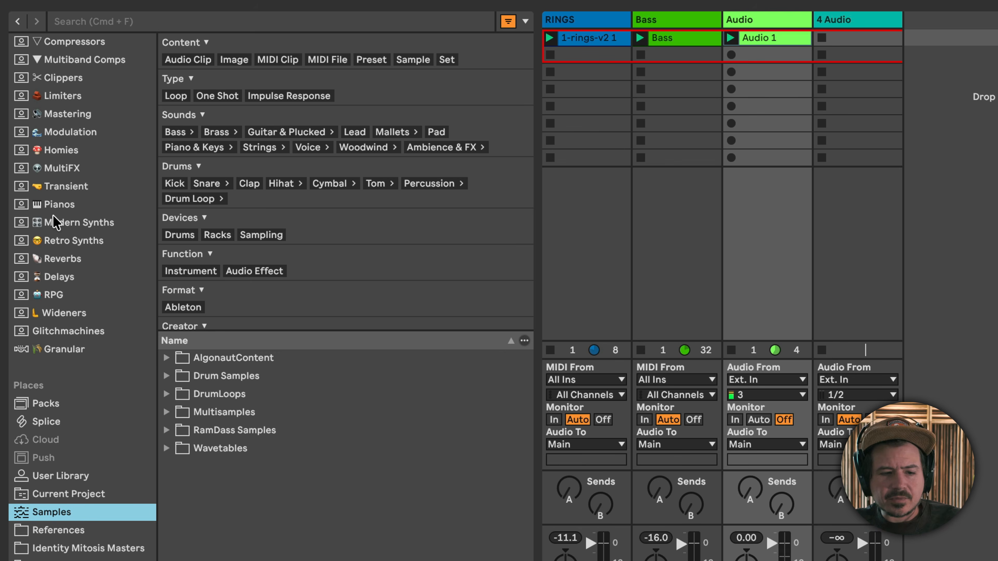
pyautogui.click(96, 23)
pyautogui.write('#Sample')
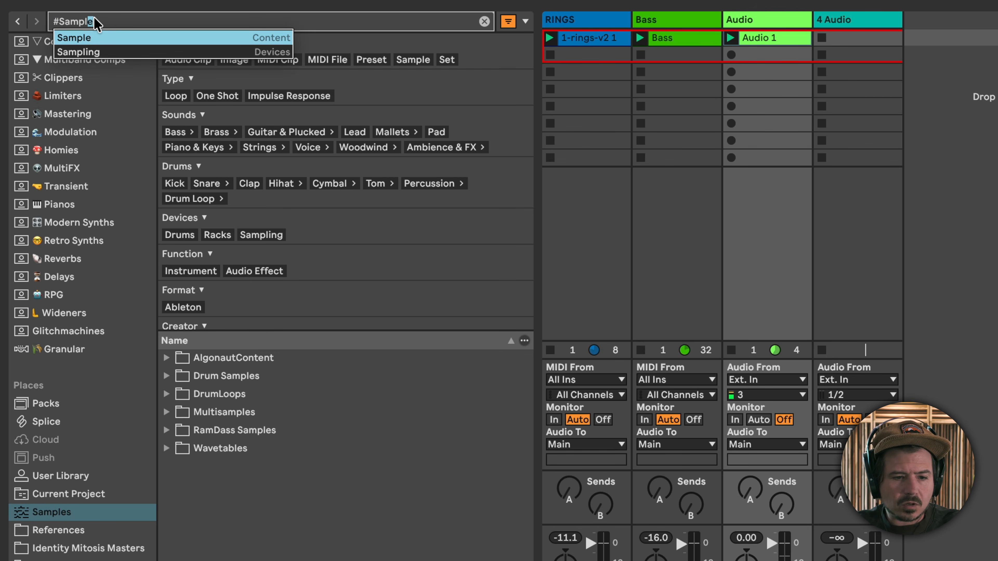
pyautogui.press('Return')
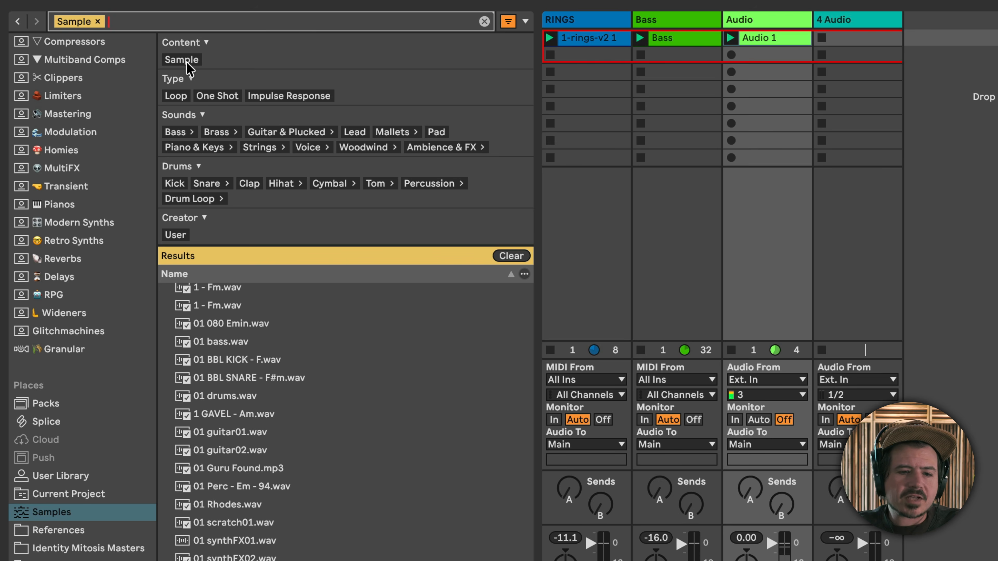
# Apply the Sample content filter, remove the Sample tag from the search and clear the filter.
pyautogui.click(187, 62)
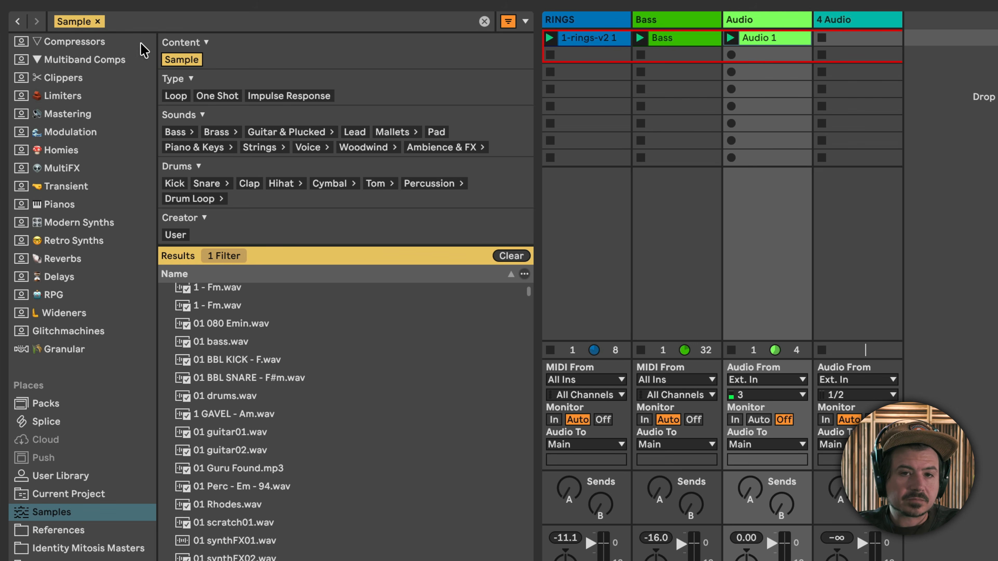
pyautogui.click(98, 21)
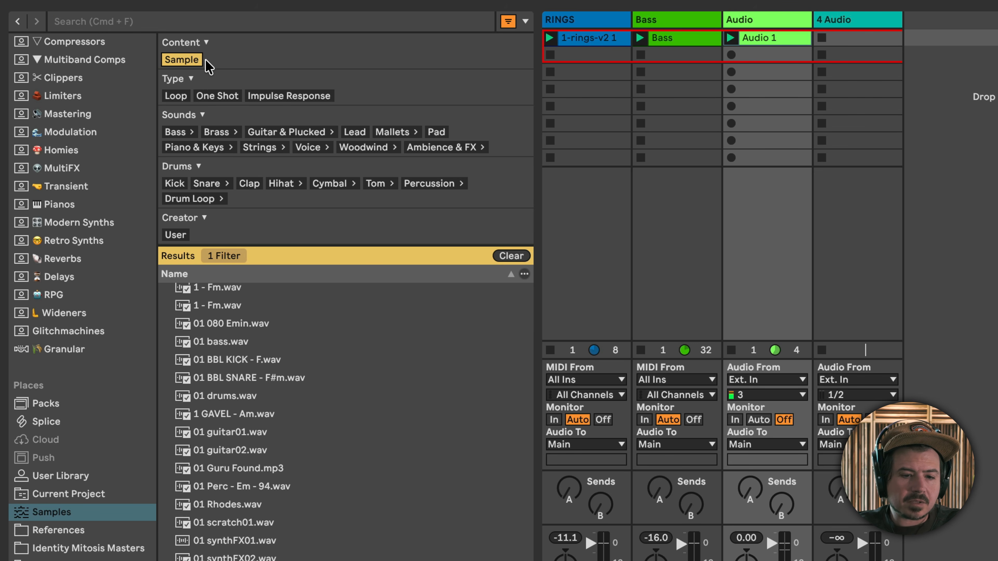
pyautogui.click(184, 60)
# Open the Samples folder in Finder, and look through the folders listed under Places back in Ableton Live.
pyautogui.click(68, 515)
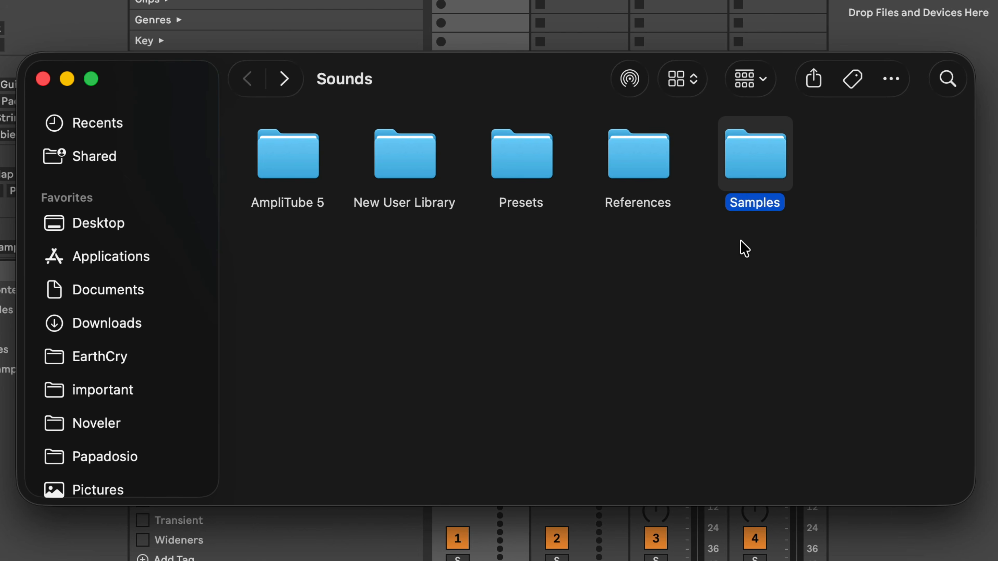
pyautogui.doubleClick(761, 144)
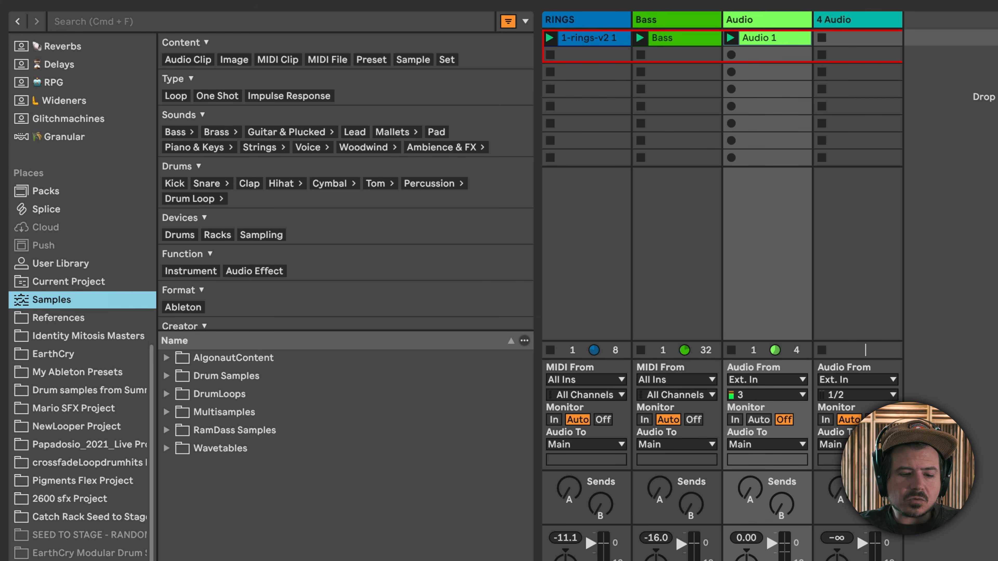
pyautogui.scroll(-4, 82, 297)
pyautogui.scroll(4, 83, 297)
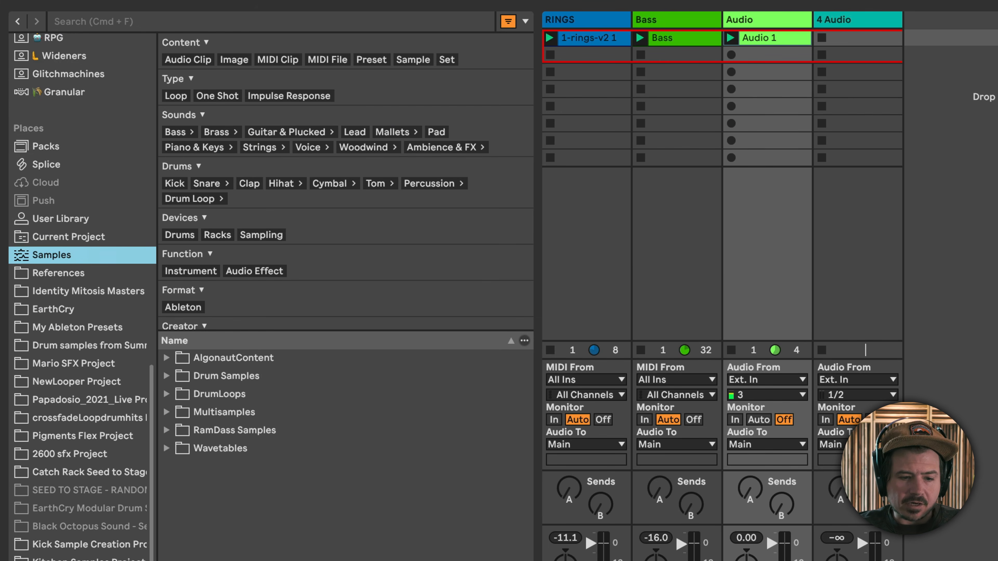
pyautogui.scroll(-4, 83, 530)
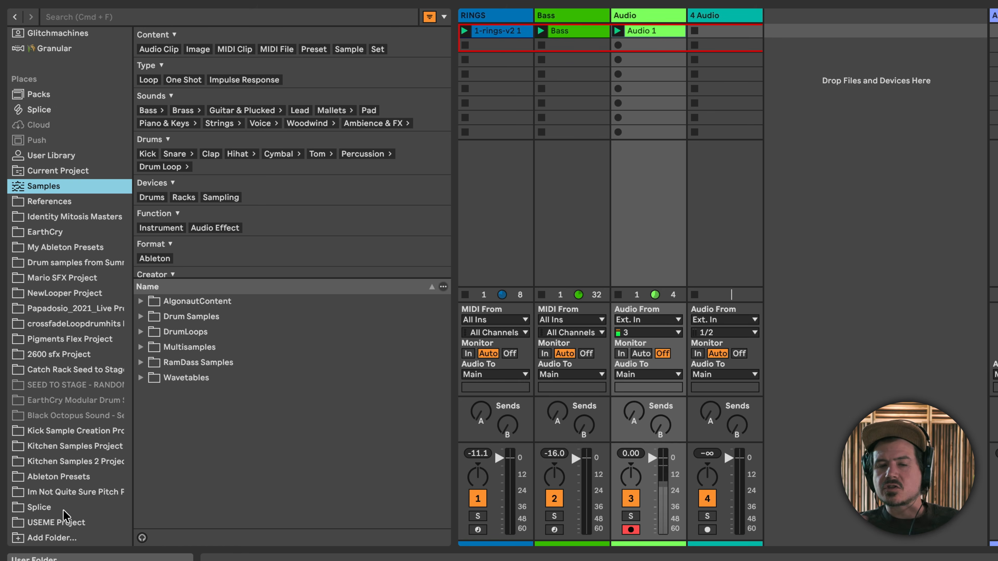
# Search the Samples place for "snare" and expand the Drum Samples folder in the results.
pyautogui.click(115, 17)
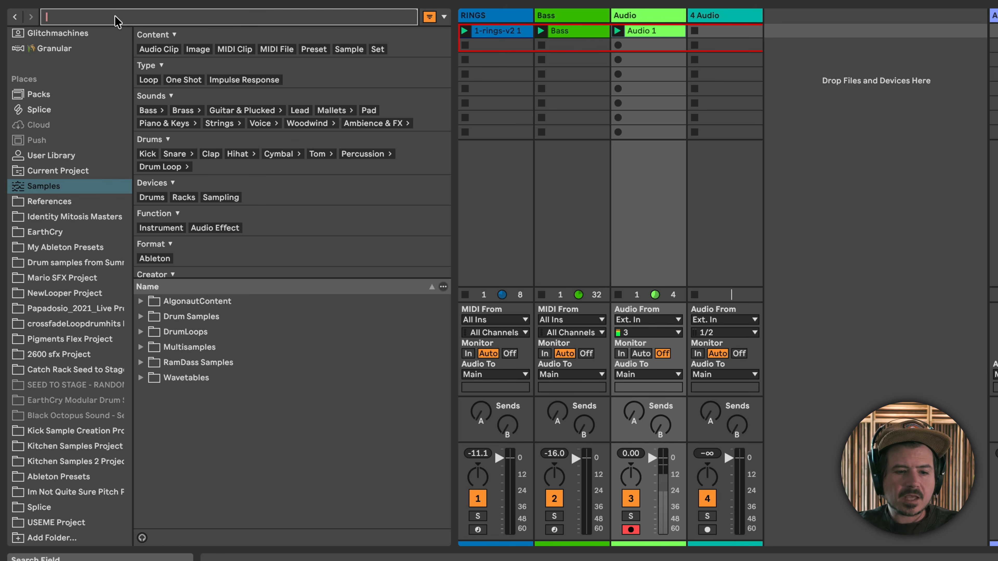
pyautogui.write('snare')
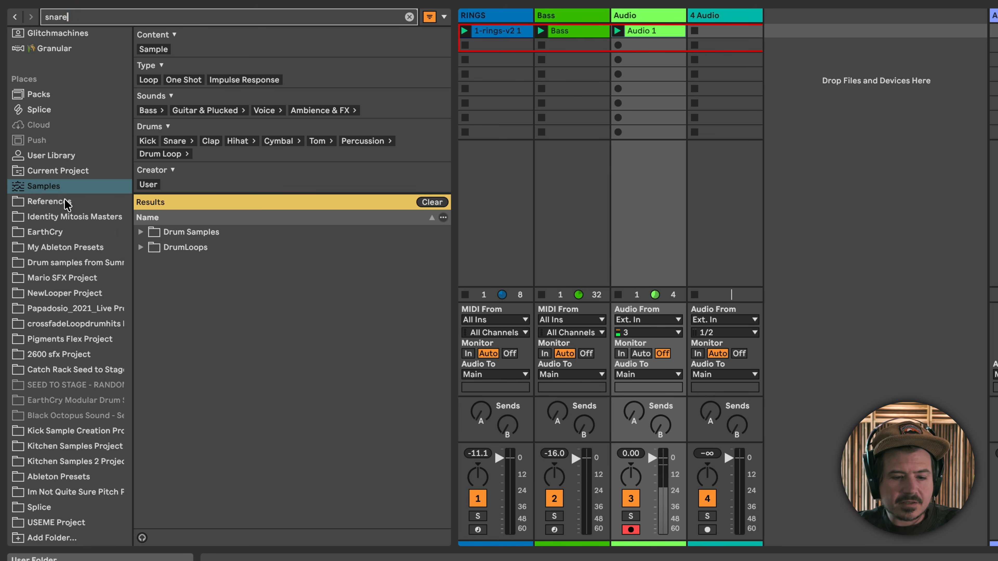
pyautogui.click(141, 232)
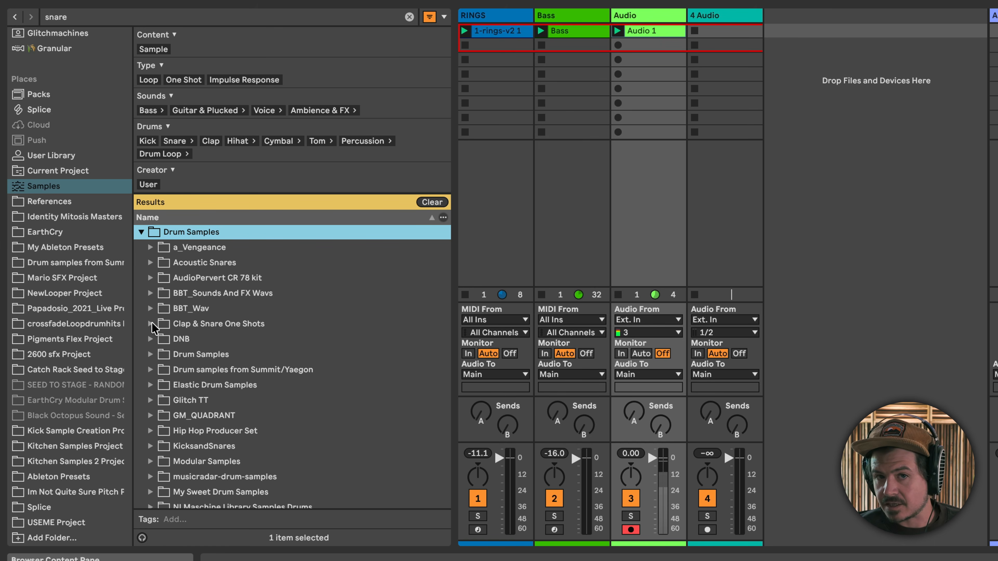
# Show the snare search across the entire library and look through the full list of results.
pyautogui.scroll(15, 53, 192)
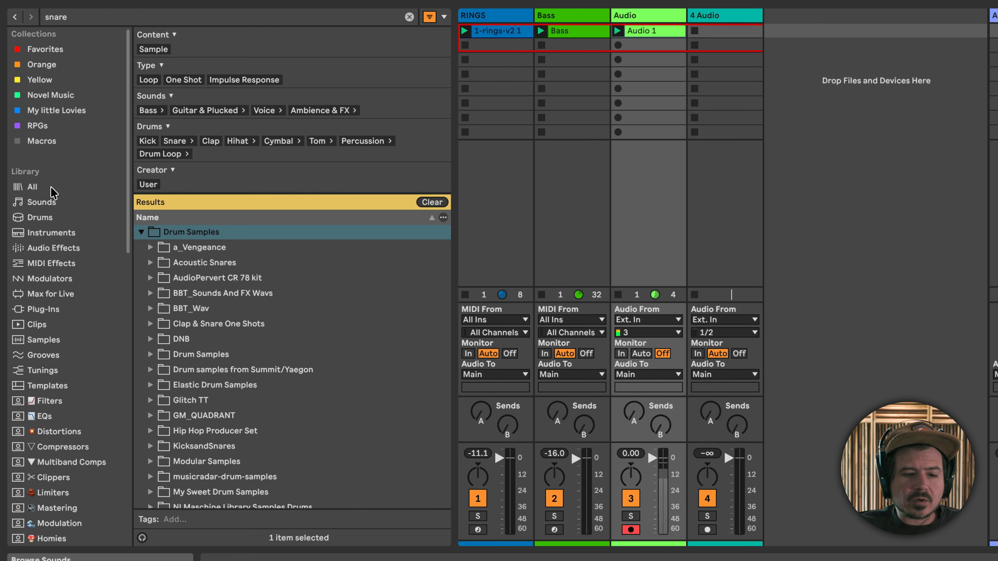
pyautogui.click(52, 190)
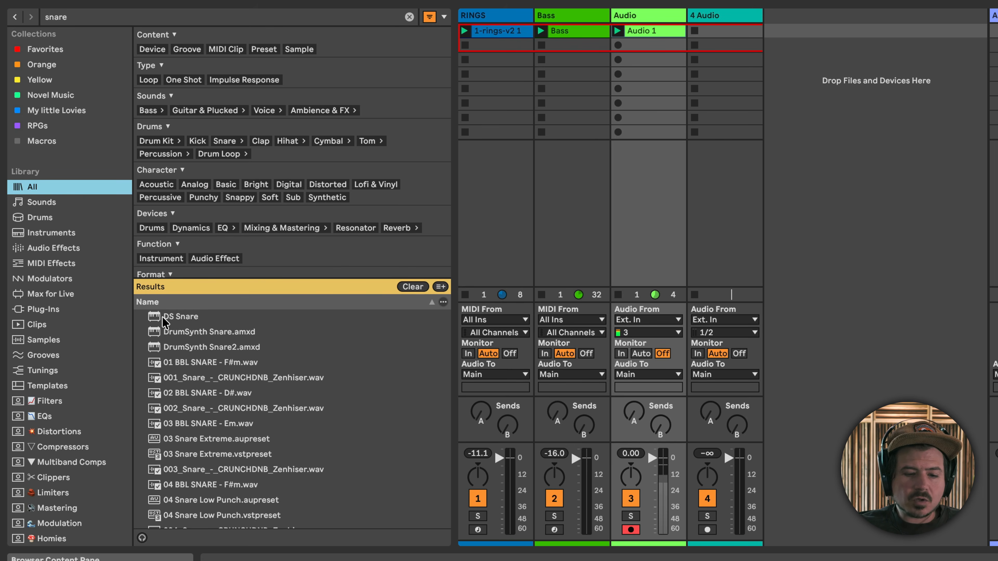
pyautogui.scroll(-20, 274, 373)
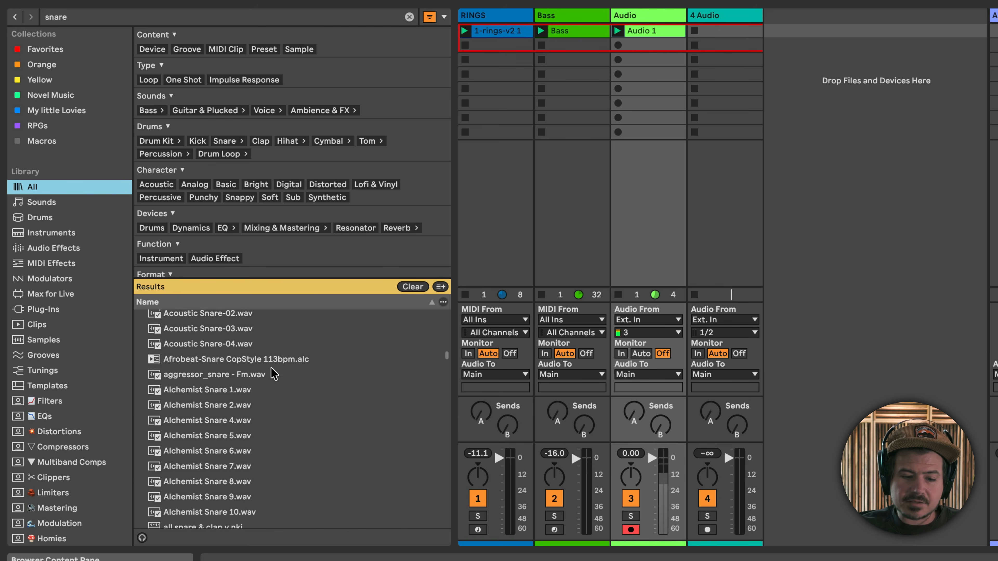
pyautogui.scroll(-20, 274, 373)
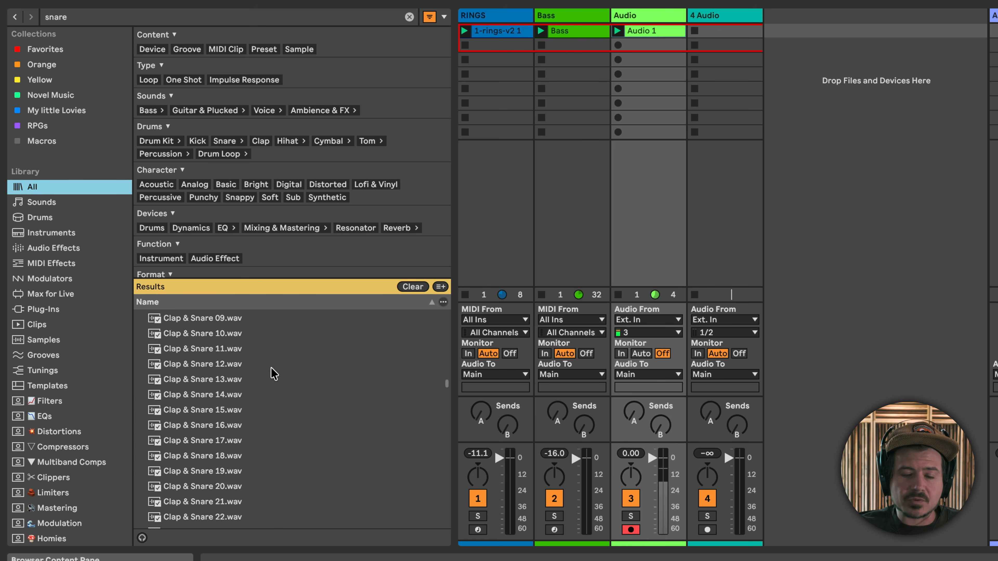
pyautogui.scroll(-20, 274, 374)
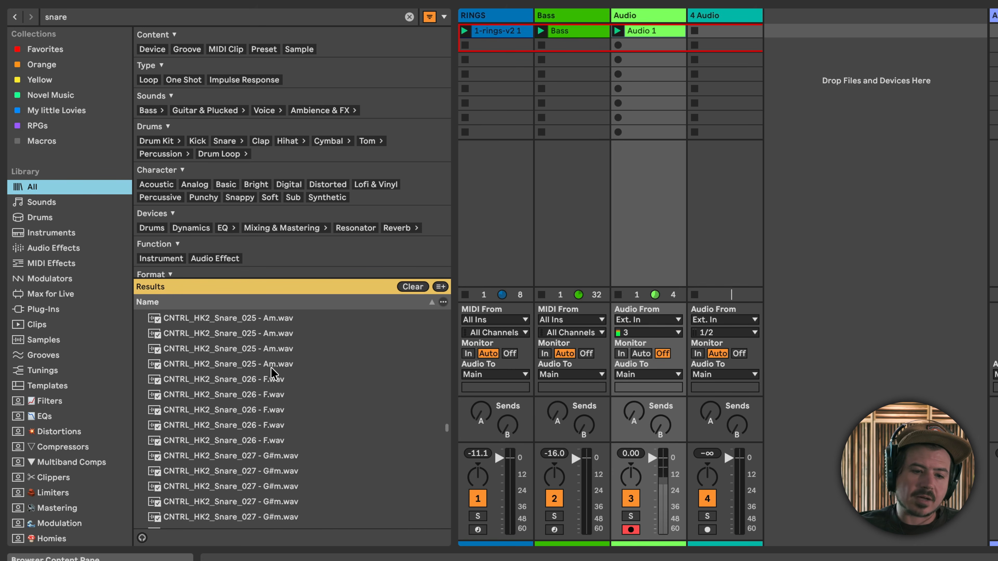
pyautogui.scroll(-15, 23, 510)
# Return to the Samples place and add the sounds_of_the_rd8_fourmilli folder from the Desktop to Places.
pyautogui.click(44, 235)
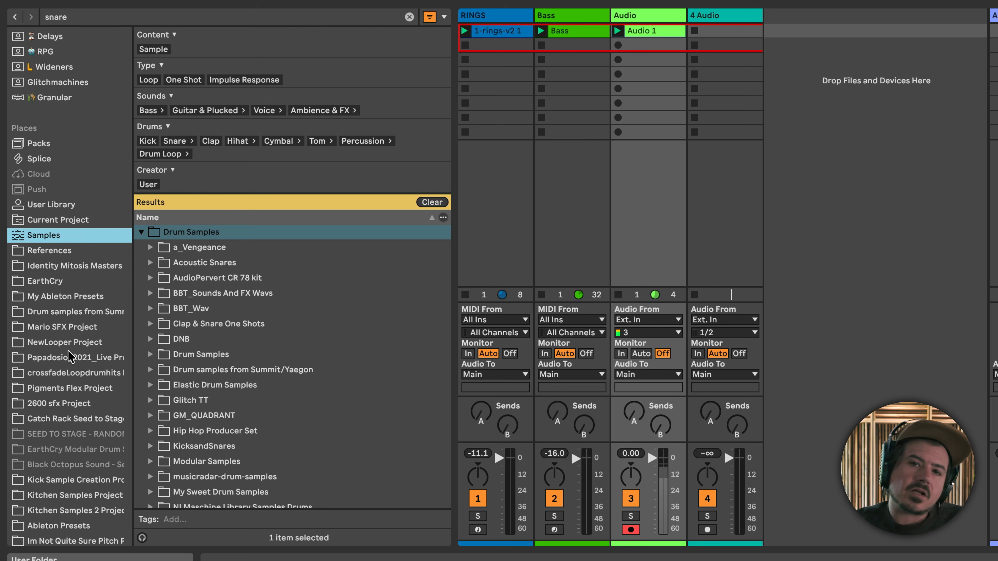
pyautogui.scroll(-3, 69, 355)
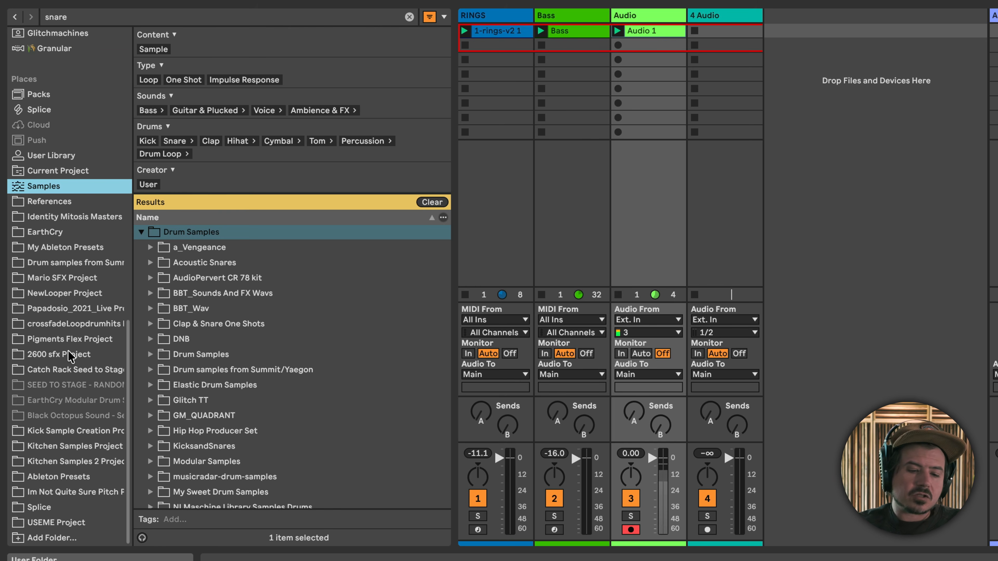
pyautogui.click(47, 538)
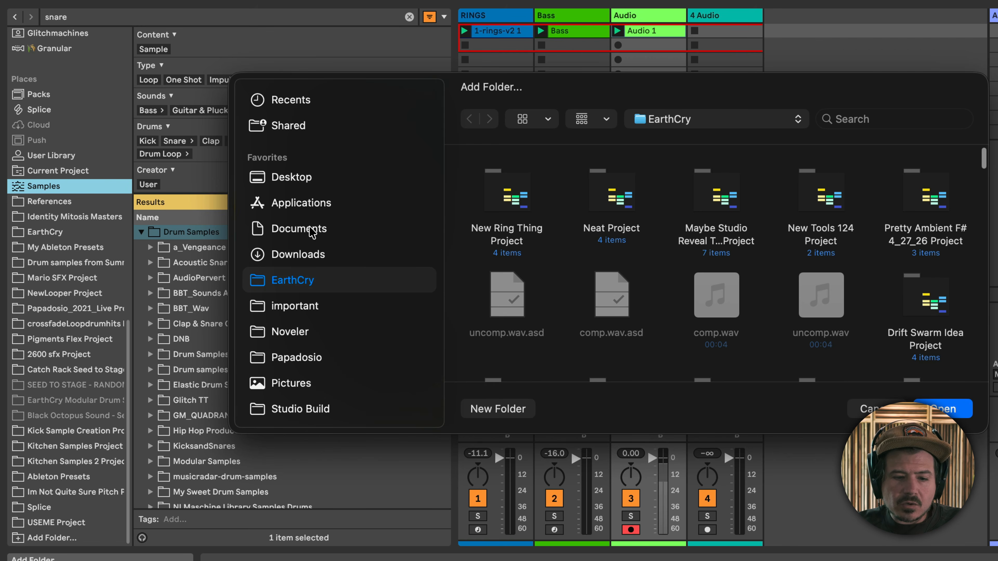
pyautogui.click(299, 177)
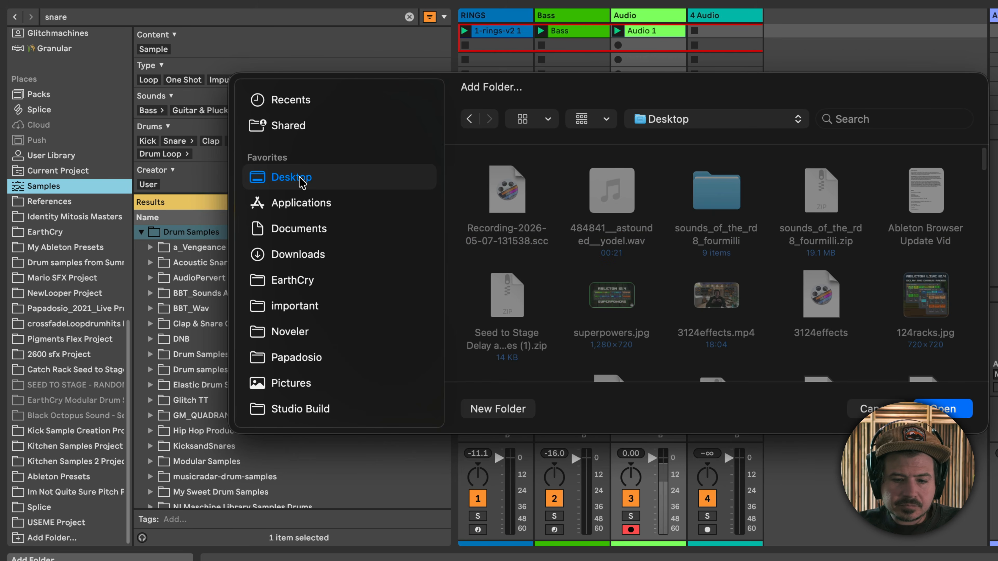
pyautogui.click(716, 197)
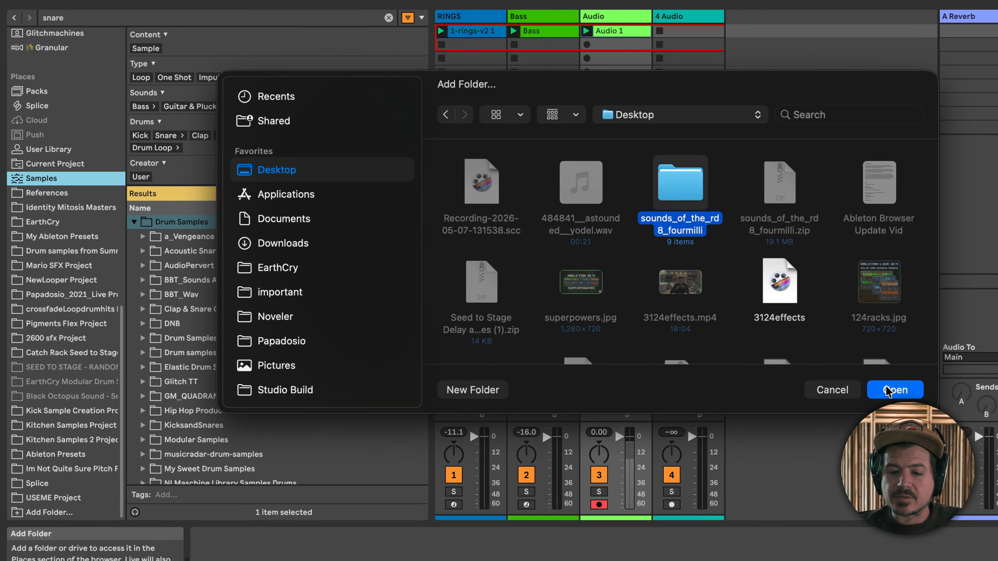
pyautogui.click(887, 390)
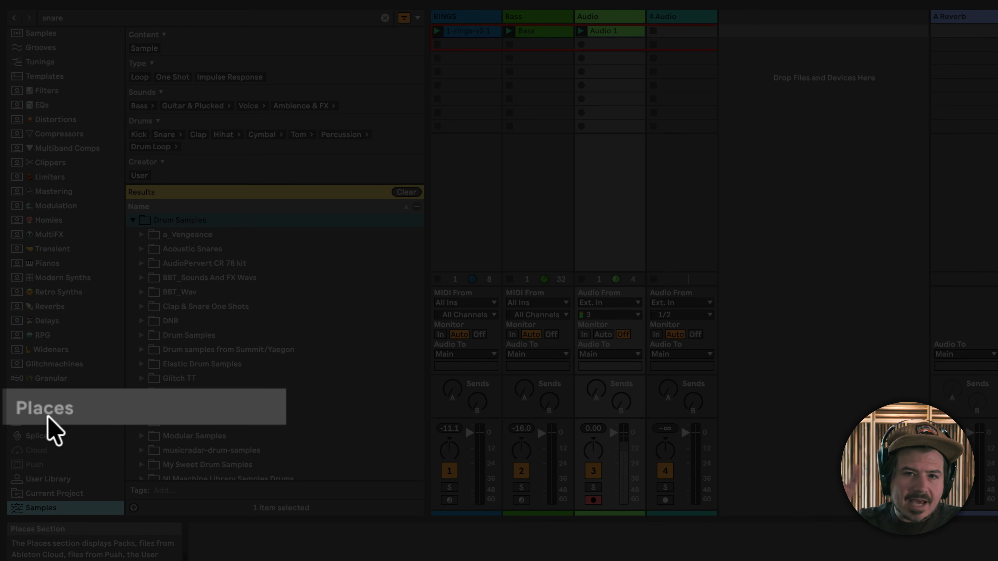
# Display the new sounds_of_the_rd8_fourmilli place, expand its clap folder and select clap_snare_a_4x.wav to view its tags.
pyautogui.scroll(-5, 51, 471)
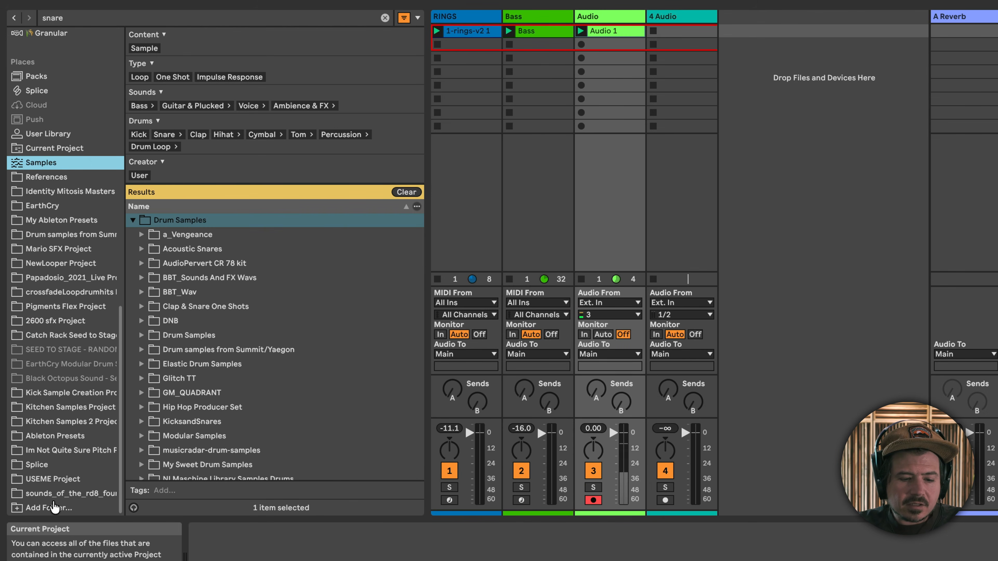
pyautogui.click(53, 493)
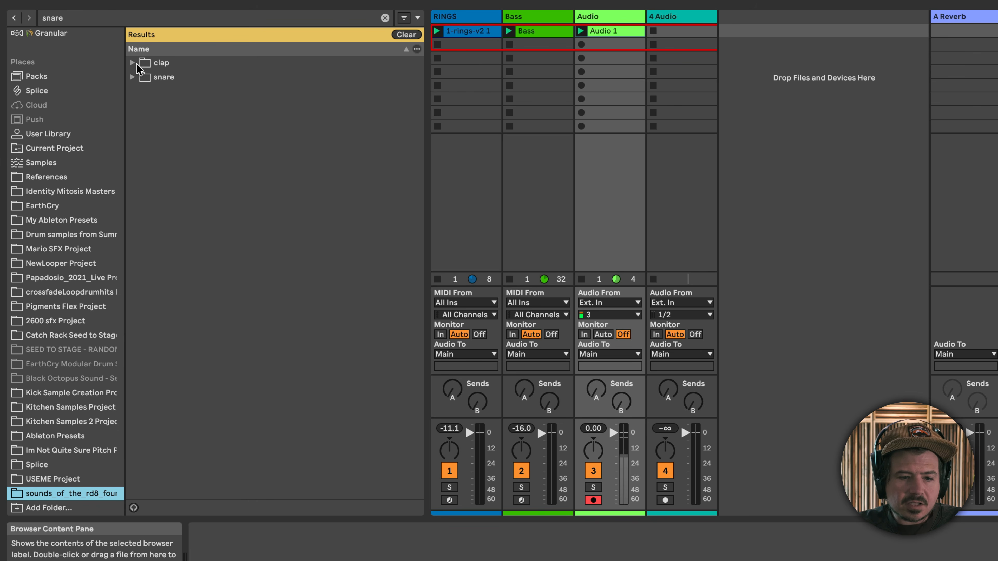
pyautogui.click(134, 63)
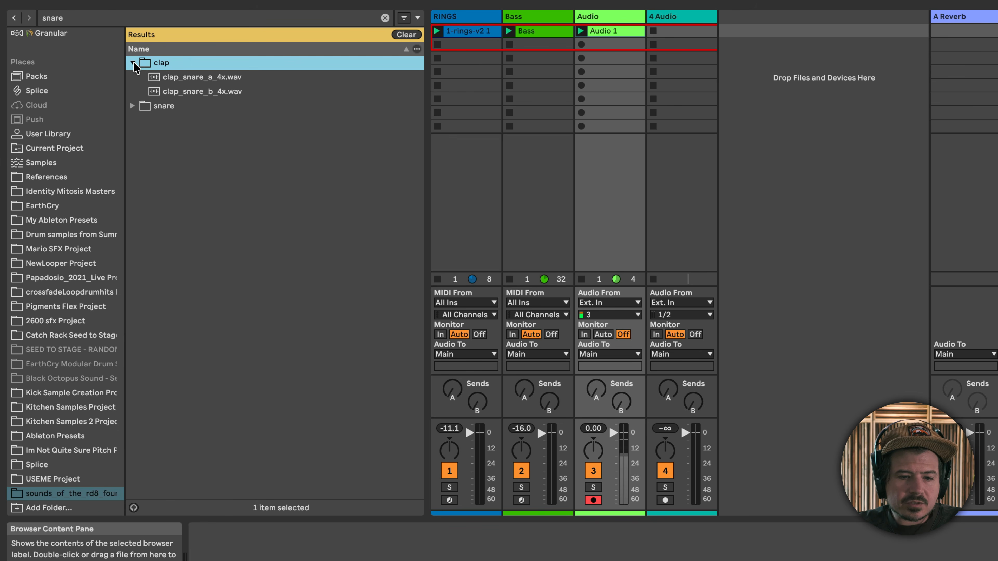
pyautogui.click(177, 80)
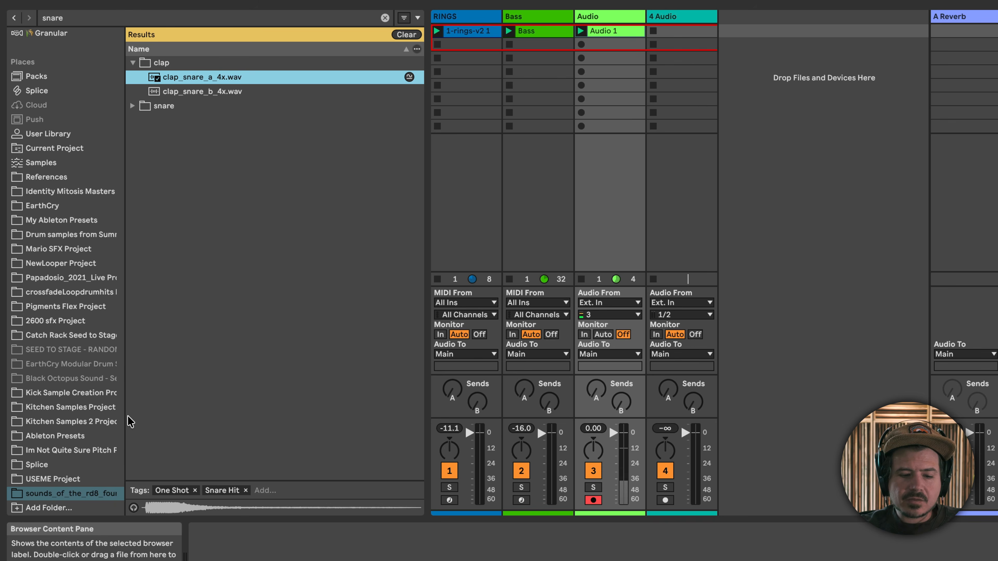
# Enable file preview and audition clap_snare_a_4x.wav and clap_snare_b_4x.wav alternately.
pyautogui.click(134, 508)
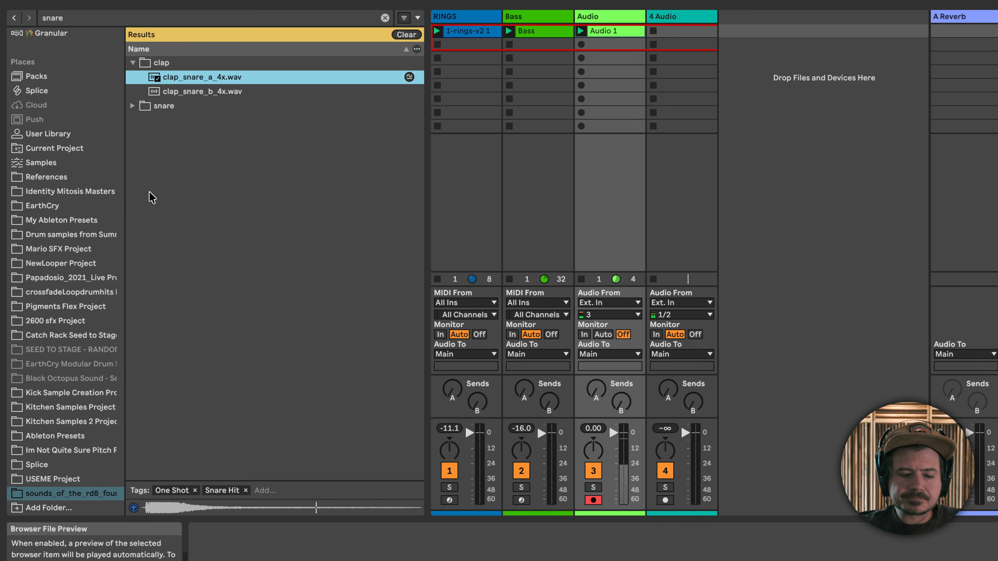
pyautogui.click(180, 92)
pyautogui.click(181, 78)
pyautogui.click(182, 93)
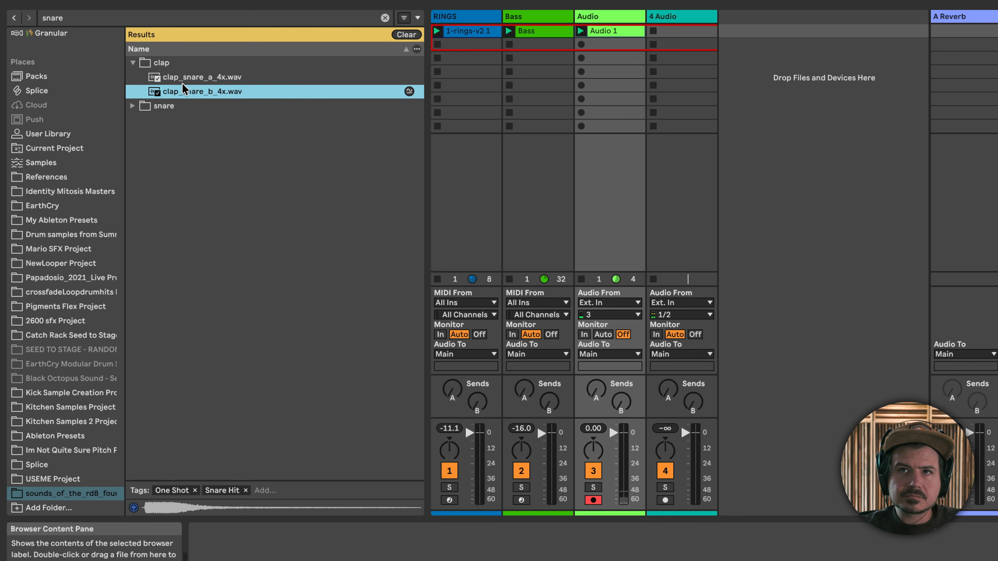
pyautogui.click(192, 82)
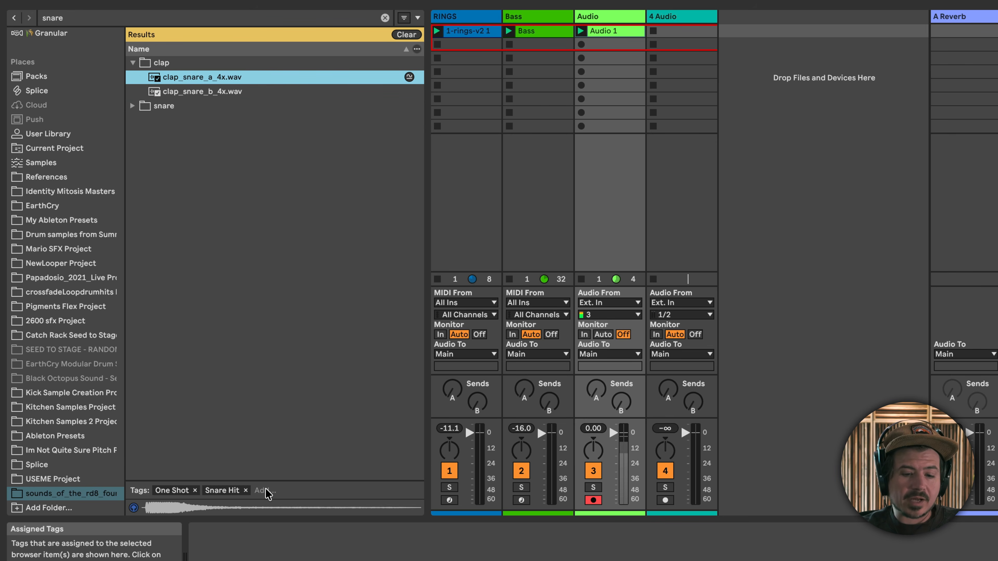
# Assign the existing Clap tag to both clap_snare files and check the tags of clap_snare_b_4x.wav.
pyautogui.keyDown('shift'); pyautogui.click(210, 94); pyautogui.keyUp('shift')
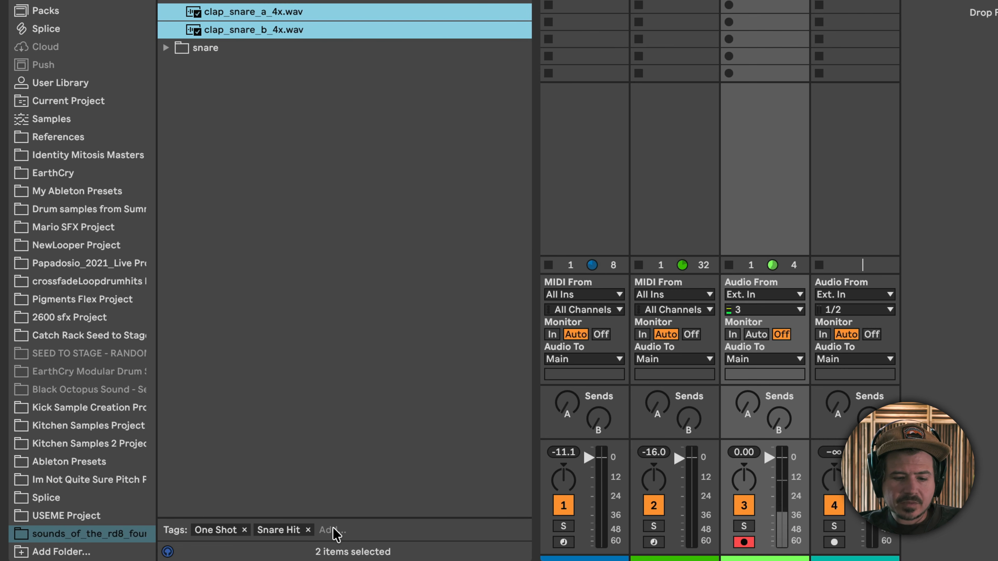
pyautogui.click(333, 530)
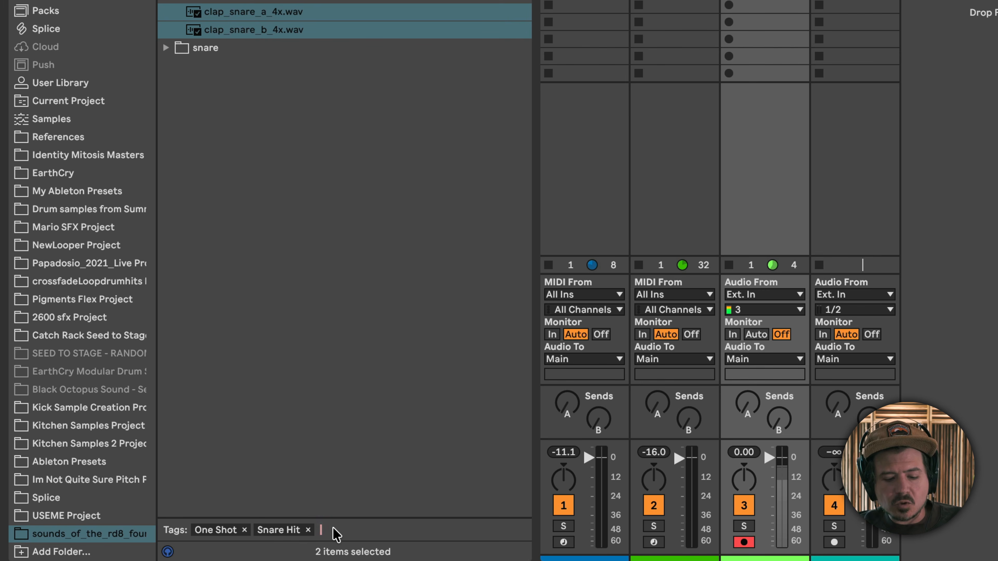
pyautogui.write('Clap')
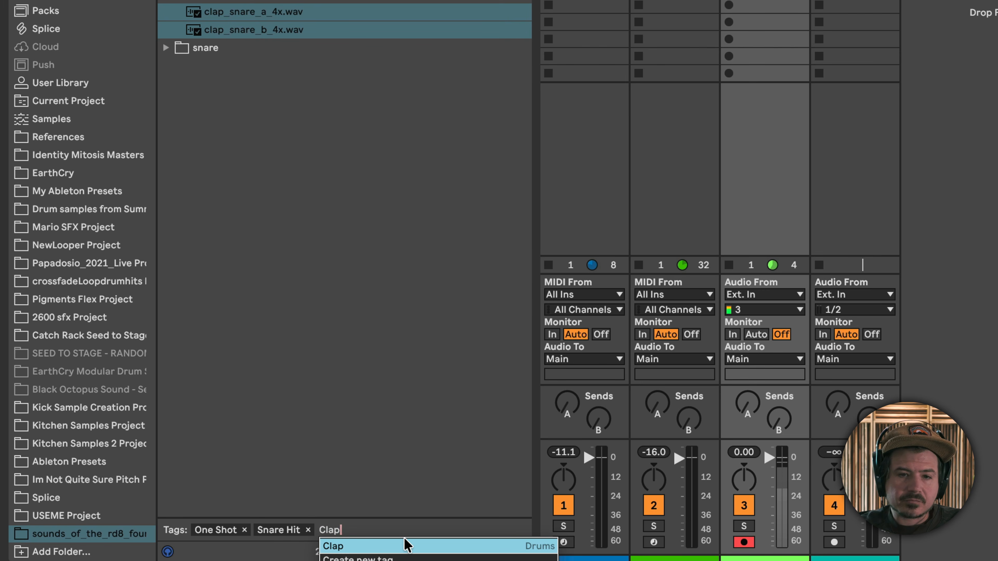
pyautogui.click(404, 544)
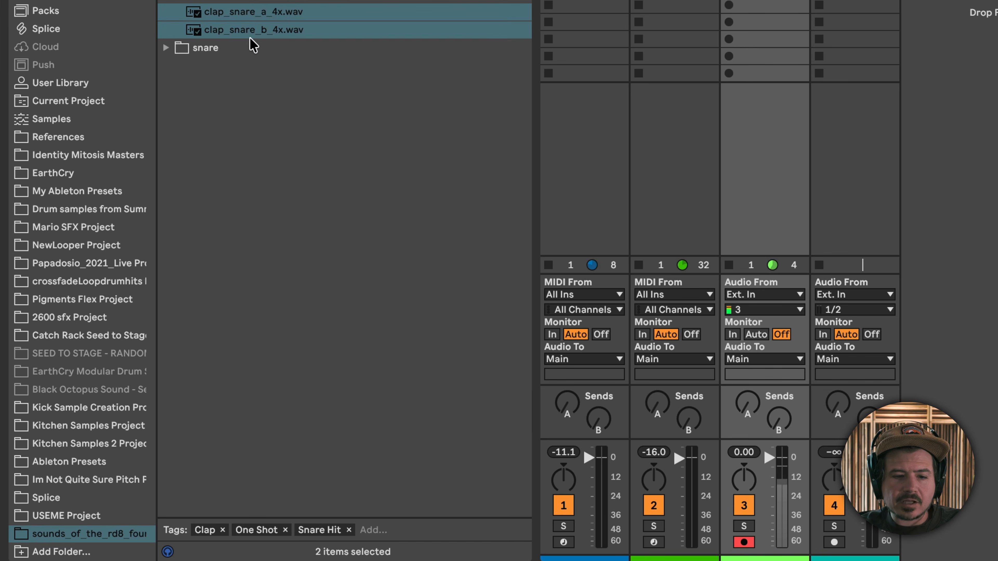
pyautogui.click(252, 46)
pyautogui.click(238, 30)
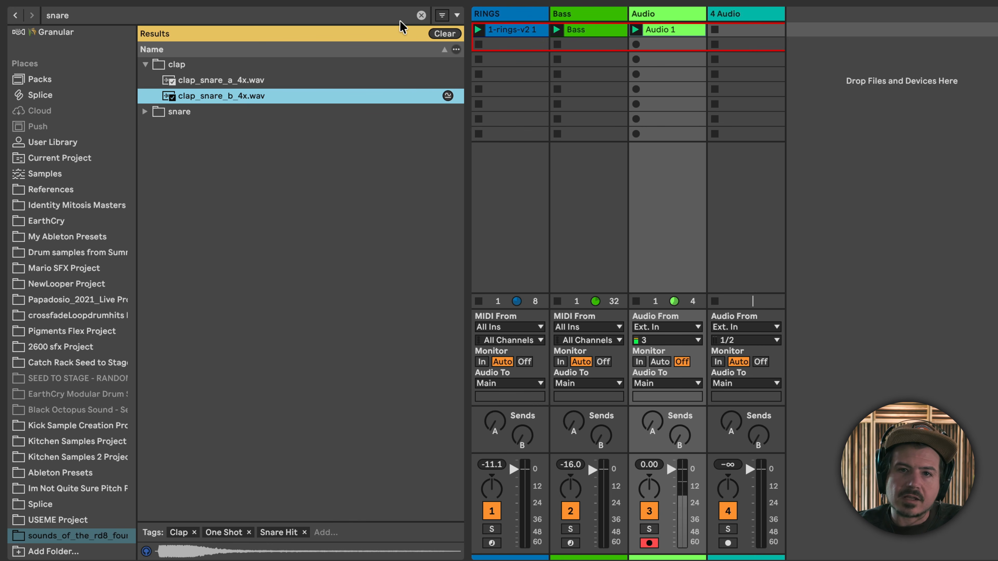
# Clear the snare search and audition kick_3_4x.wav from the kicc folder, viewing its tags.
pyautogui.click(420, 15)
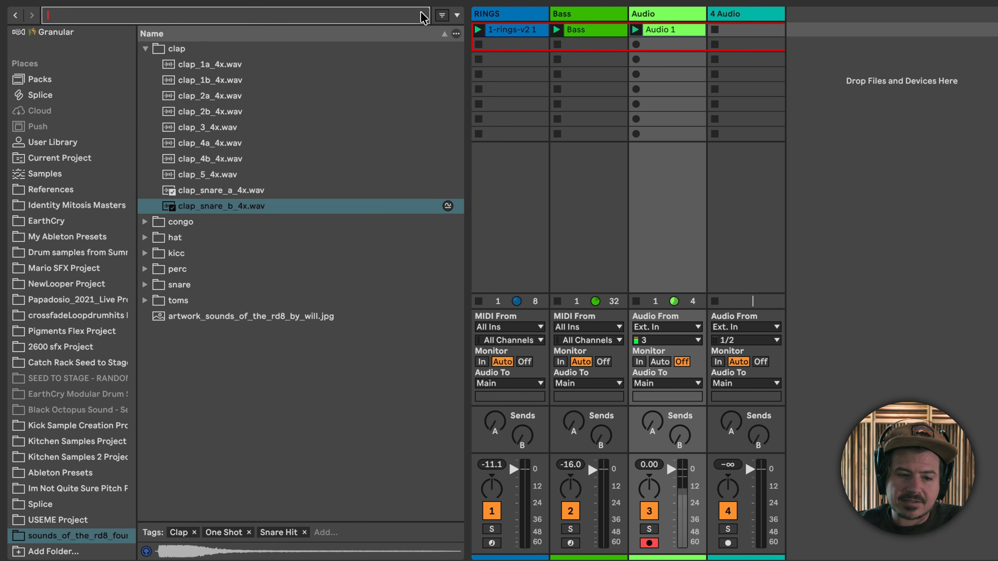
pyautogui.click(146, 49)
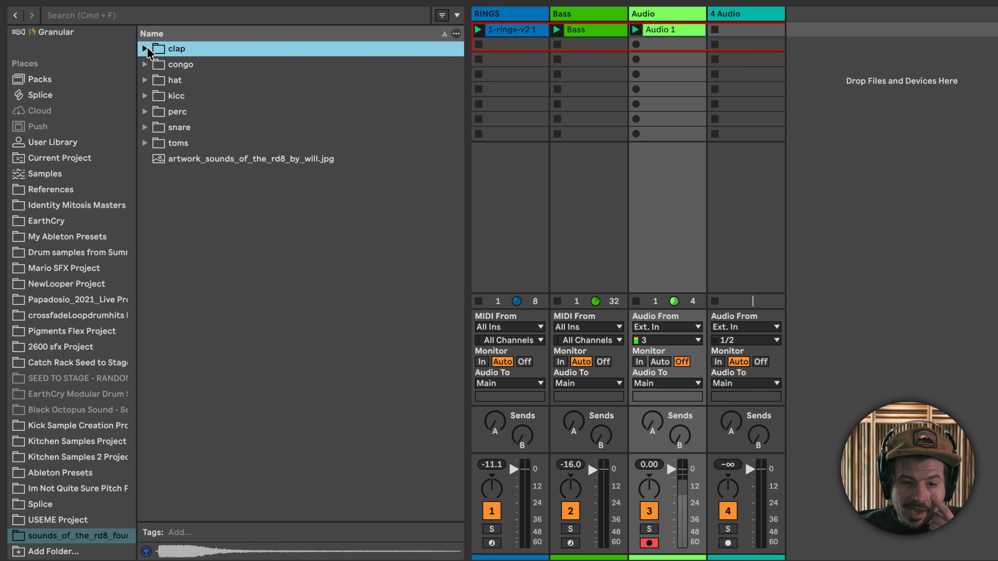
pyautogui.click(145, 96)
pyautogui.click(200, 144)
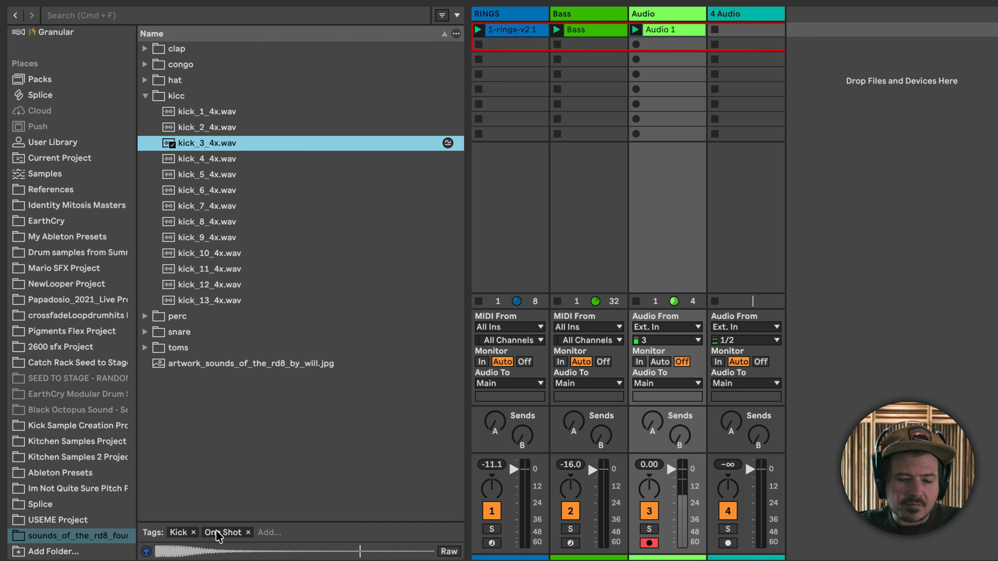
# Disable file preview and delete the Audio 1 clip from the Audio track.
pyautogui.click(146, 552)
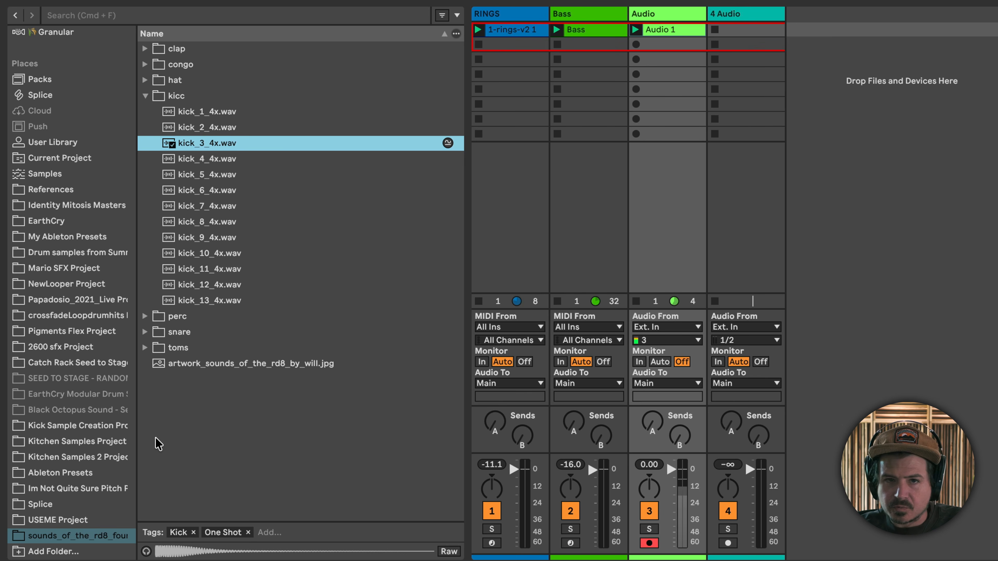
pyautogui.click(663, 30)
pyautogui.press('Delete')
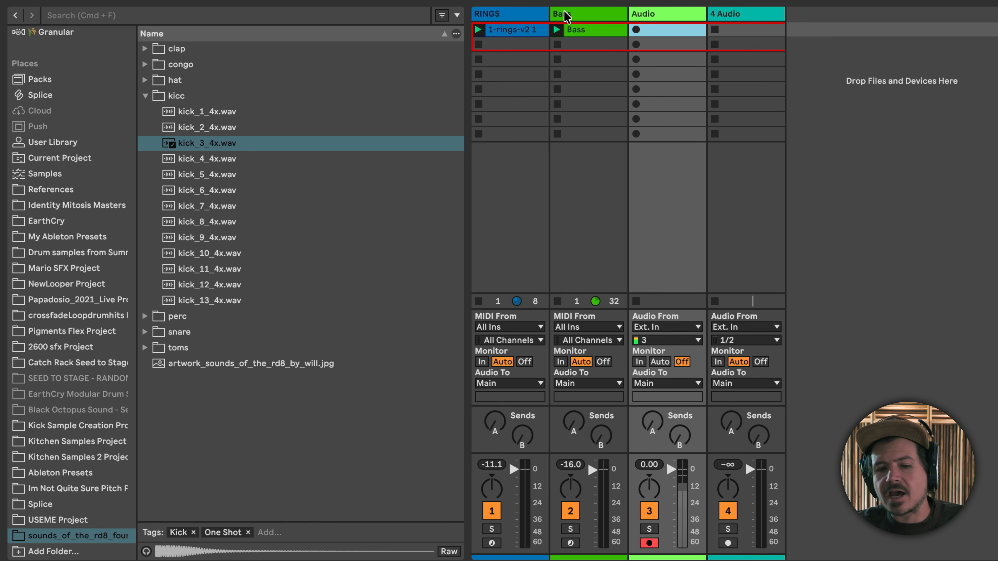
# Open the DnB Breaks folder inside DrumLoops in the Samples place and view the tags of Gated_Break_176.wav.
pyautogui.click(114, 174)
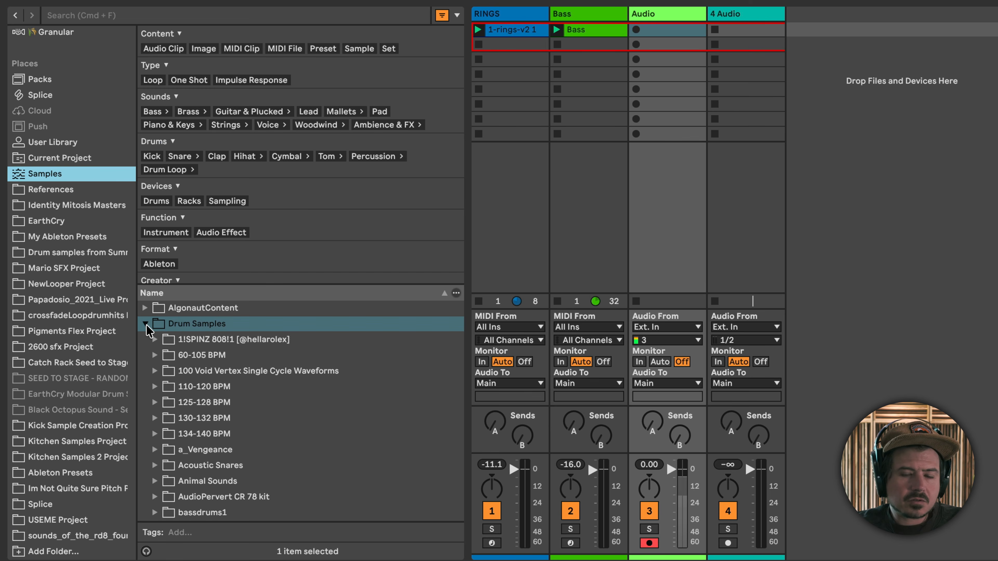
pyautogui.click(146, 324)
pyautogui.click(145, 340)
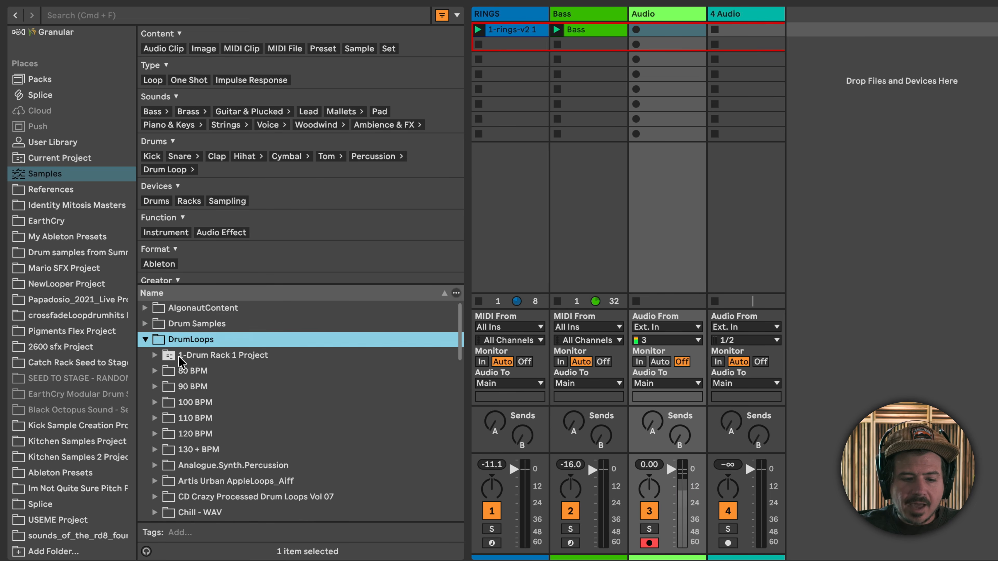
pyautogui.scroll(-5, 179, 358)
pyautogui.click(168, 427)
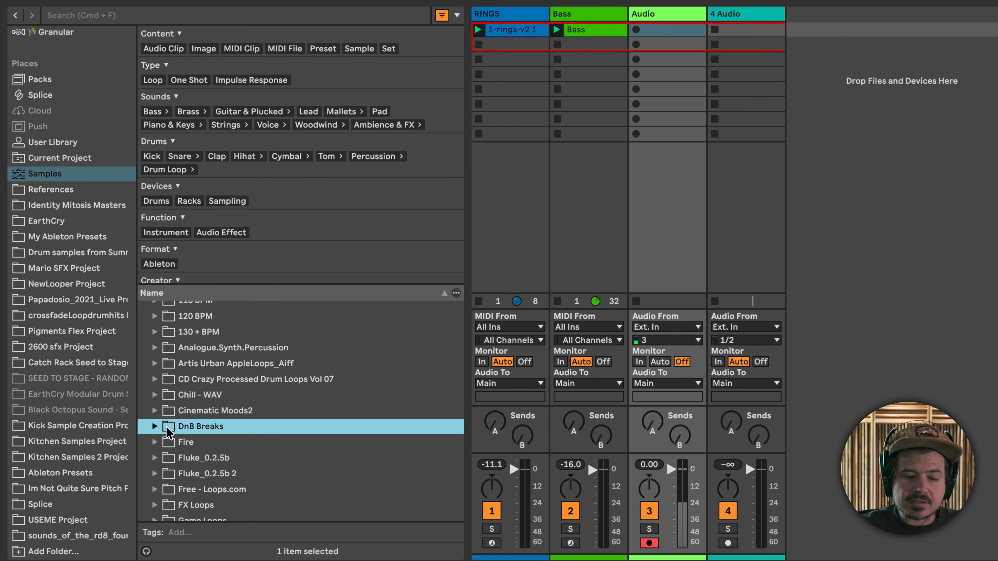
pyautogui.click(155, 427)
pyautogui.scroll(-6, 255, 456)
pyautogui.scroll(-5, 255, 456)
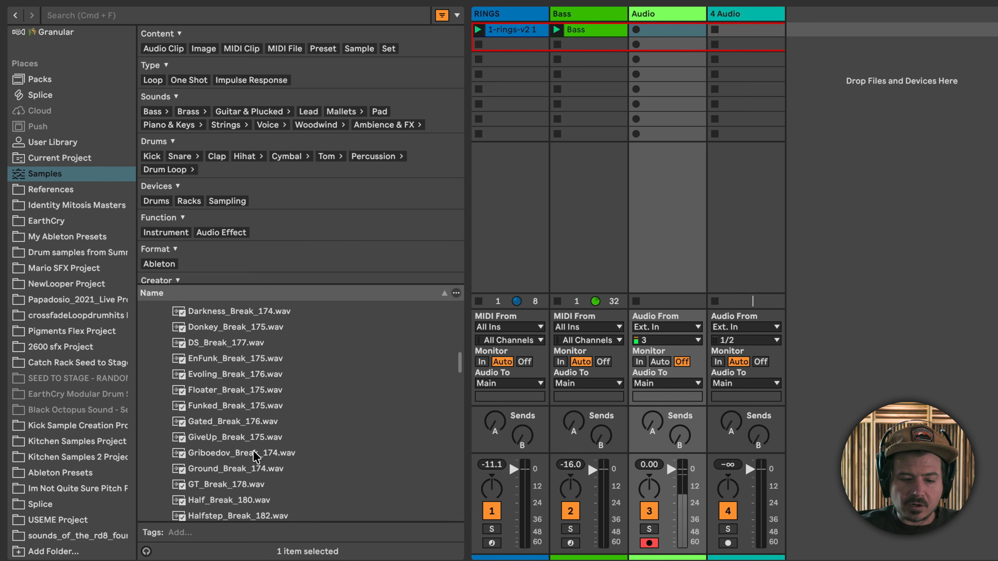
pyautogui.click(245, 416)
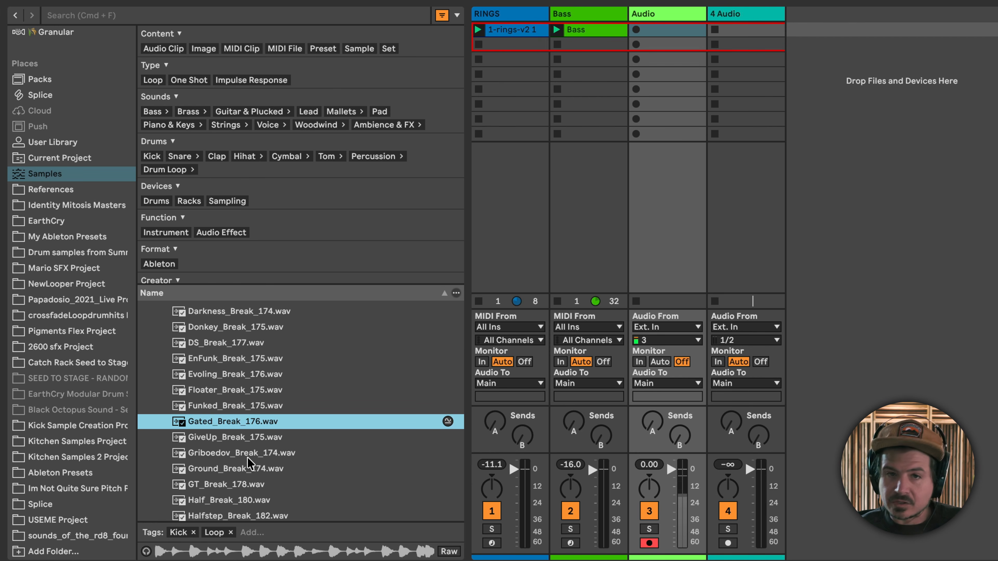
# Create a Dnb tag under Loop and assign it to the DnB Breaks files from Arc_Break_176.wav through Zonde_Break_174.wav.
pyautogui.scroll(10, 241, 432)
pyautogui.click(234, 394)
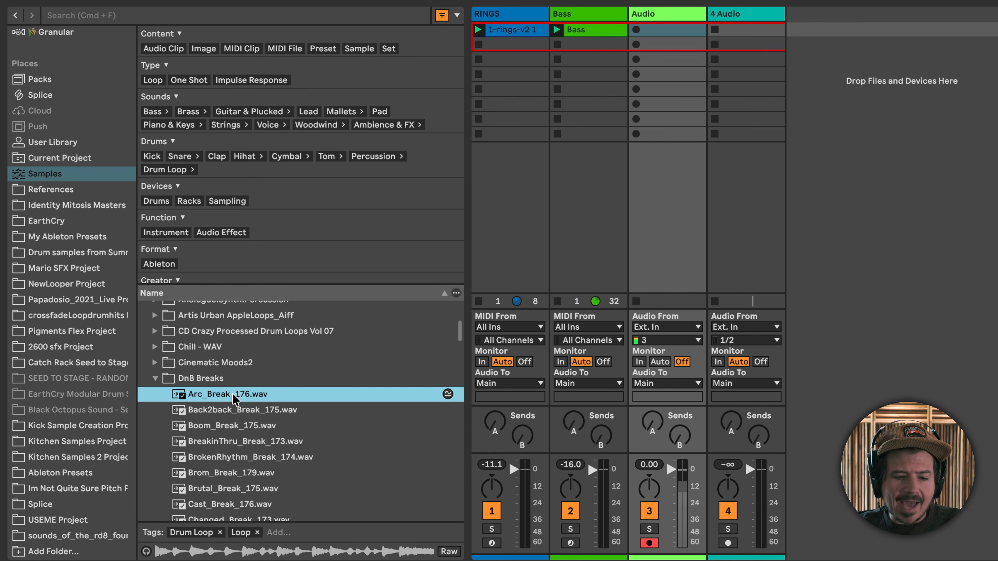
pyautogui.scroll(-20, 251, 451)
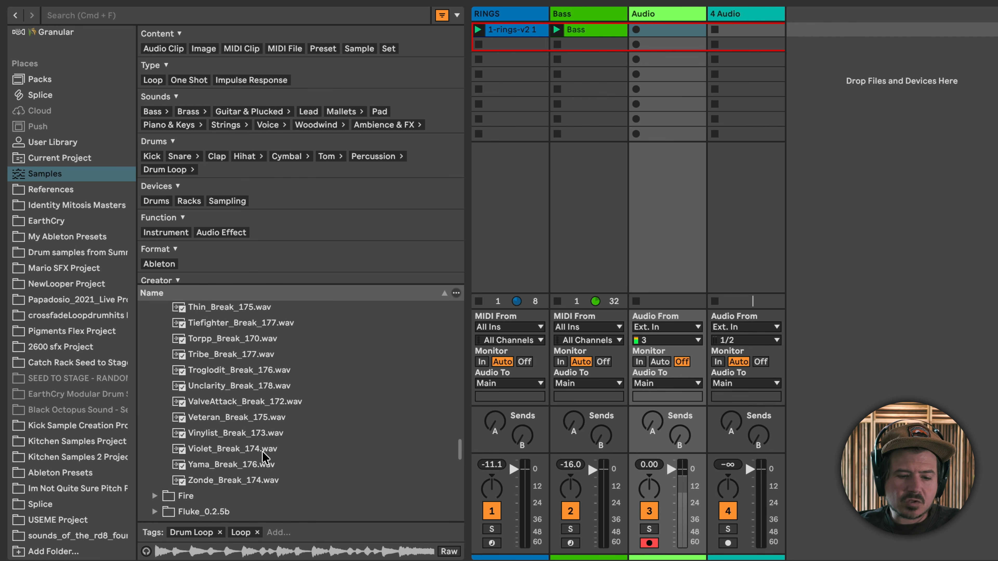
pyautogui.scroll(-4, 263, 454)
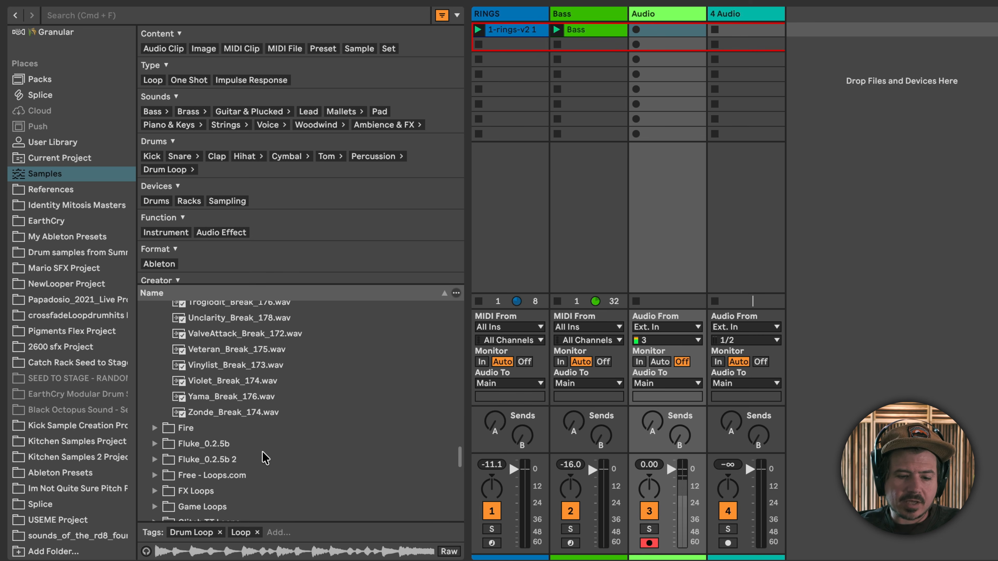
pyautogui.keyDown('shift'); pyautogui.click(227, 412); pyautogui.keyUp('shift')
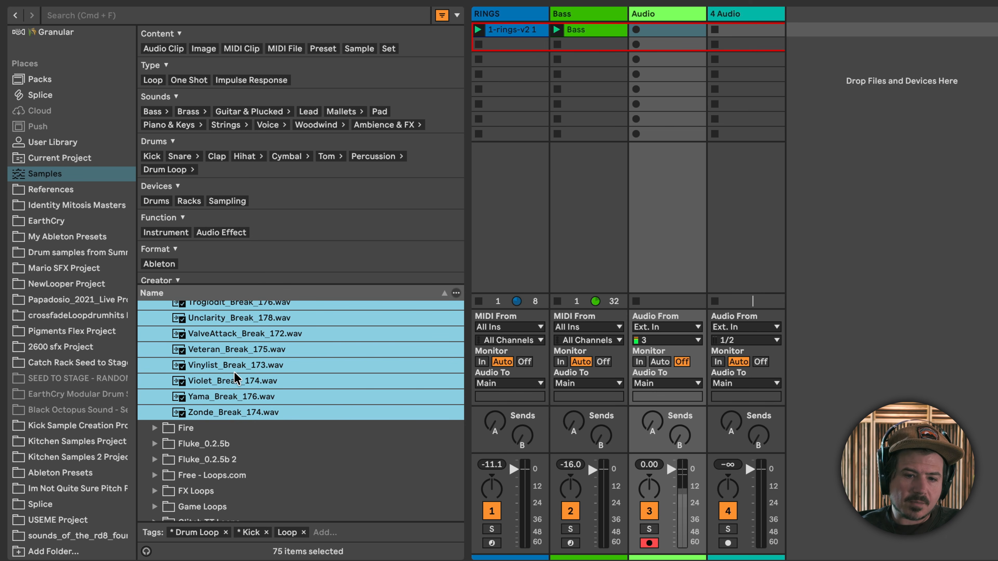
pyautogui.click(321, 532)
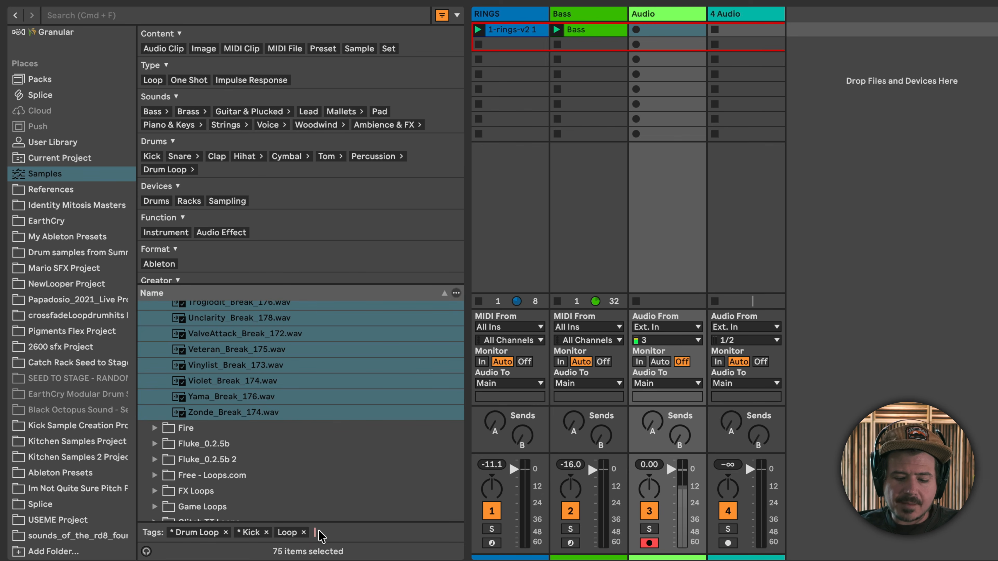
pyautogui.write('Dr')
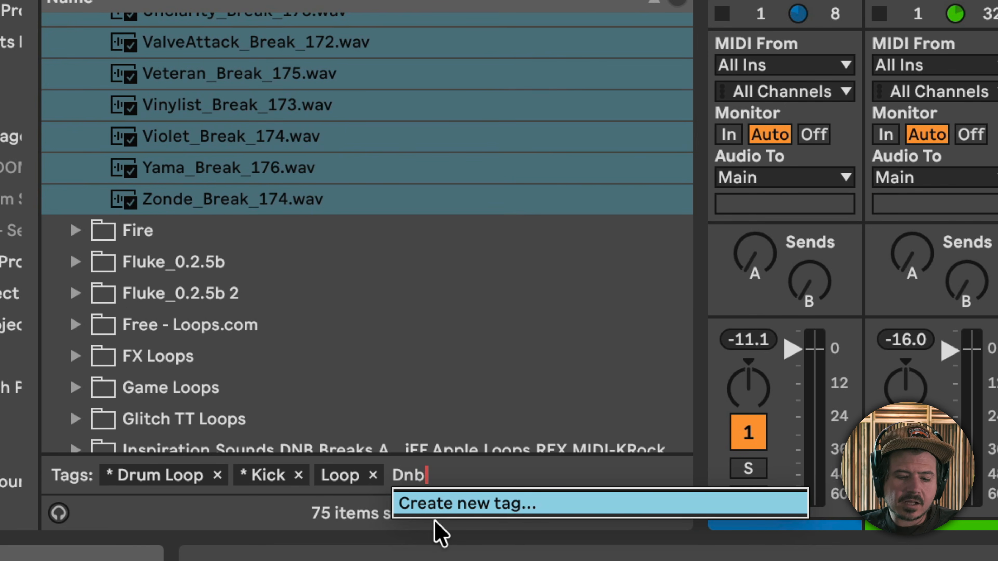
pyautogui.click(434, 500)
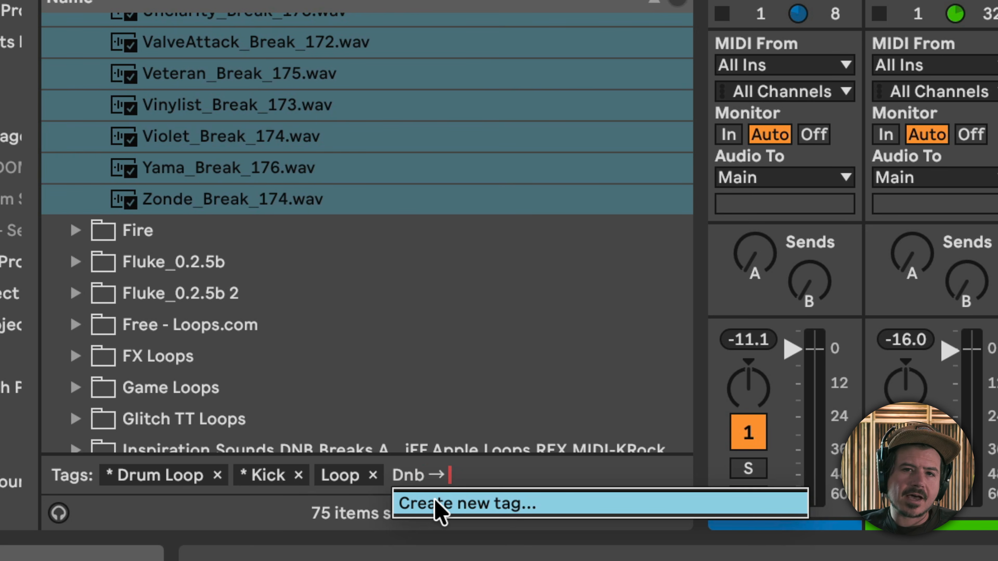
pyautogui.write('L')
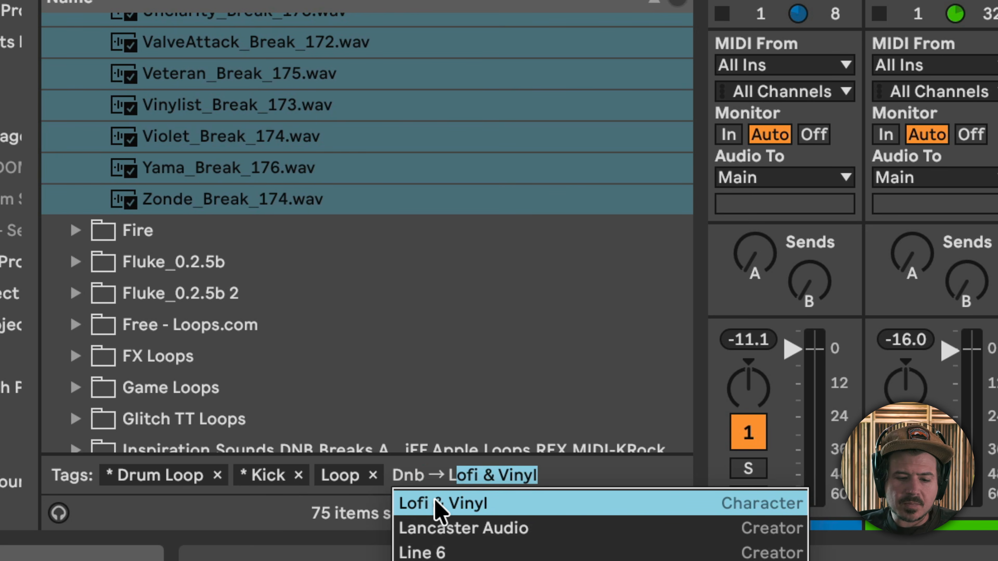
pyautogui.write('ooping')
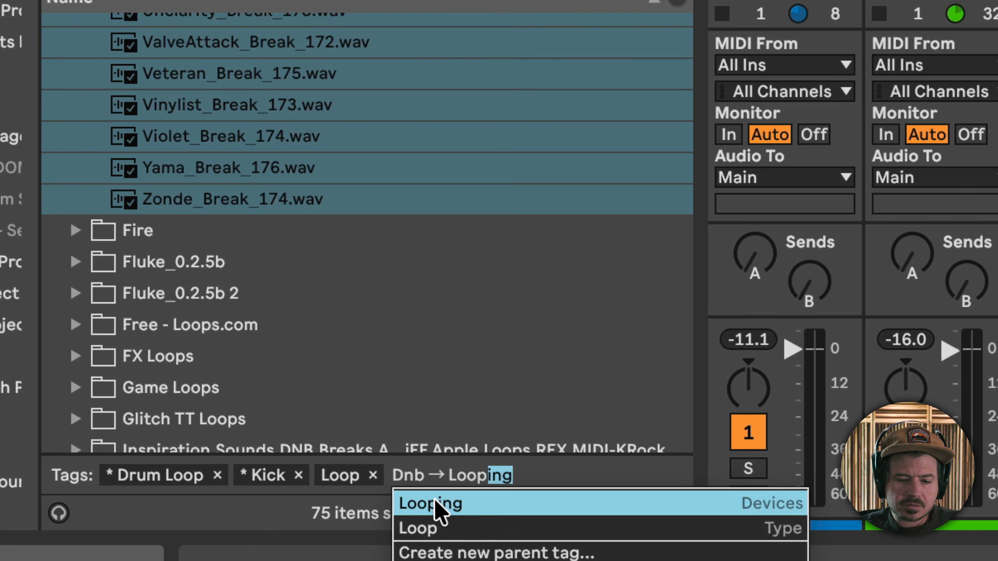
pyautogui.click(433, 529)
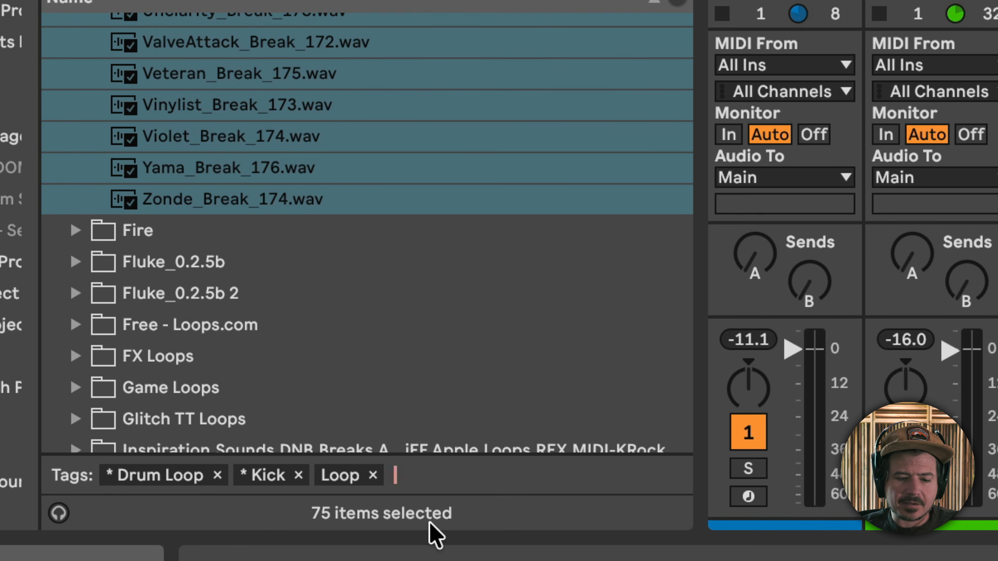
pyautogui.write('Dnb')
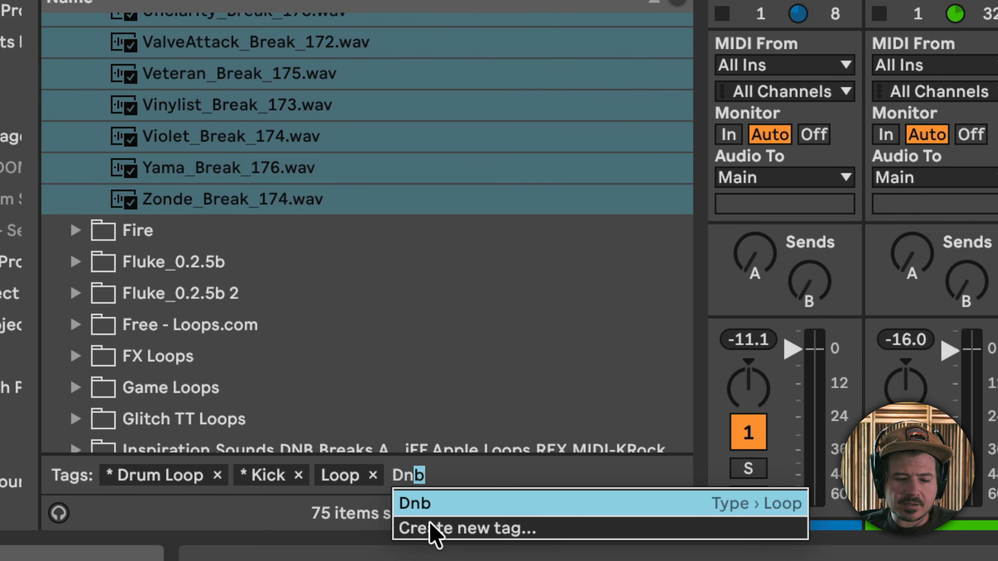
pyautogui.click(434, 504)
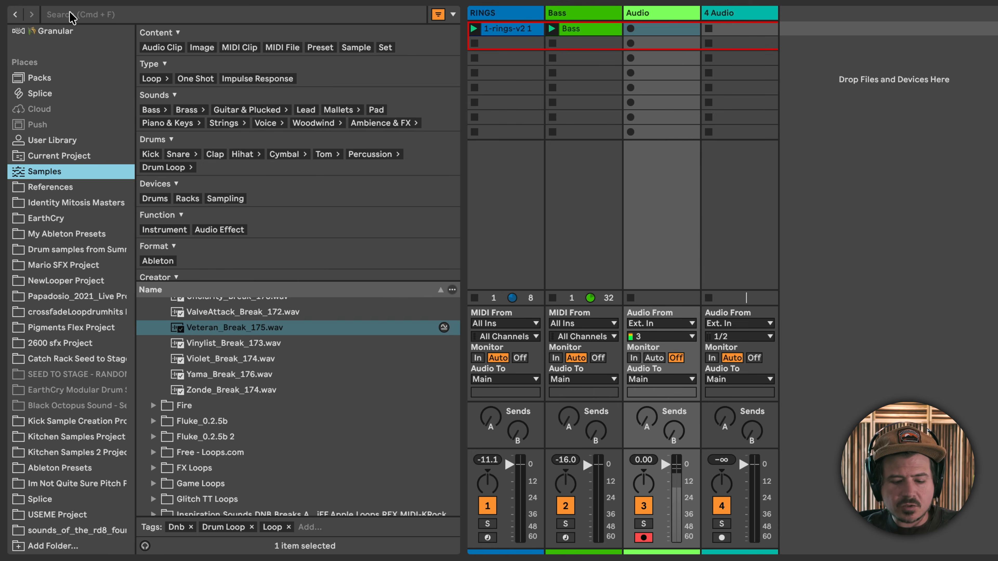
# Search the entire library for files carrying the Dnb tag.
pyautogui.click(70, 13)
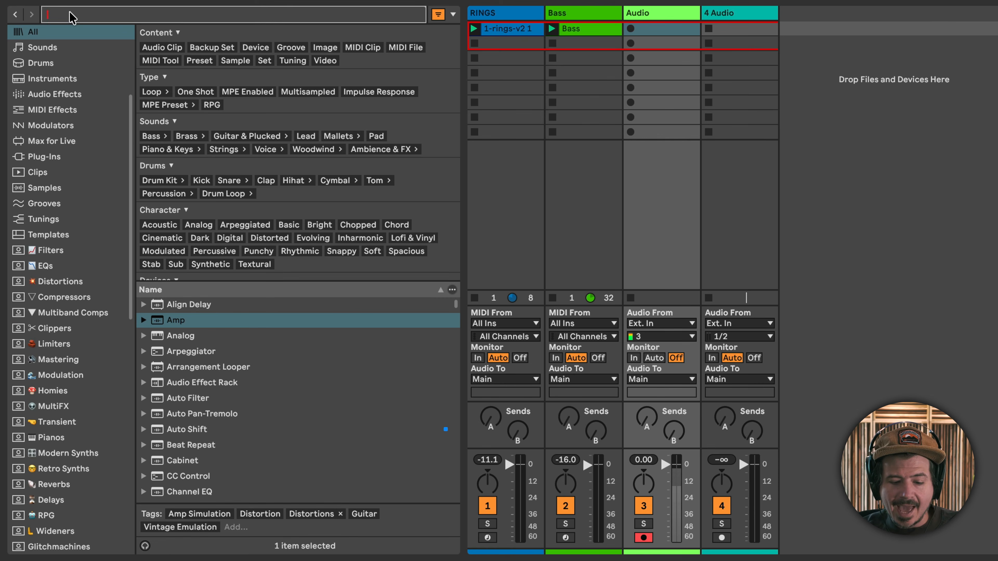
pyautogui.write('#Dnb')
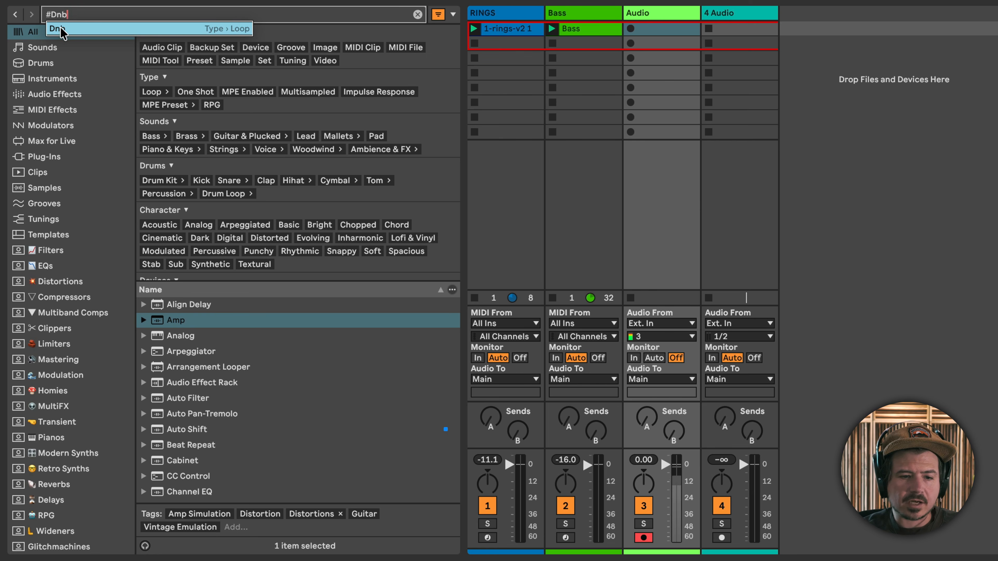
pyautogui.click(62, 29)
# Audition Chopmeout_Break_175.wav and Chordy_Break_180.wav, and place Changed_Break_173.wav in the Audio track's first clip slot.
pyautogui.click(241, 329)
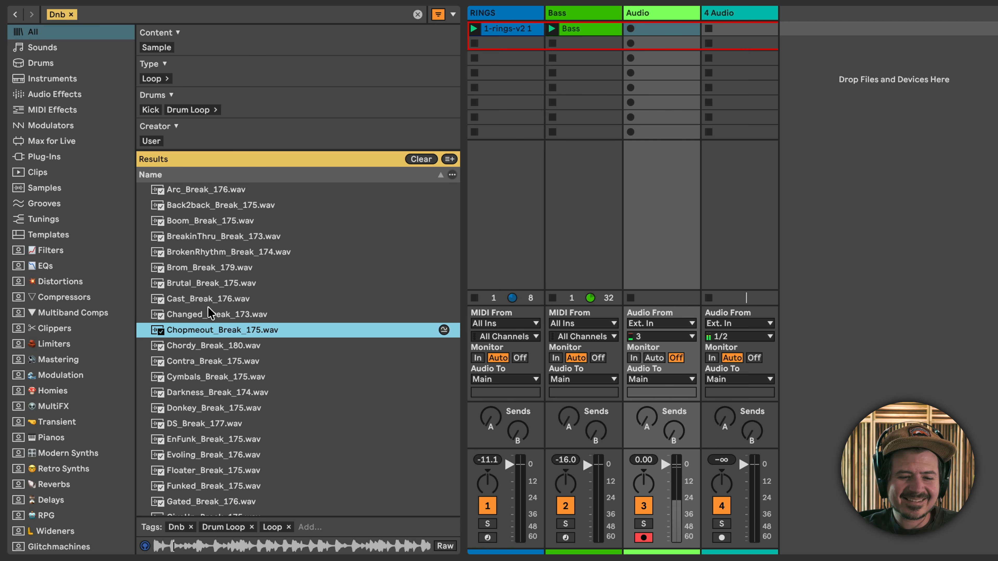
pyautogui.click(200, 345)
pyautogui.click(193, 314)
pyautogui.moveTo(193, 314); pyautogui.dragTo(660, 28)
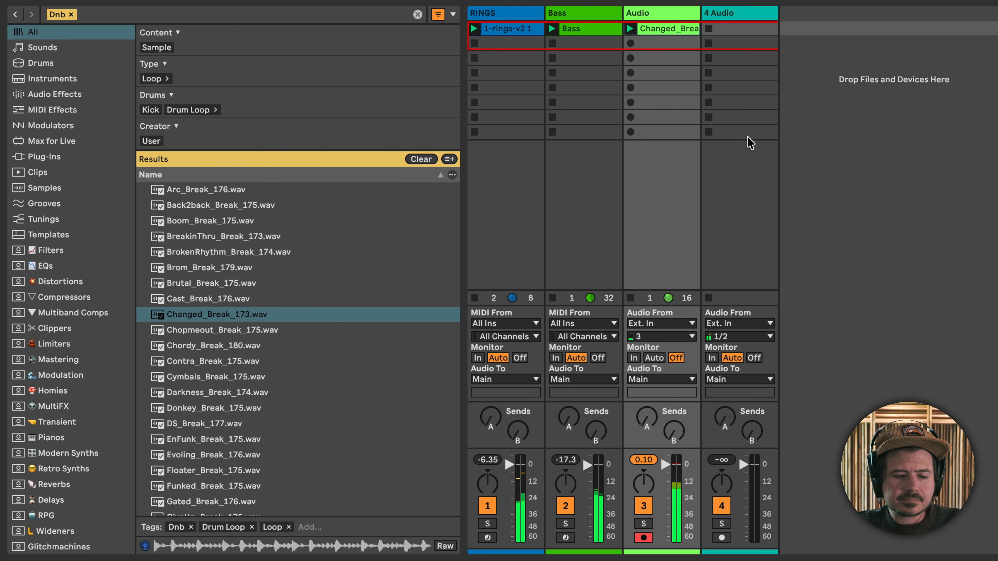
# Show the files similar to Cast_Break_176.wav.
pyautogui.press('super+f')
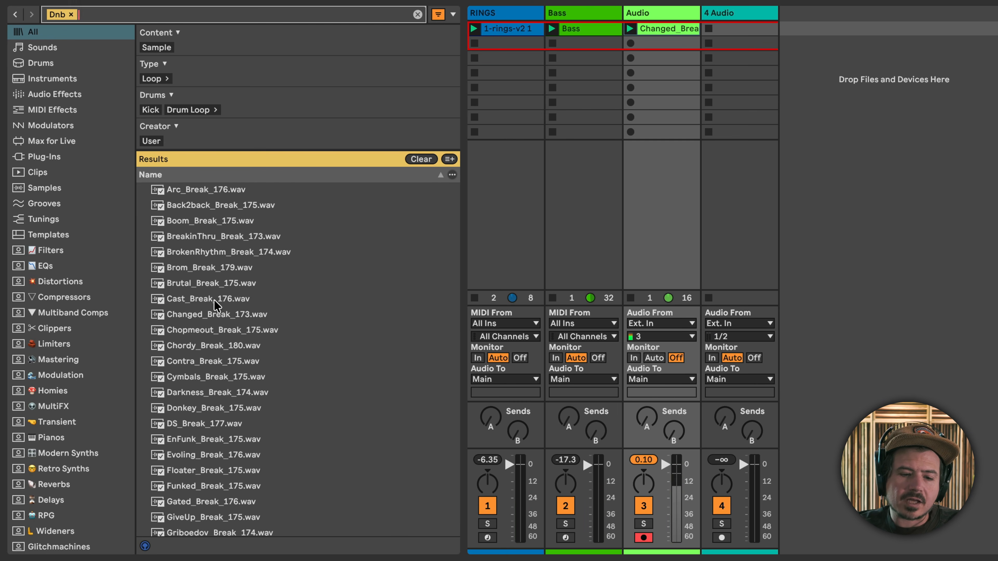
pyautogui.rightClick(214, 300)
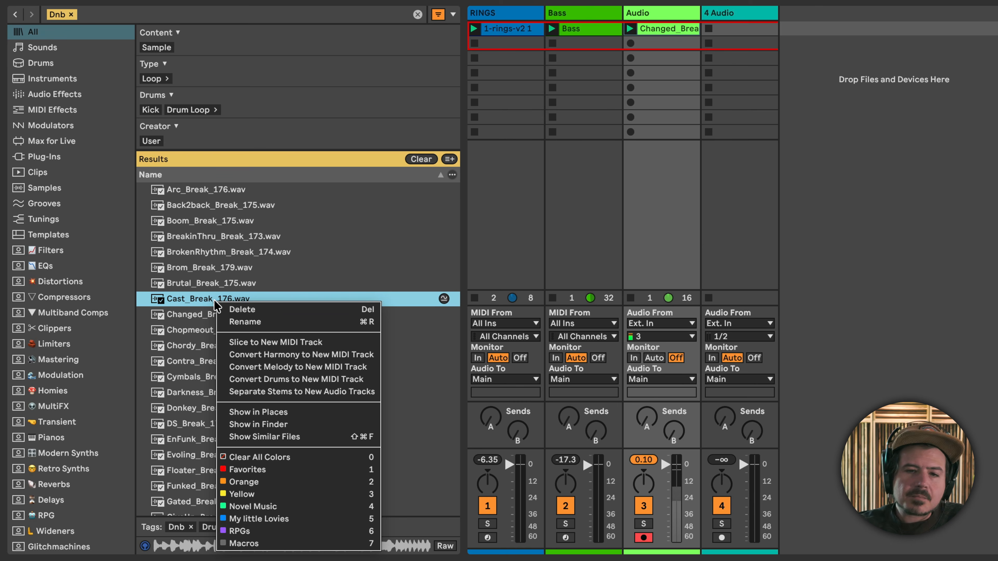
pyautogui.click(290, 437)
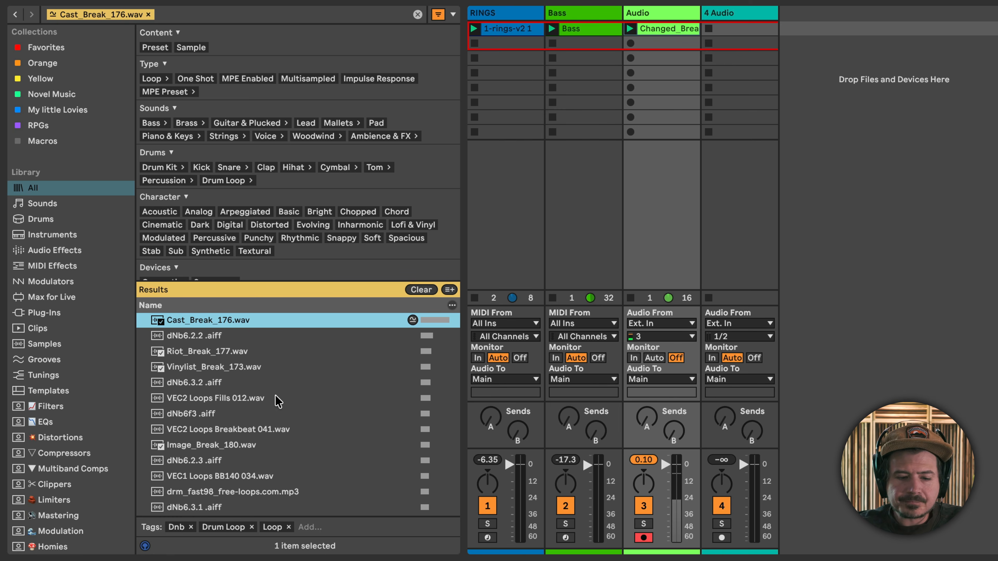
# Stop the Audio track's clip and audition similar loops, including dNb6.3.2 .aiff, dNb6.2.3 .aiff, gd-snr6.wav and VEC1 Loops BB140 067.wav.
pyautogui.click(658, 73)
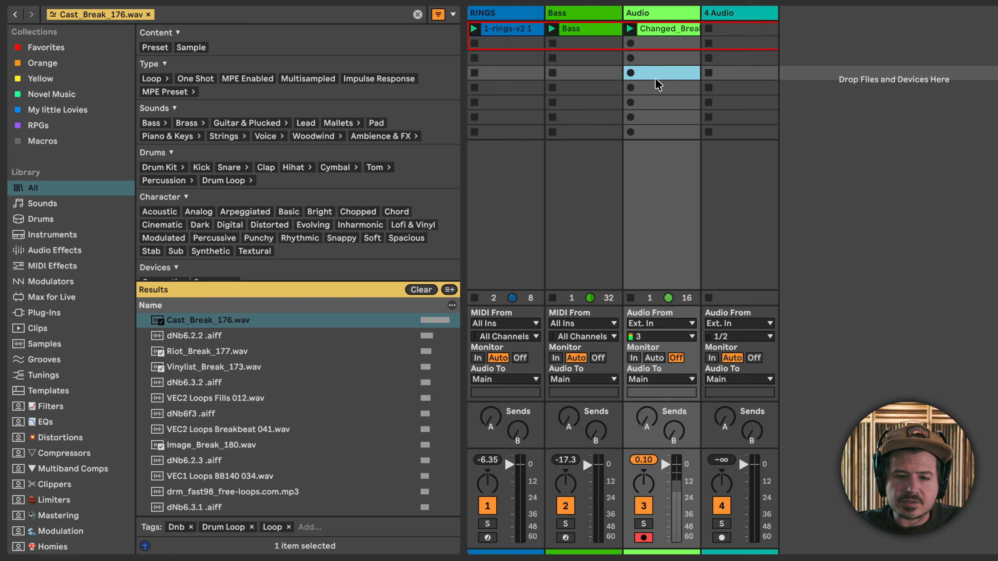
pyautogui.click(630, 294)
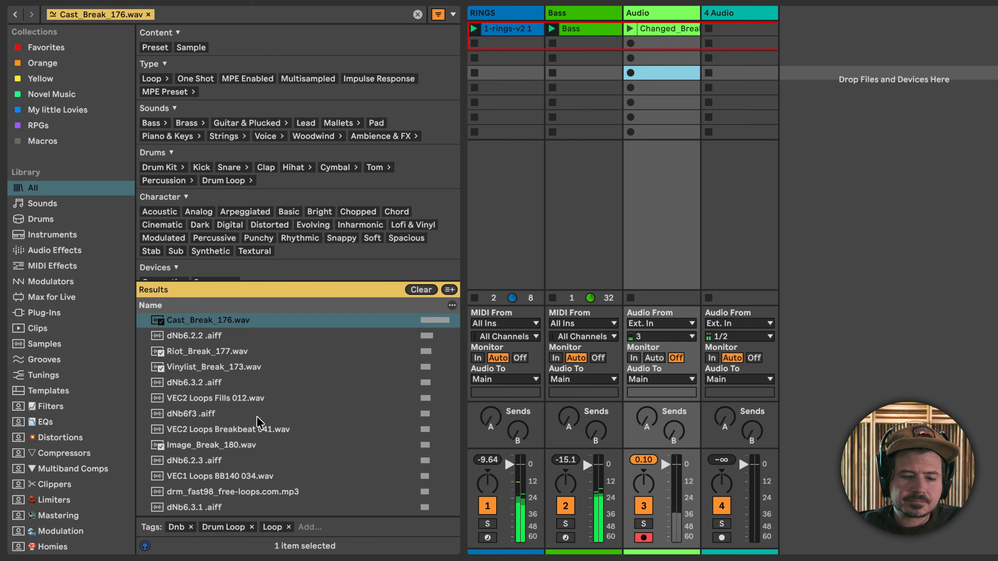
pyautogui.click(243, 381)
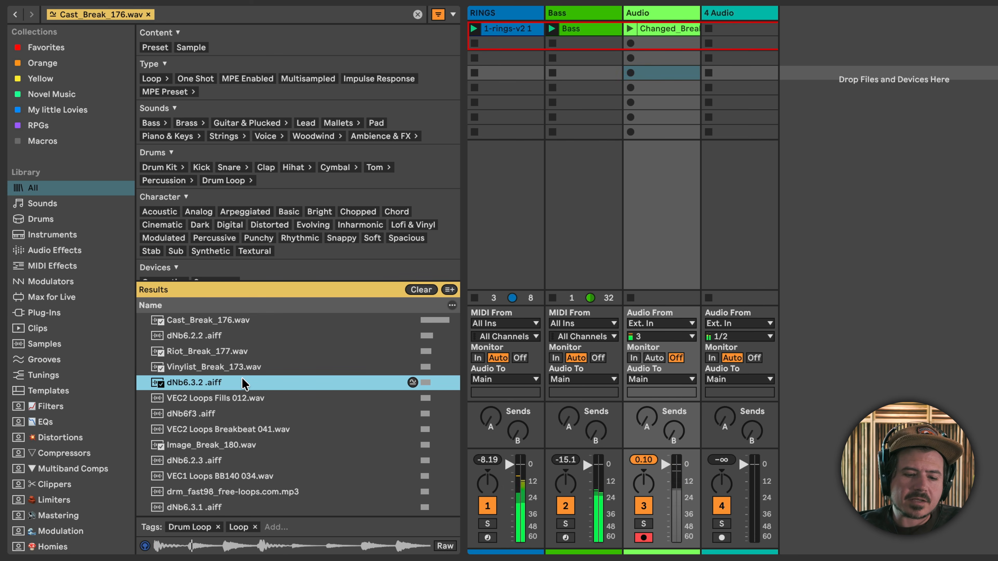
pyautogui.click(268, 461)
pyautogui.scroll(-3, 302, 409)
pyautogui.scroll(-3, 303, 409)
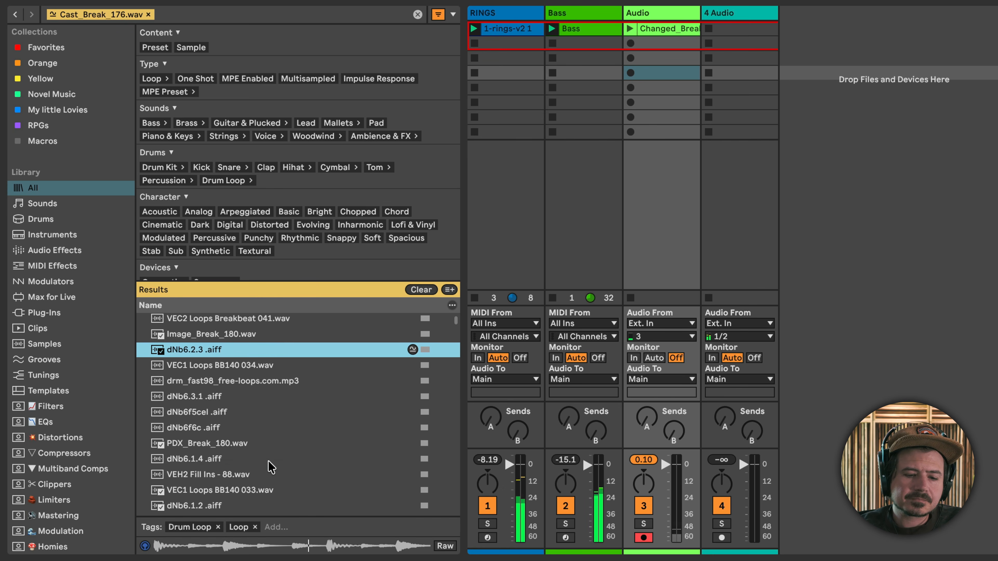
pyautogui.click(271, 461)
pyautogui.scroll(-7, 271, 461)
pyautogui.click(284, 382)
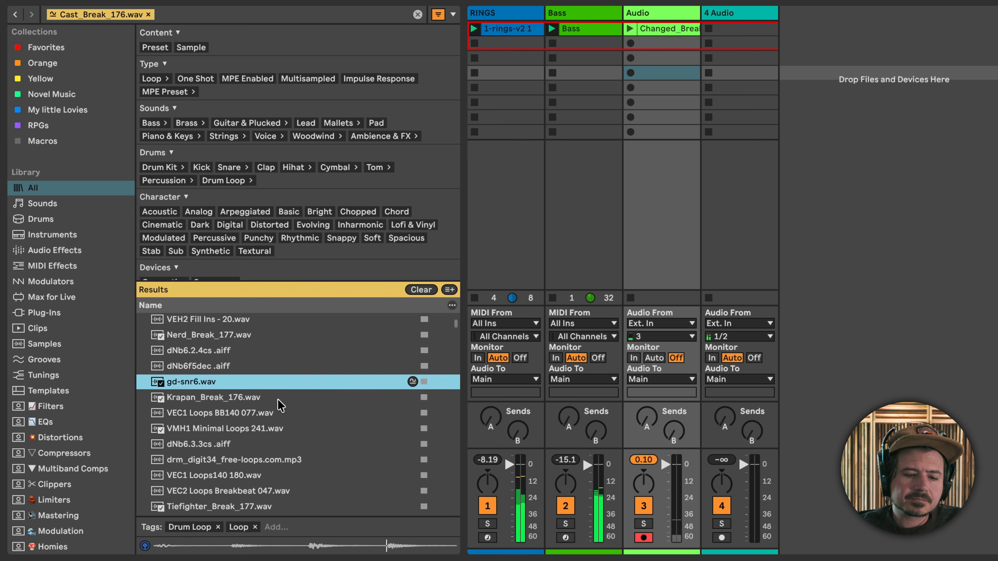
pyautogui.scroll(-3, 292, 404)
pyautogui.click(322, 401)
pyautogui.scroll(-3, 314, 394)
pyautogui.click(295, 385)
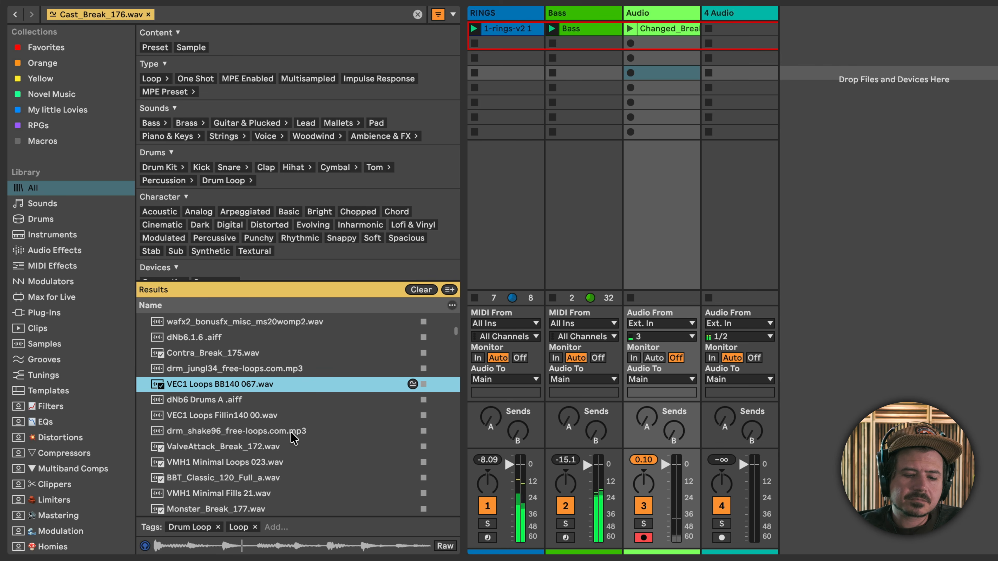
pyautogui.click(318, 478)
pyautogui.scroll(-6, 321, 417)
pyautogui.scroll(-4, 320, 418)
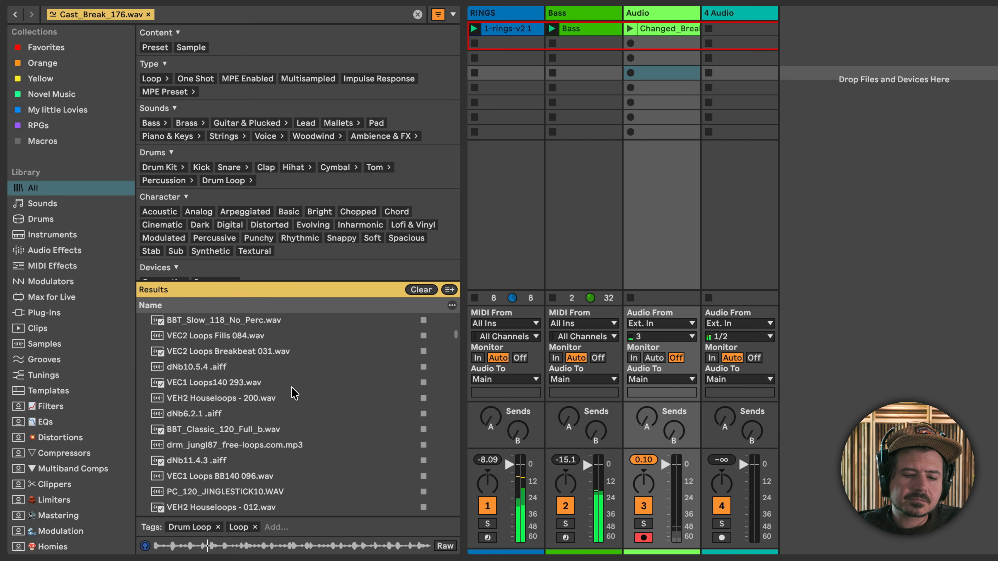
pyautogui.click(319, 382)
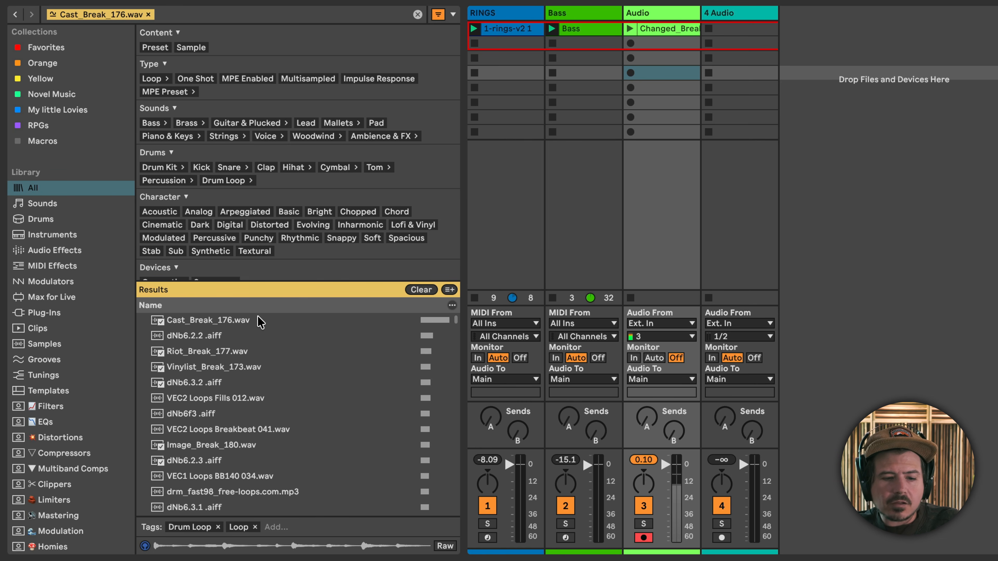
# Disable file preview and select all the similar-file results for Cast_Break_176.wav.
pyautogui.click(259, 320)
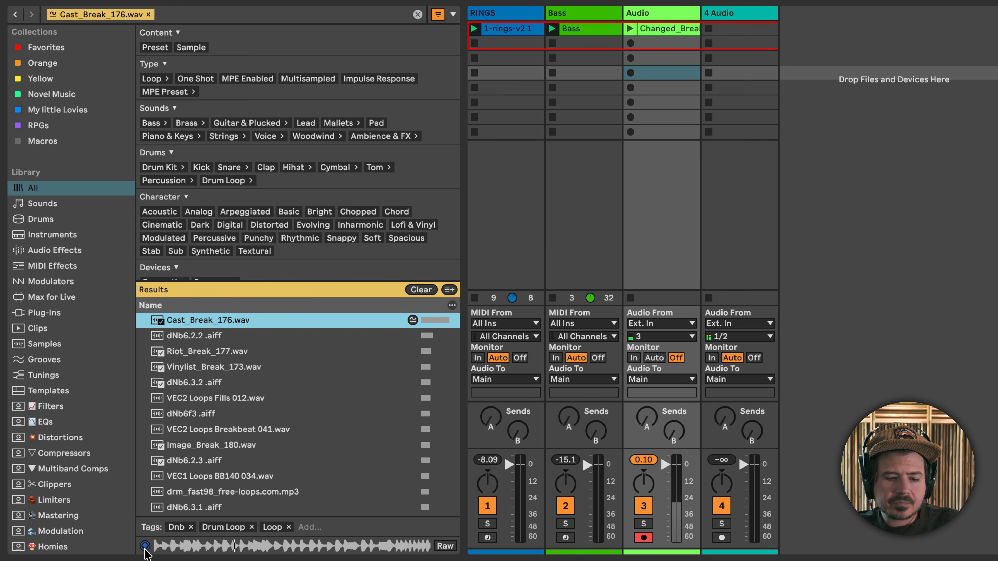
pyautogui.scroll(-2, 210, 486)
pyautogui.scroll(-3, 201, 498)
pyautogui.press('super+a')
pyautogui.scroll(10, 196, 499)
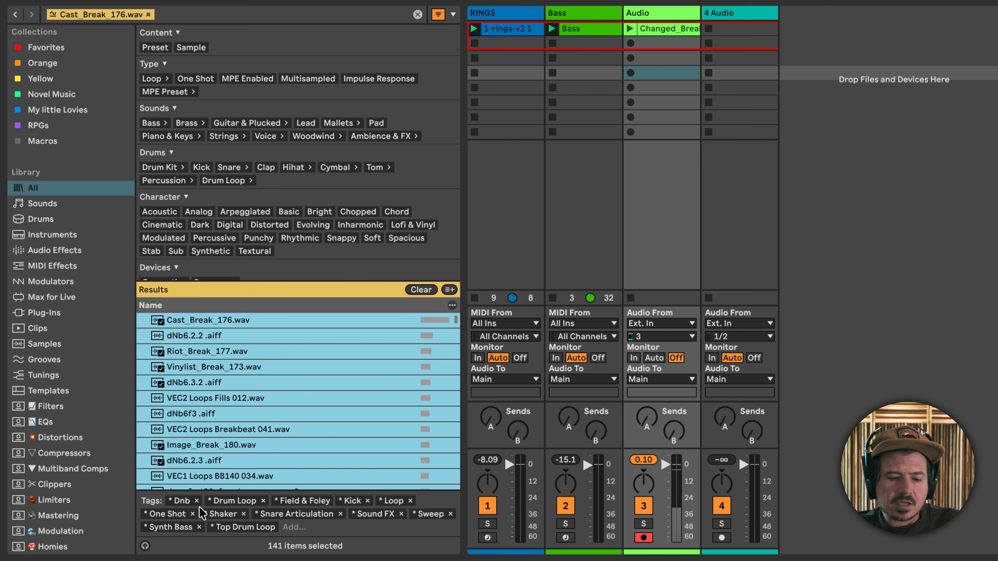